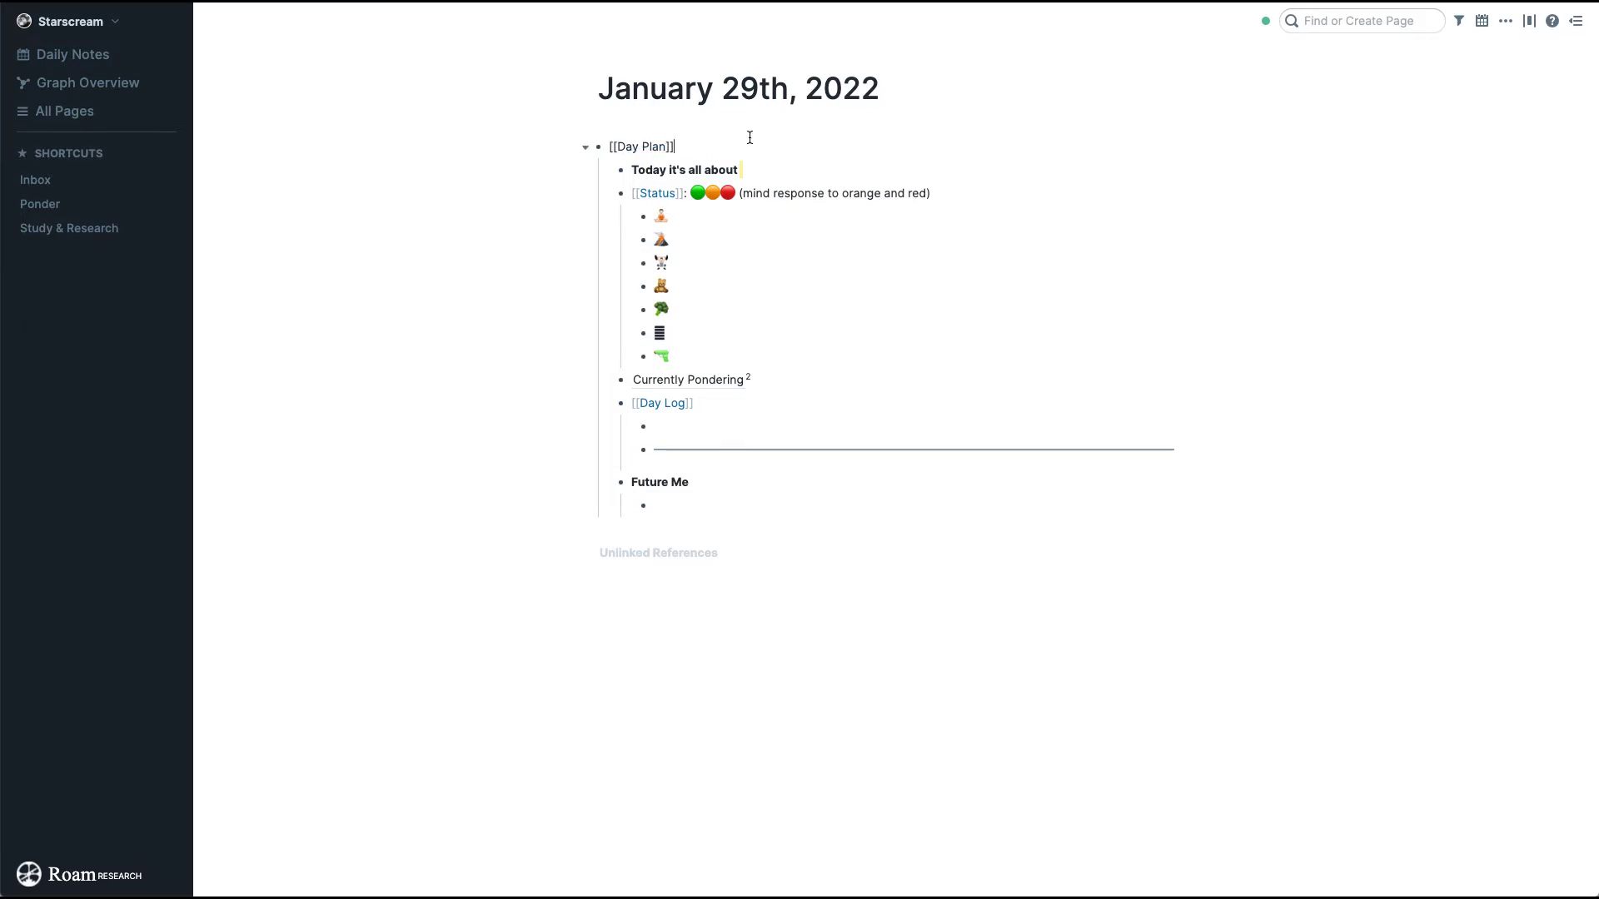
- Collapse the Status emoji list and the Day Log, then re-expand the Day Log
click(794, 340)
click(607, 194)
click(608, 240)
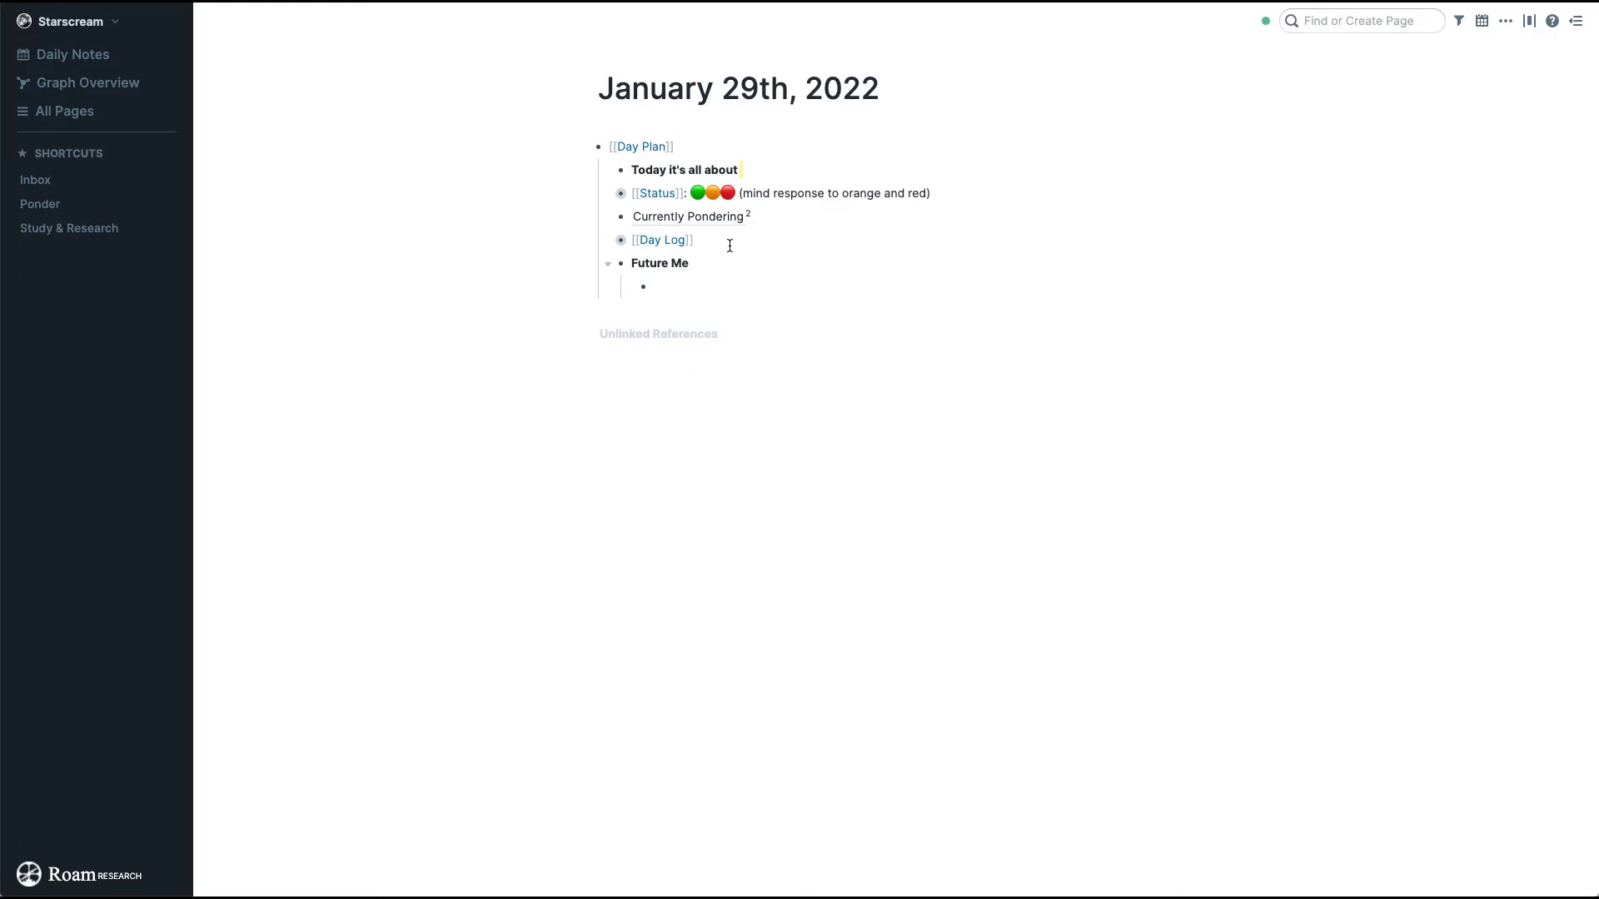
click(779, 165)
click(862, 328)
mouse_move(629, 249)
click(607, 243)
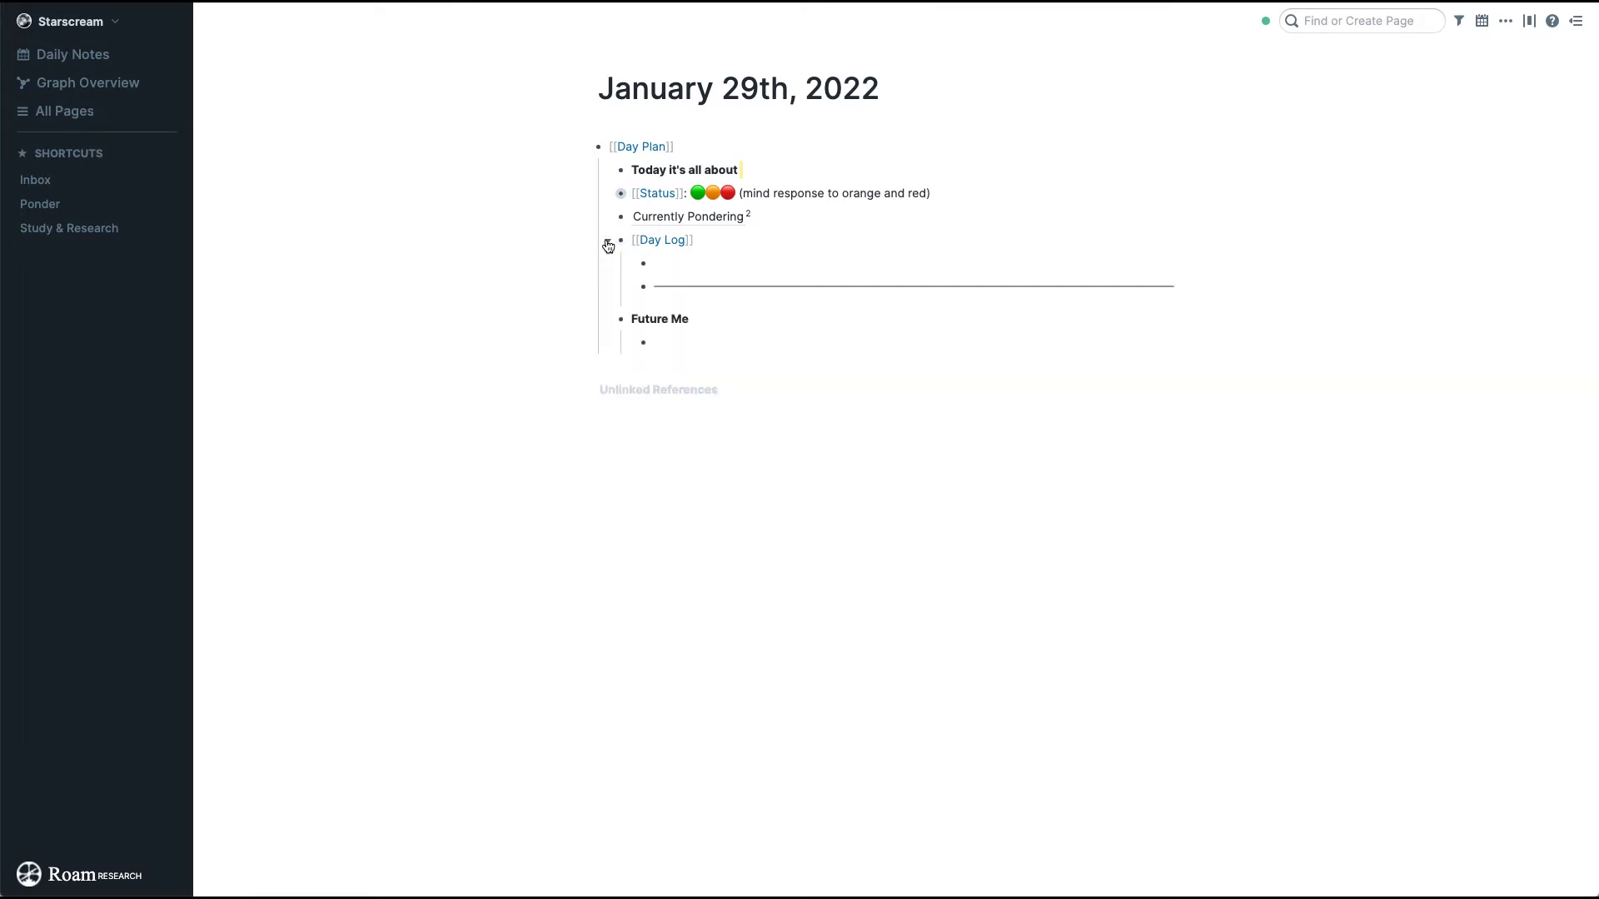
- Write 'Updating my Roam Masterclass and Working on The Plan' with both names as page links
click(761, 175)
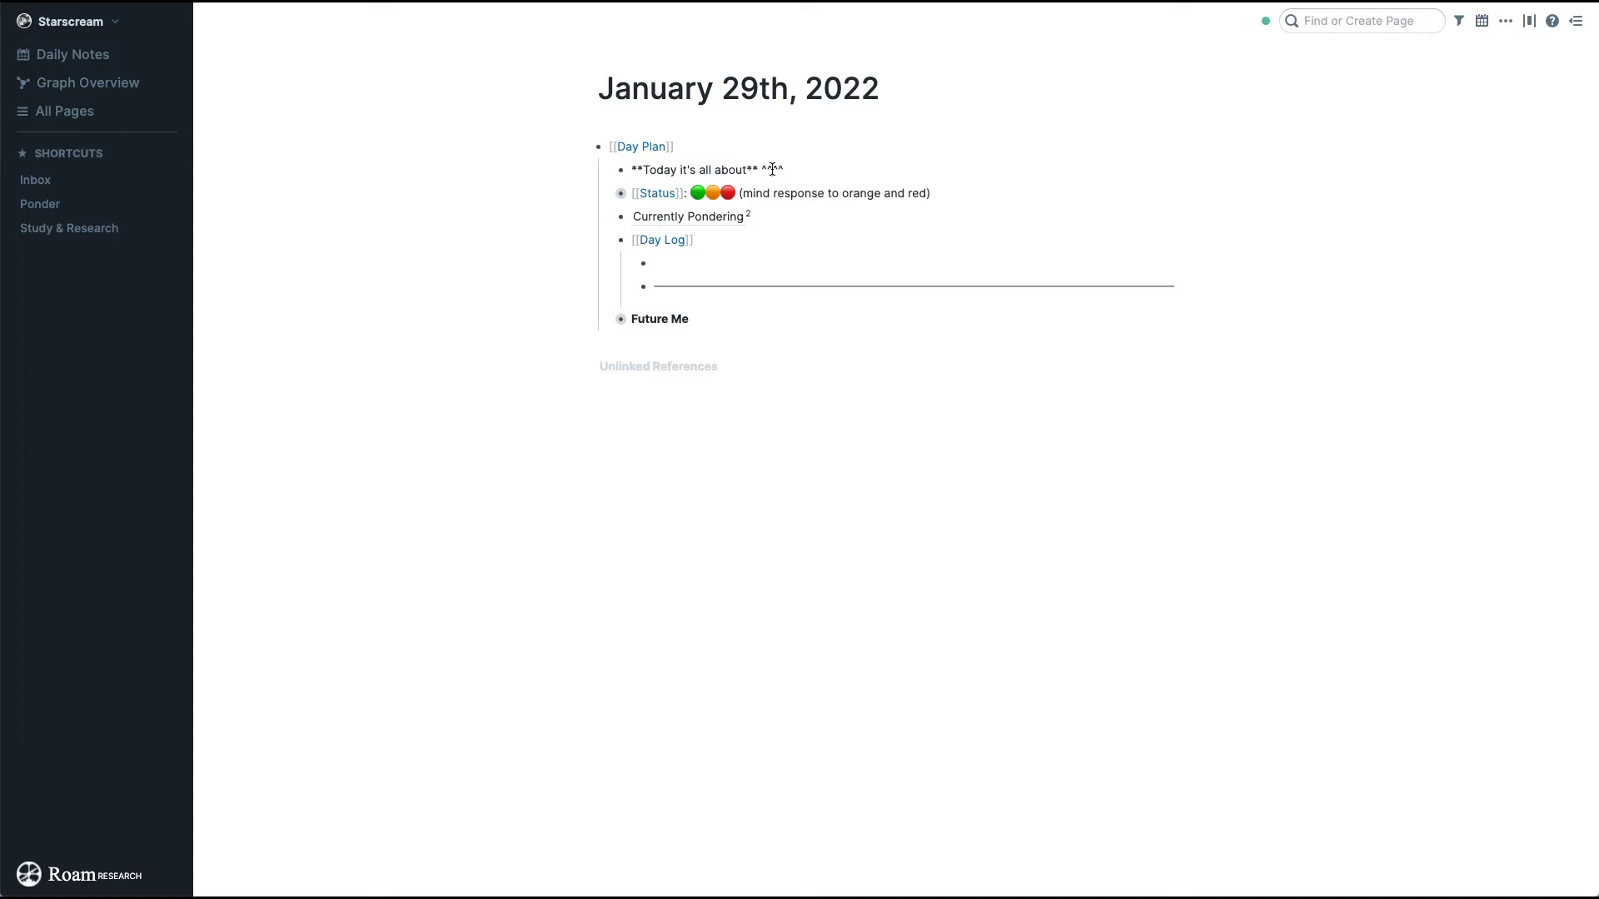
text(Updating my Roam Masterclass and Working on [[The Plan)
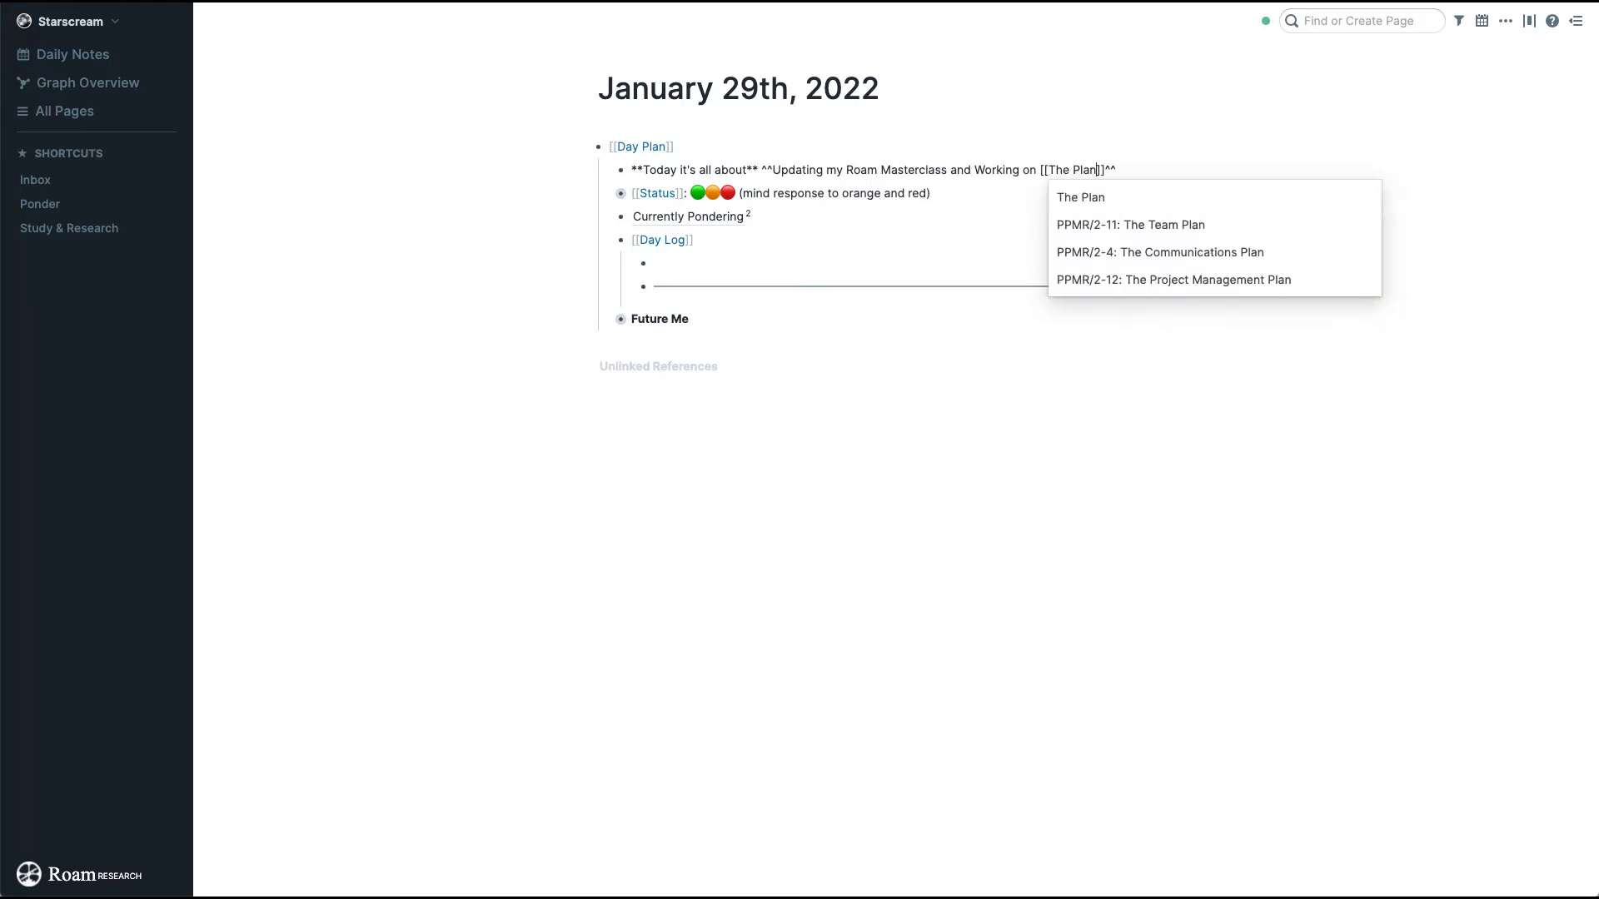
key(Escape)
drag(846, 170, 946, 170)
text([[)
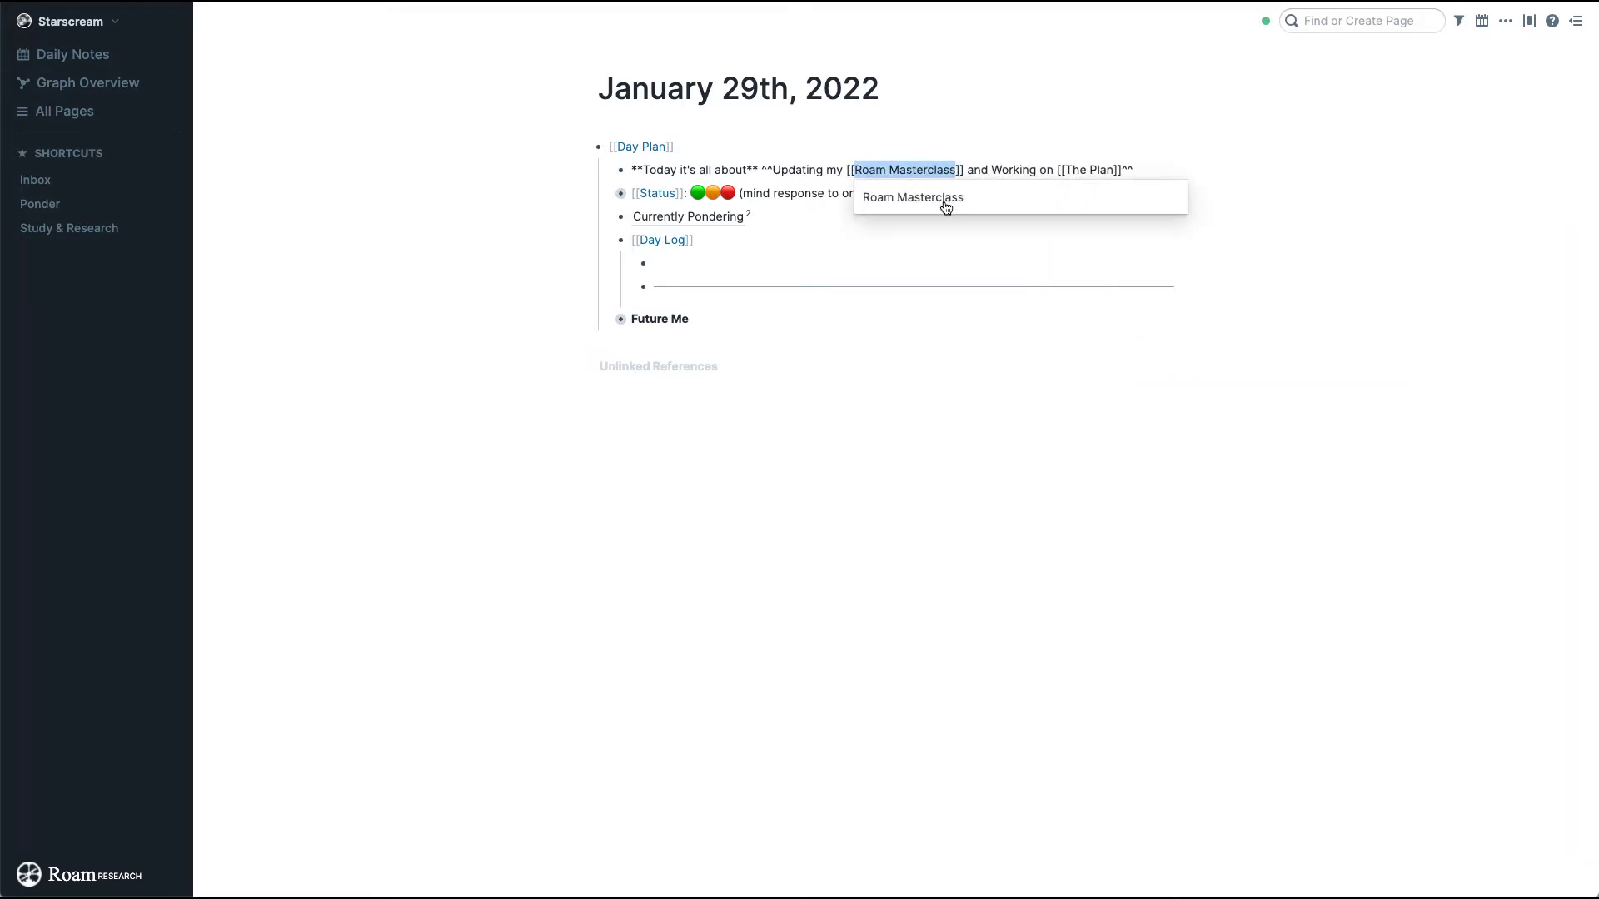
click(946, 203)
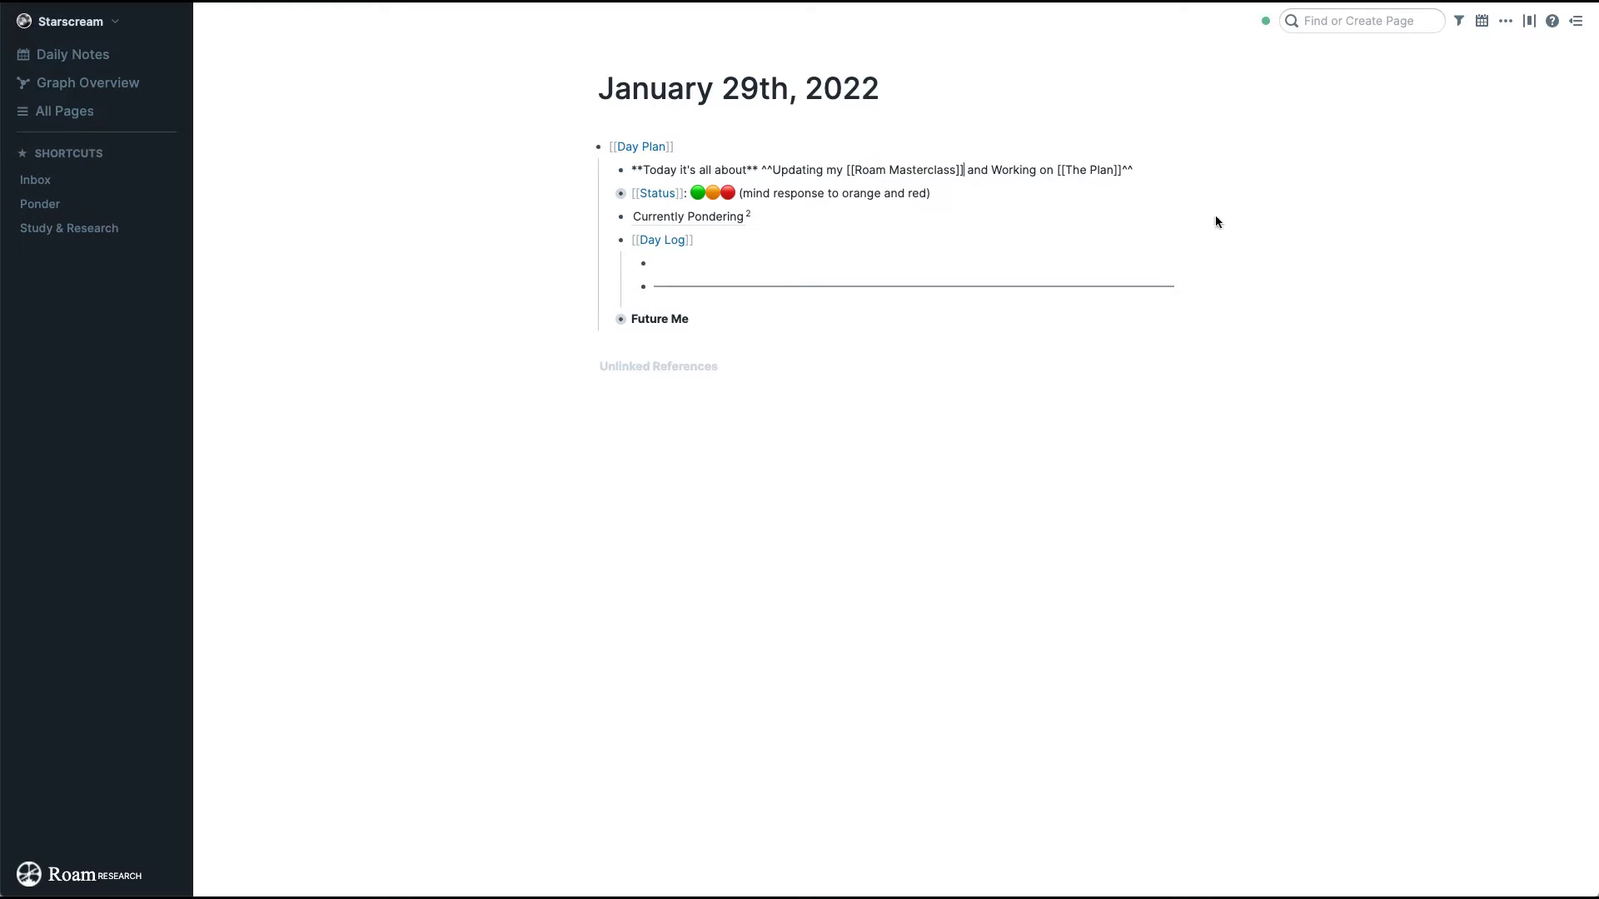
- Commit the focus line and remove the stray empty block beneath it
key(End)
key(Return)
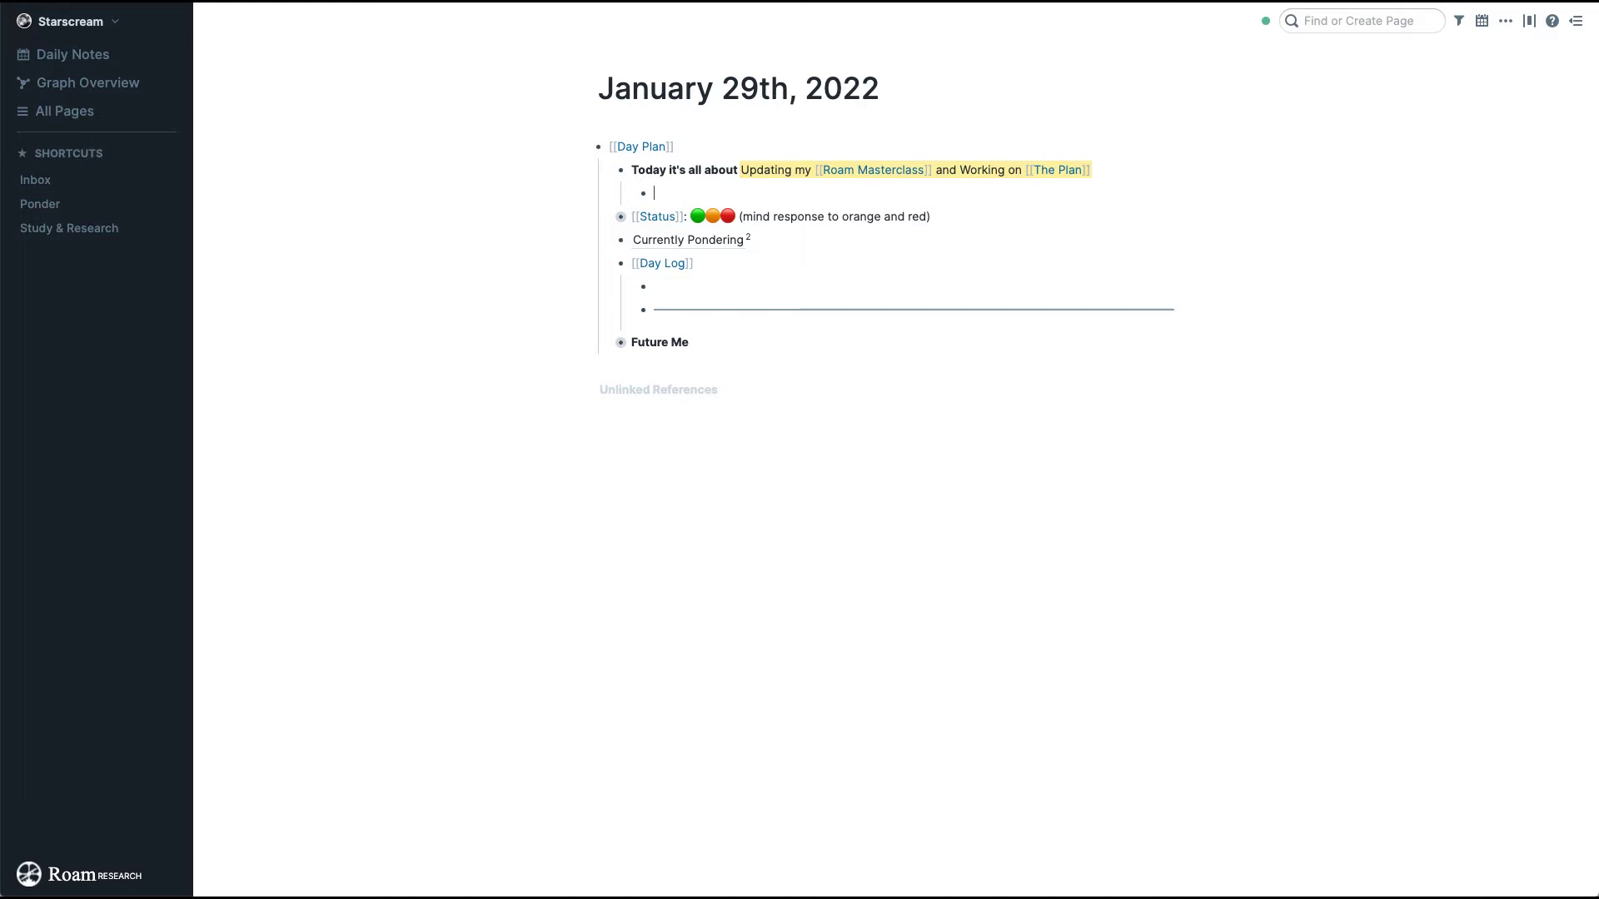
key(BackSpace)
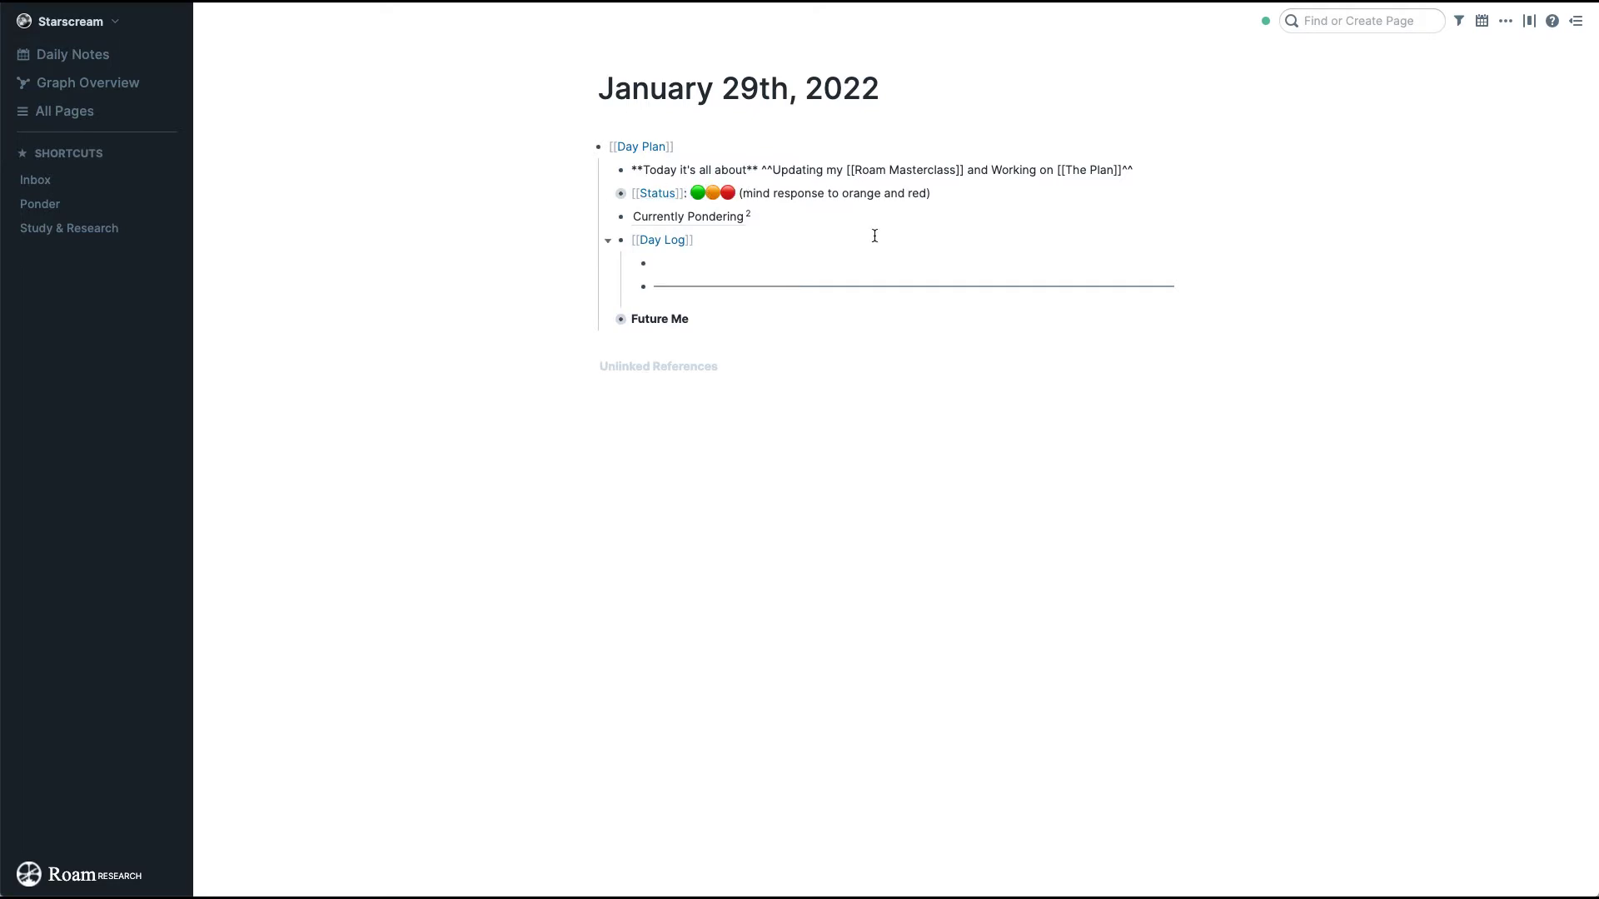
click(708, 194)
- Delete the red circle with its note and the green circle from the Status line
key(shift+End)
key(BackSpace)
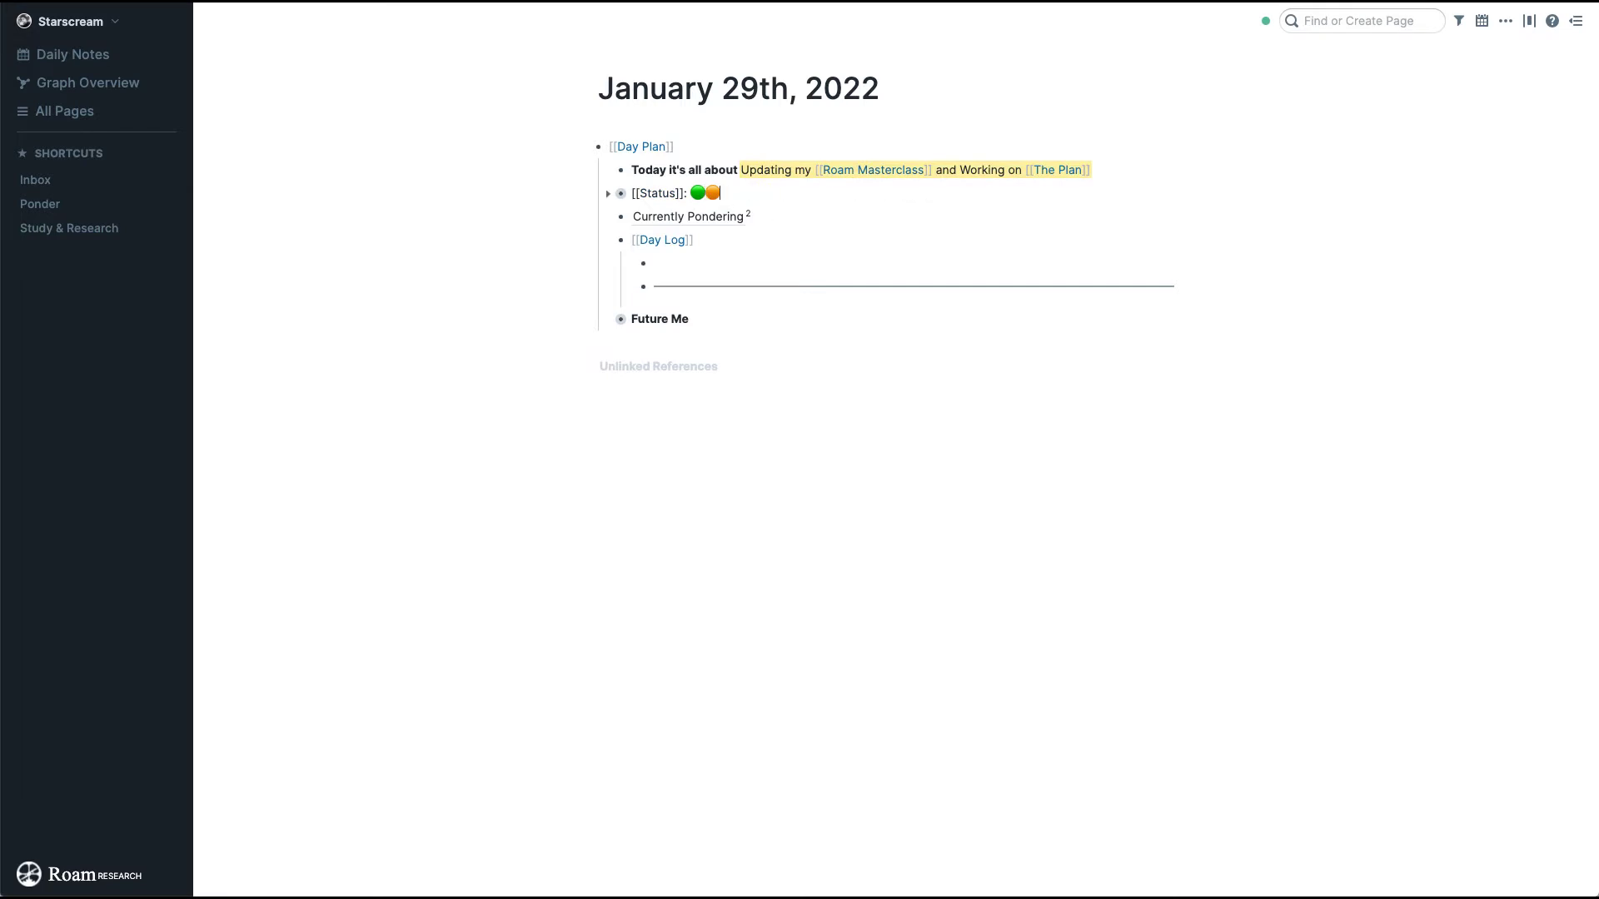
key(Left)
key(BackSpace)
- Add the status note with a Sick/Cold link and 'Feeling' linked to Mood/Stressed
text(()
text(I'm still recovering from [[Sick)
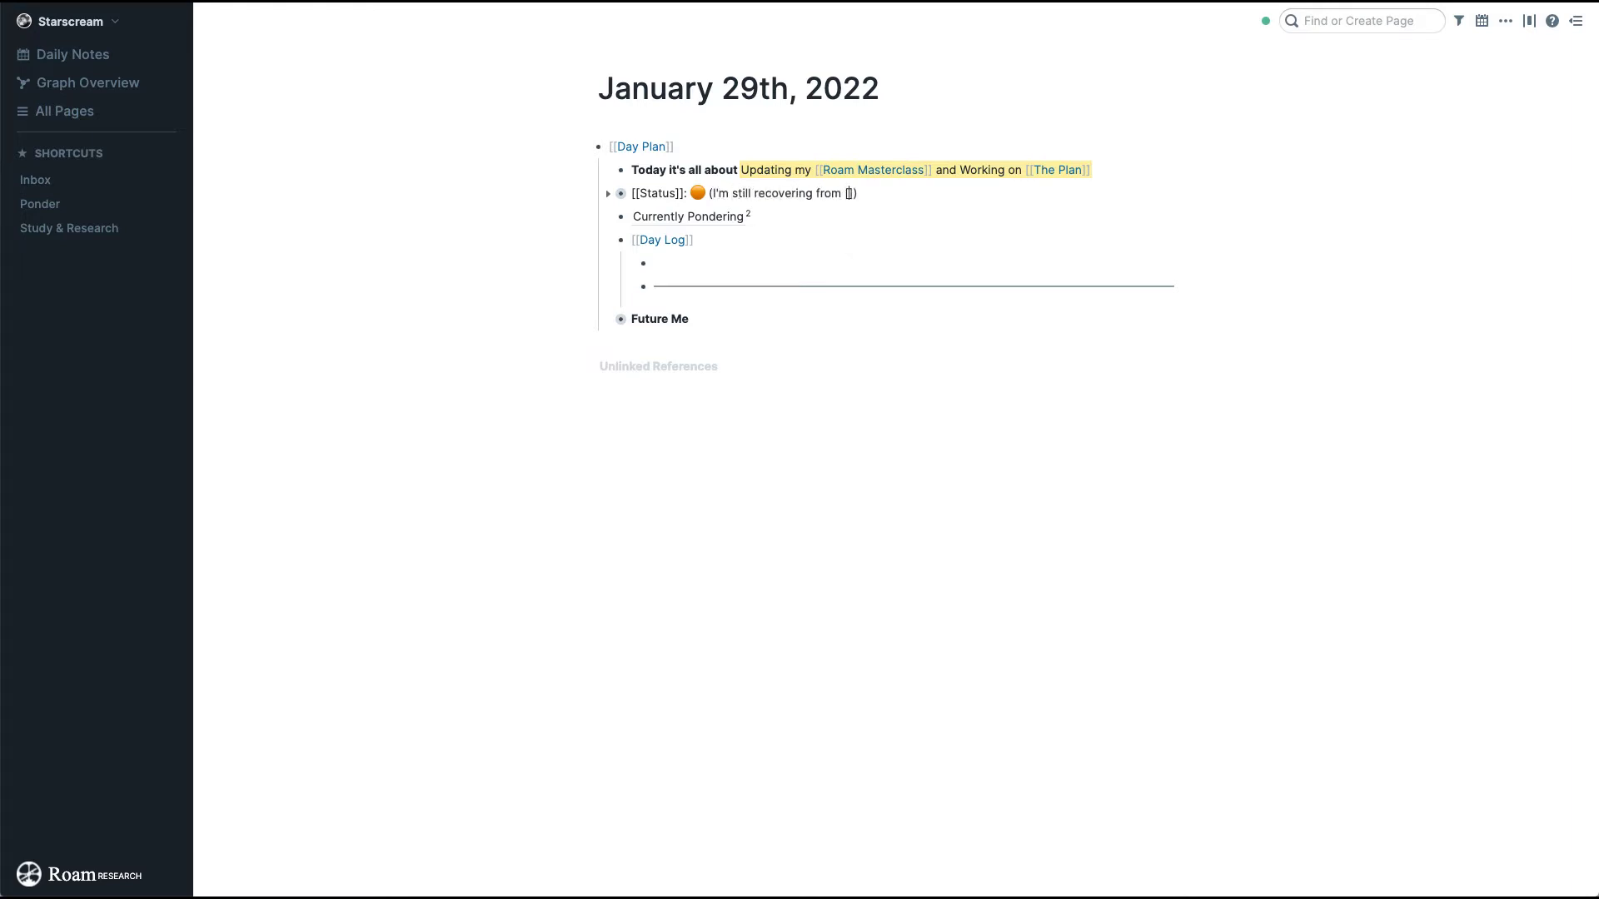
click(887, 247)
text(70%Feeling [[Mood)
key(Down)
key(Down)
key(Down)
key(Down)
key(Return)
key(Escape)
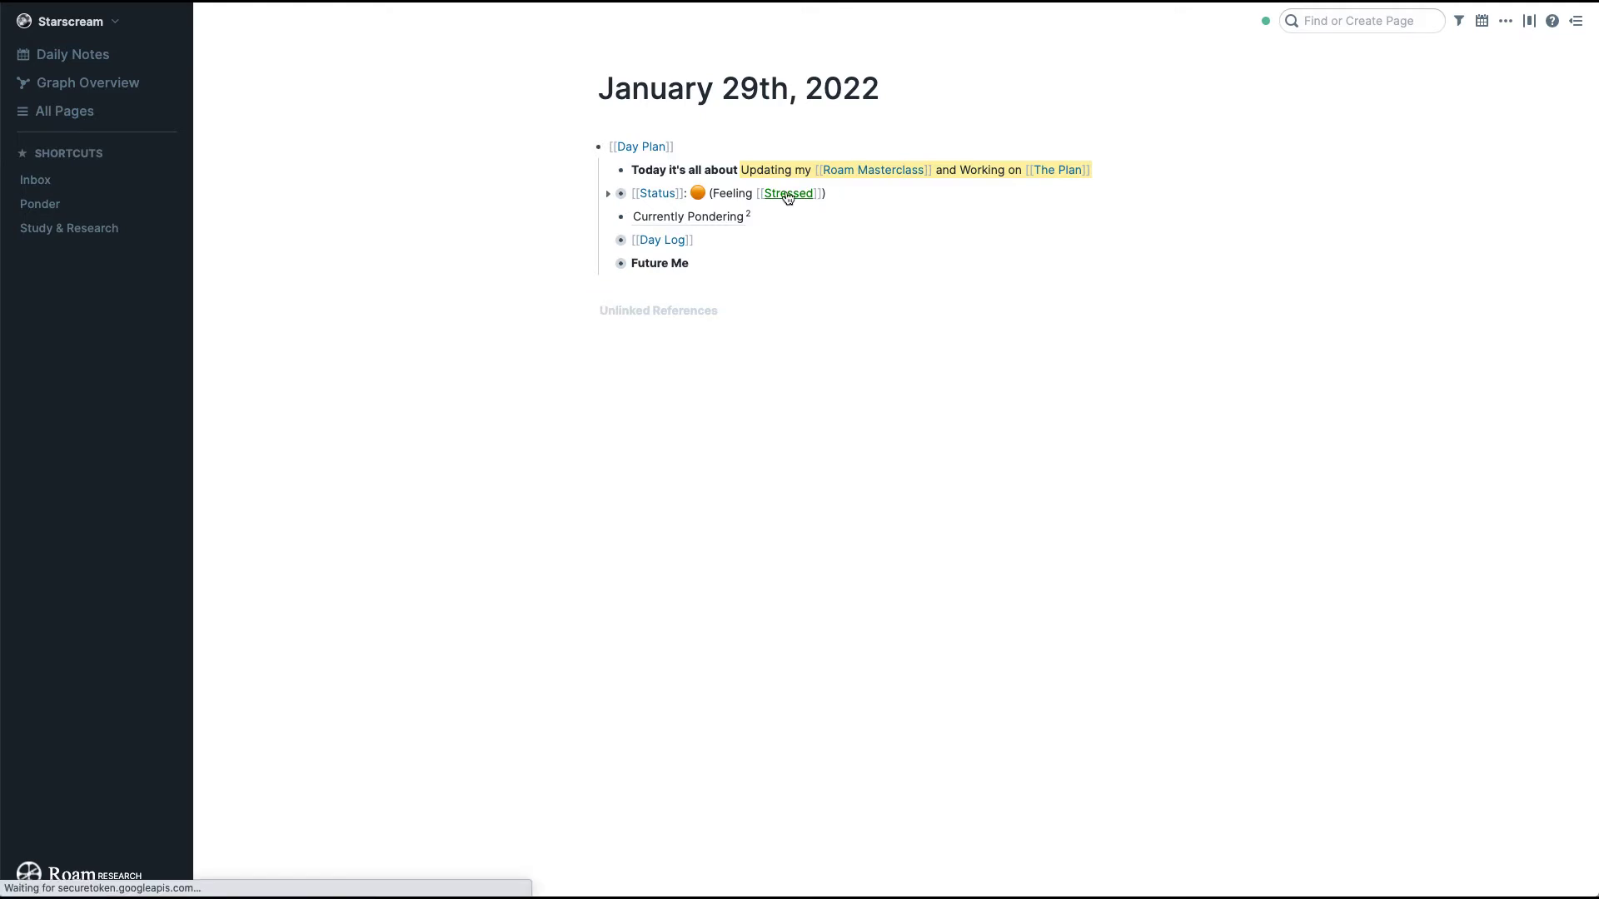
click(788, 194)
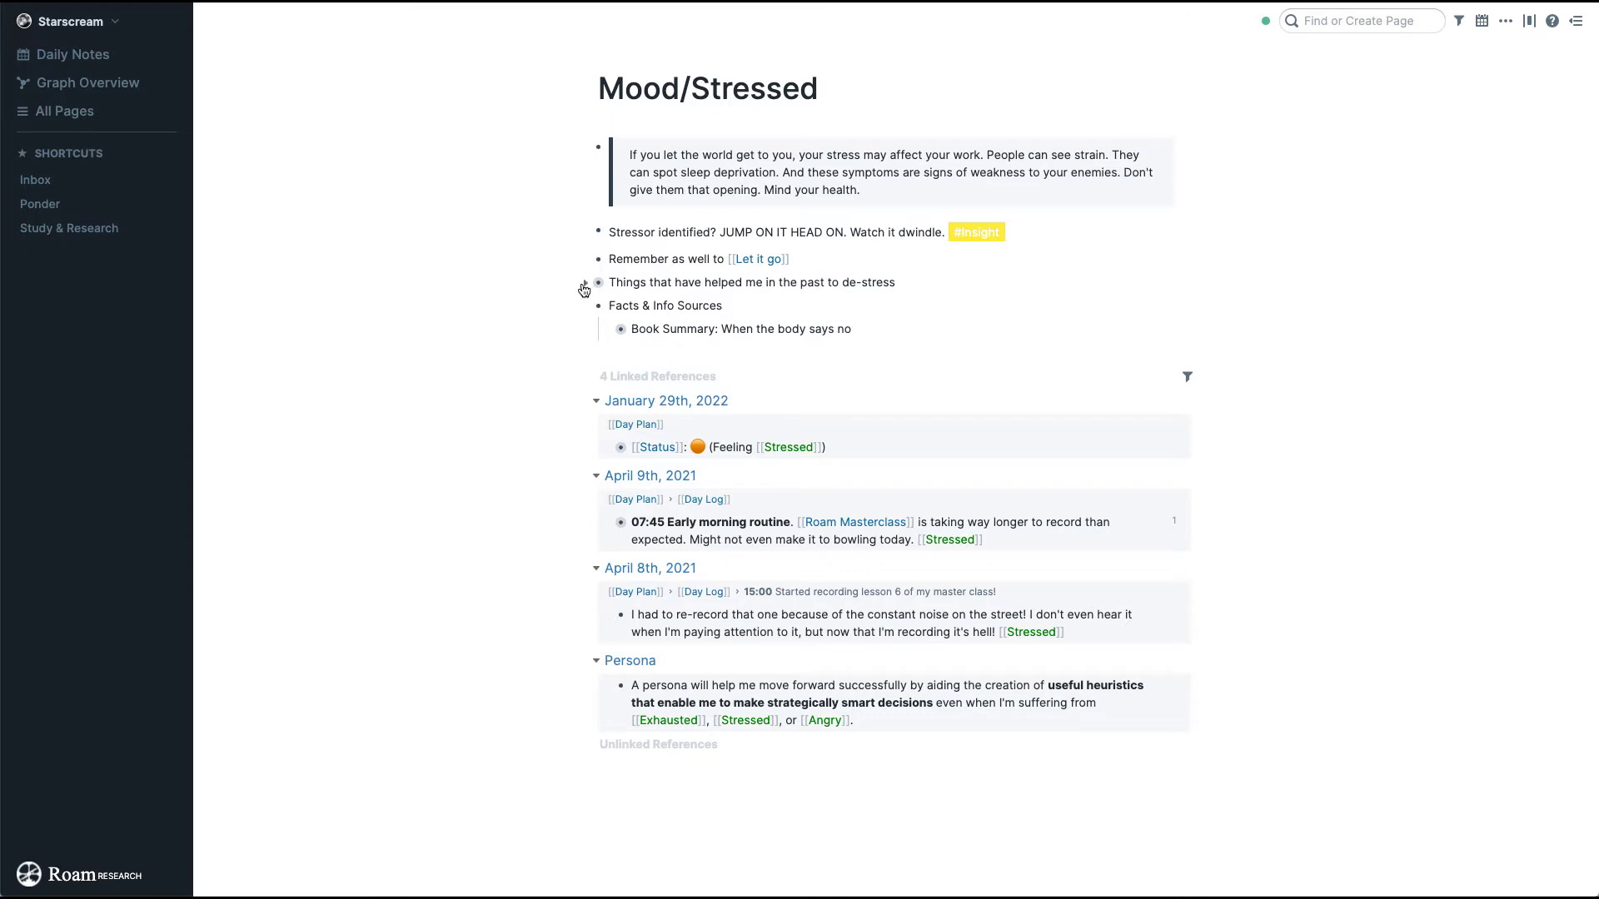
click(589, 284)
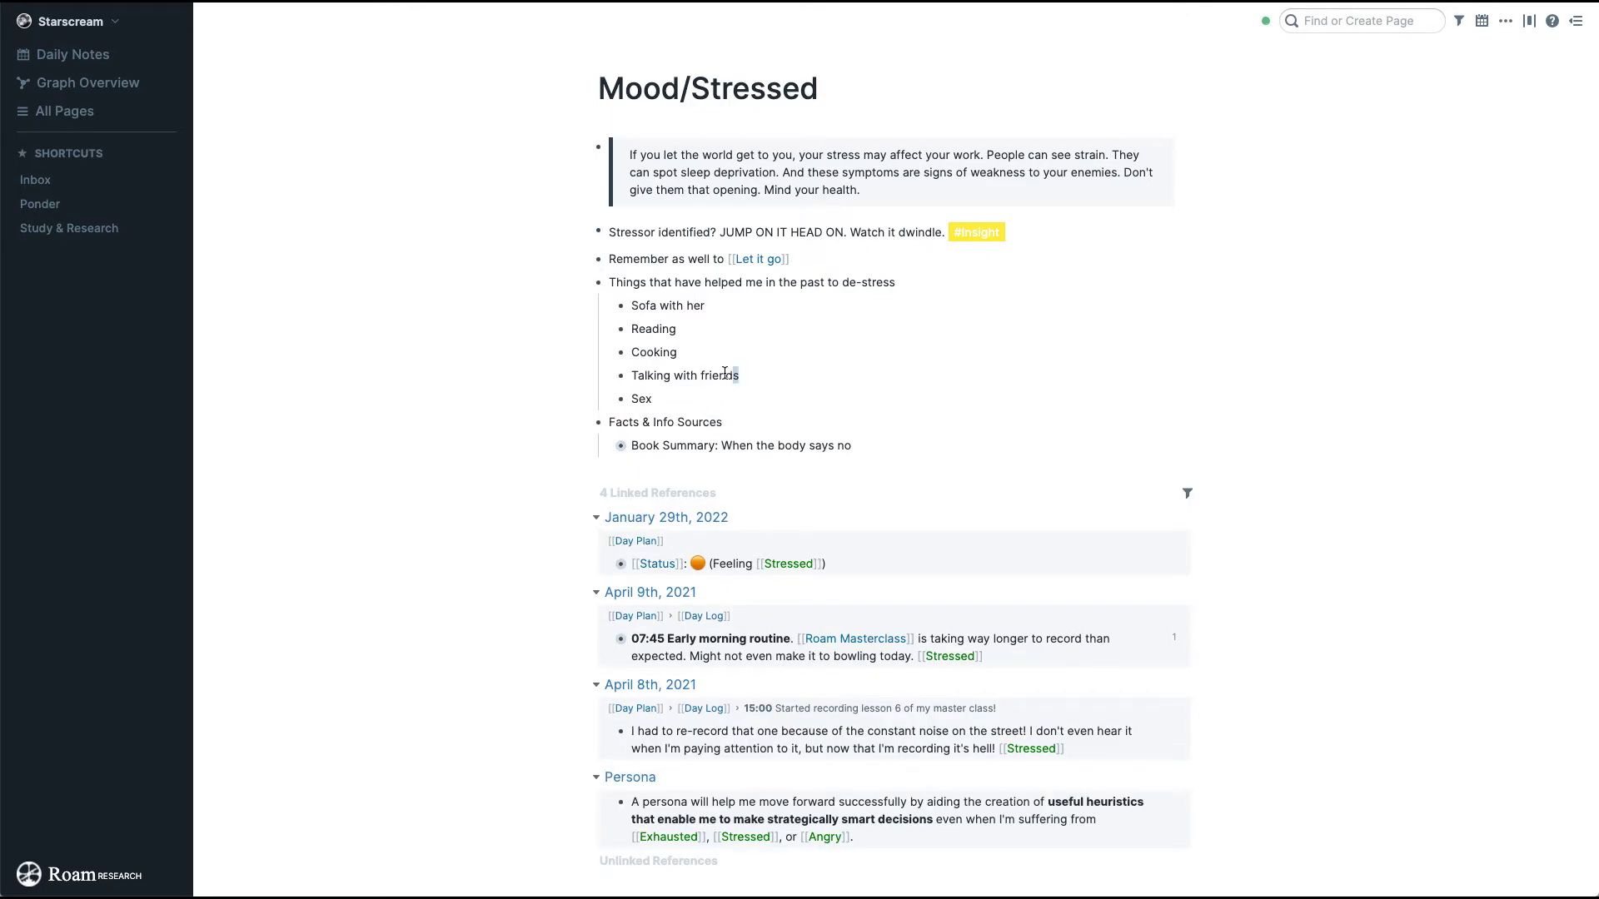
drag(739, 376, 630, 376)
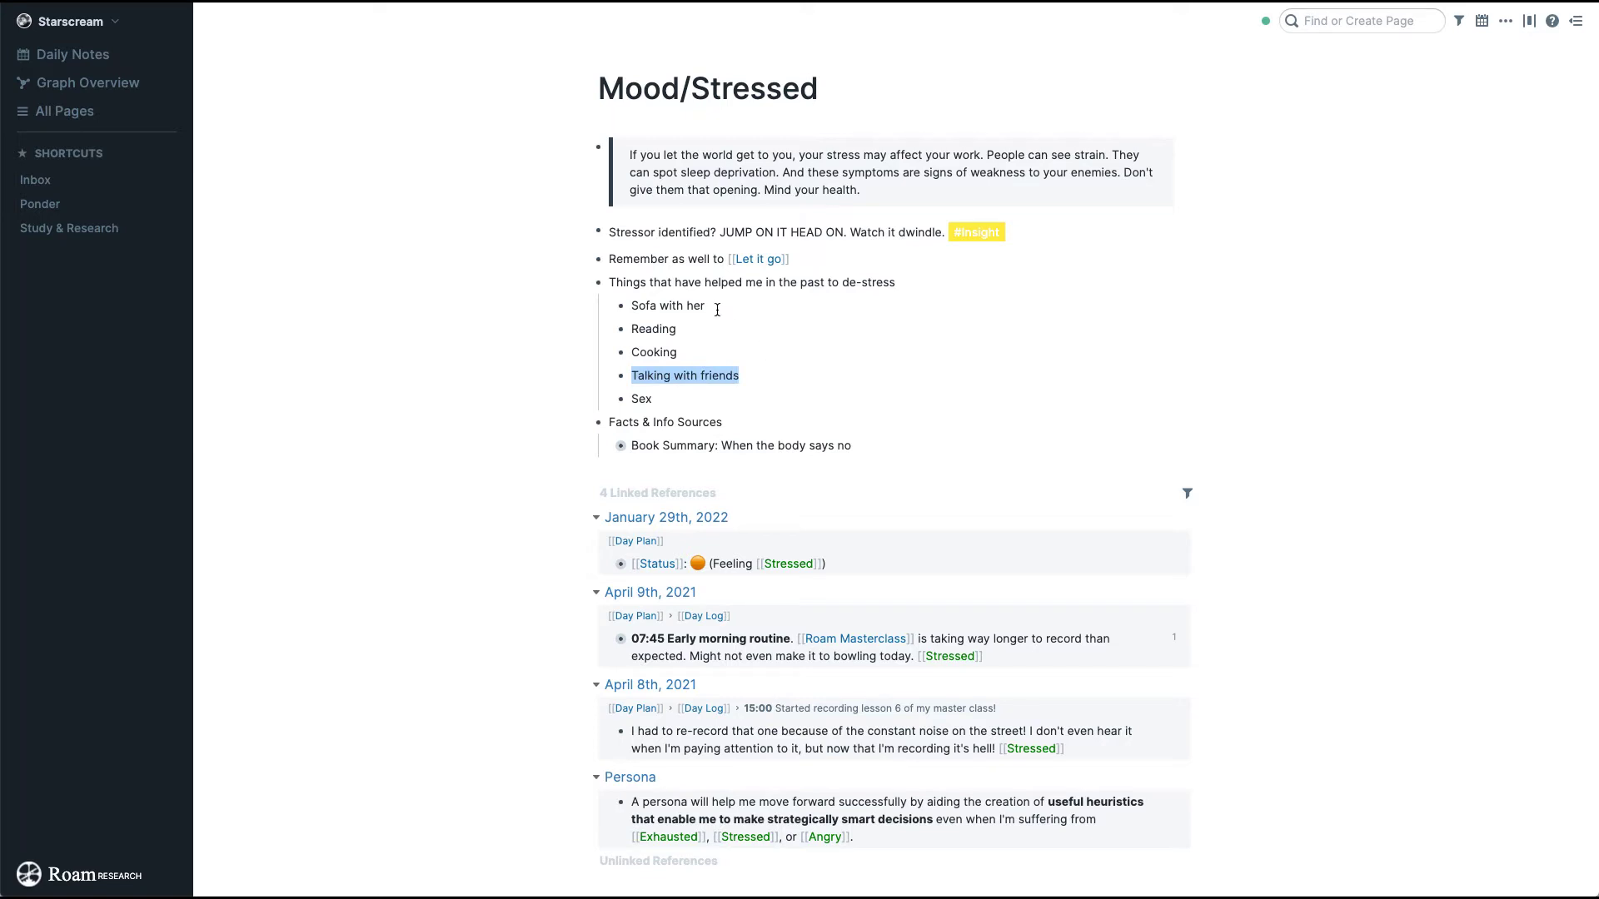
double_click(644, 325)
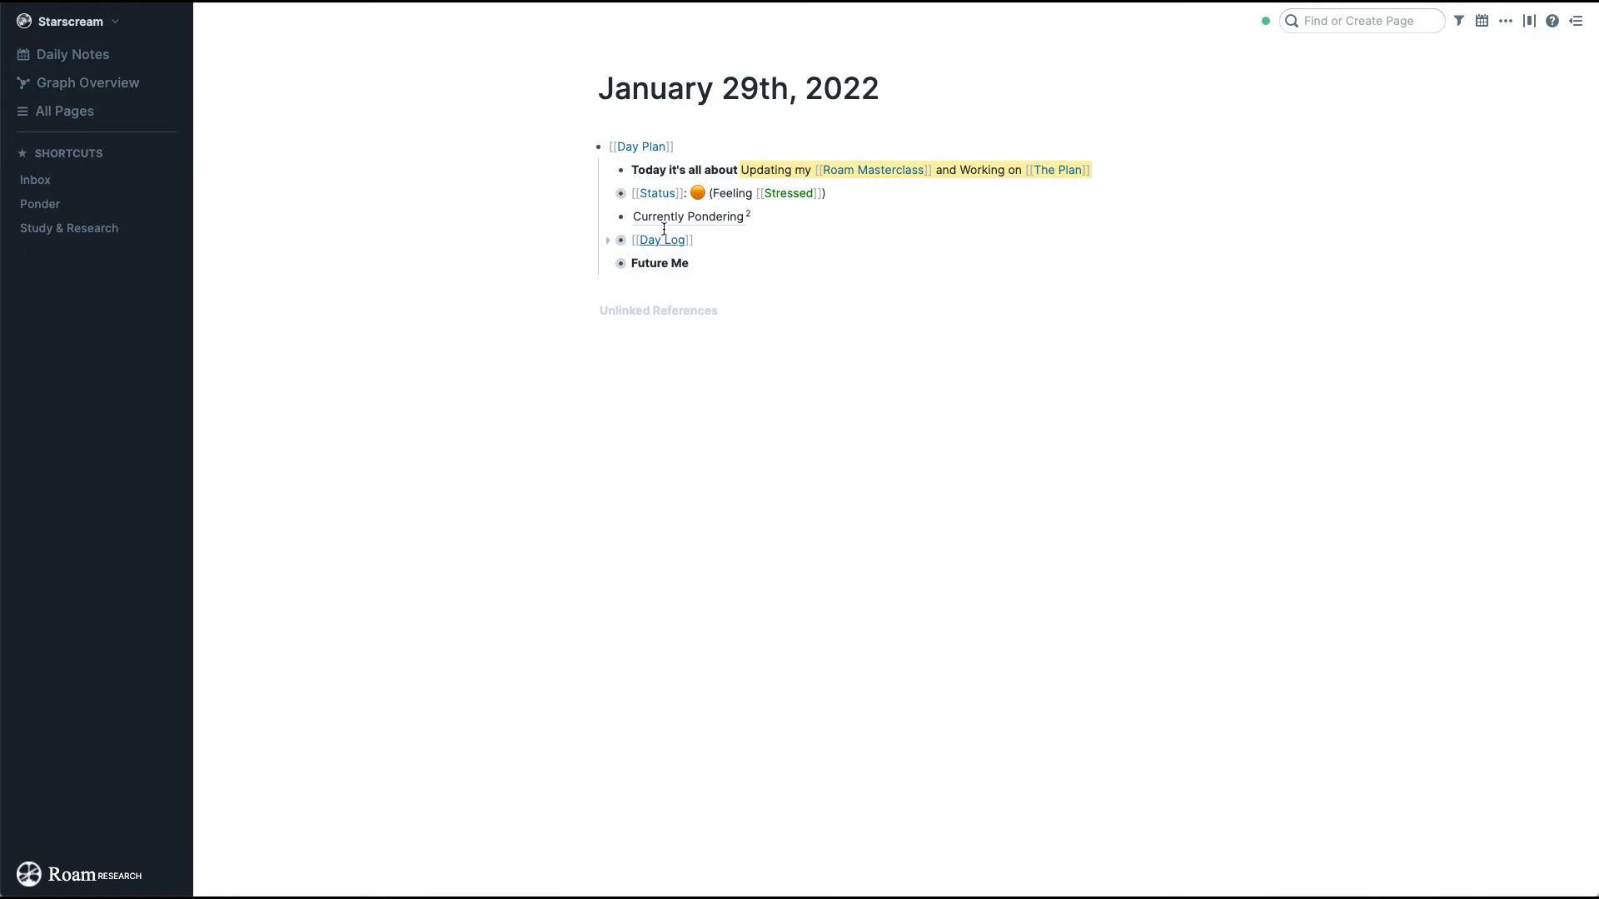
- Expand the Day Log and open the Currently Pondering outline in the sidebar
click(607, 243)
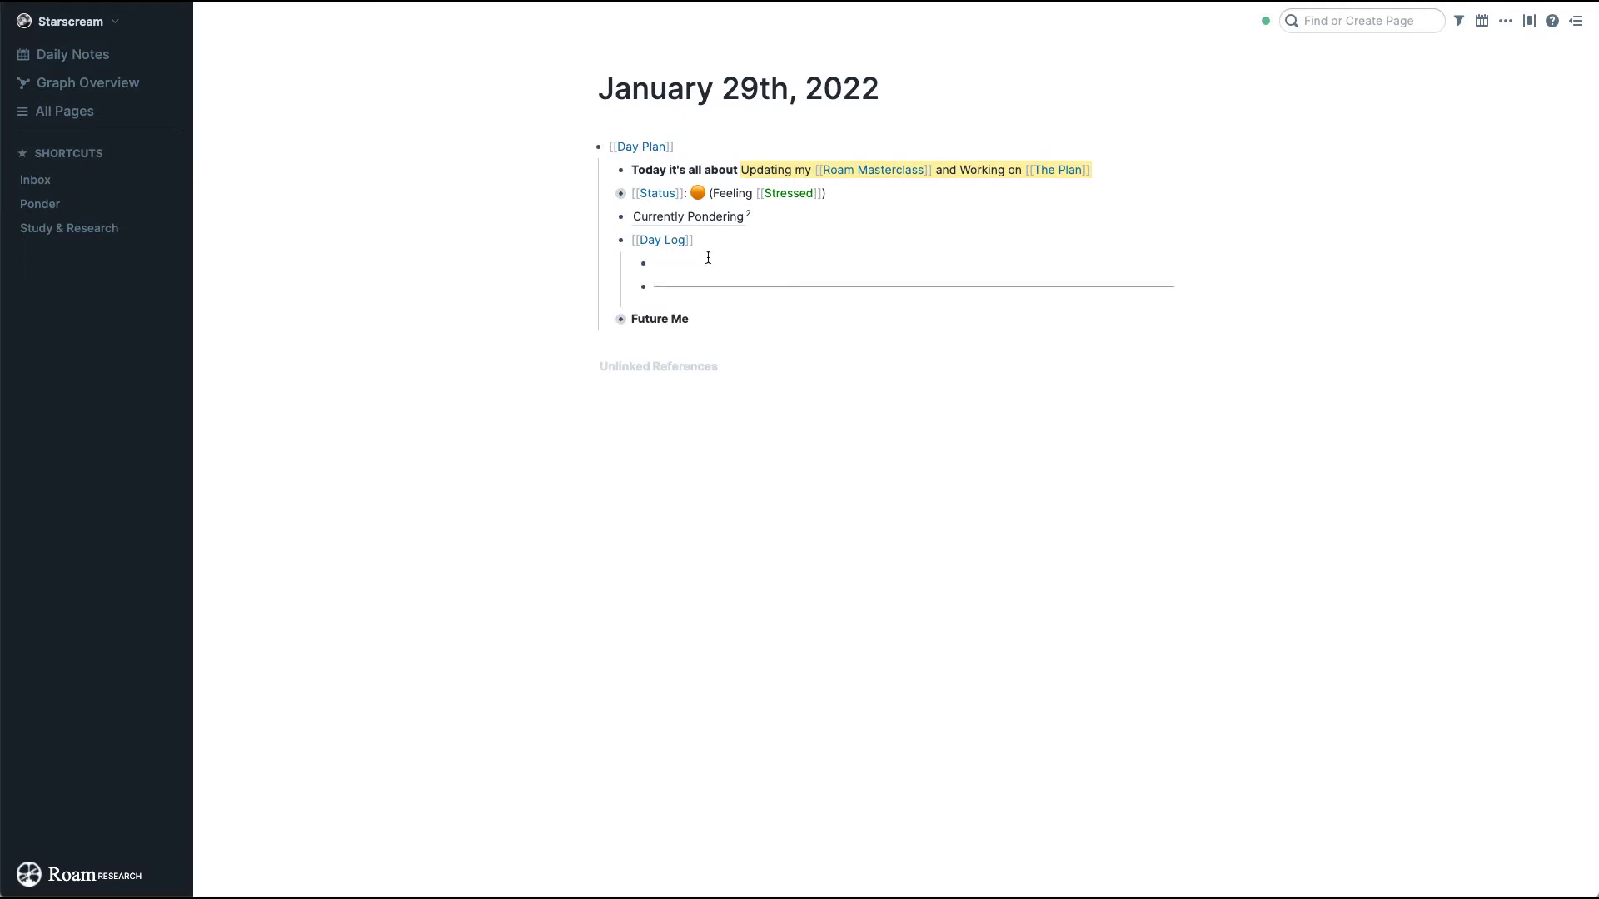
click(774, 215)
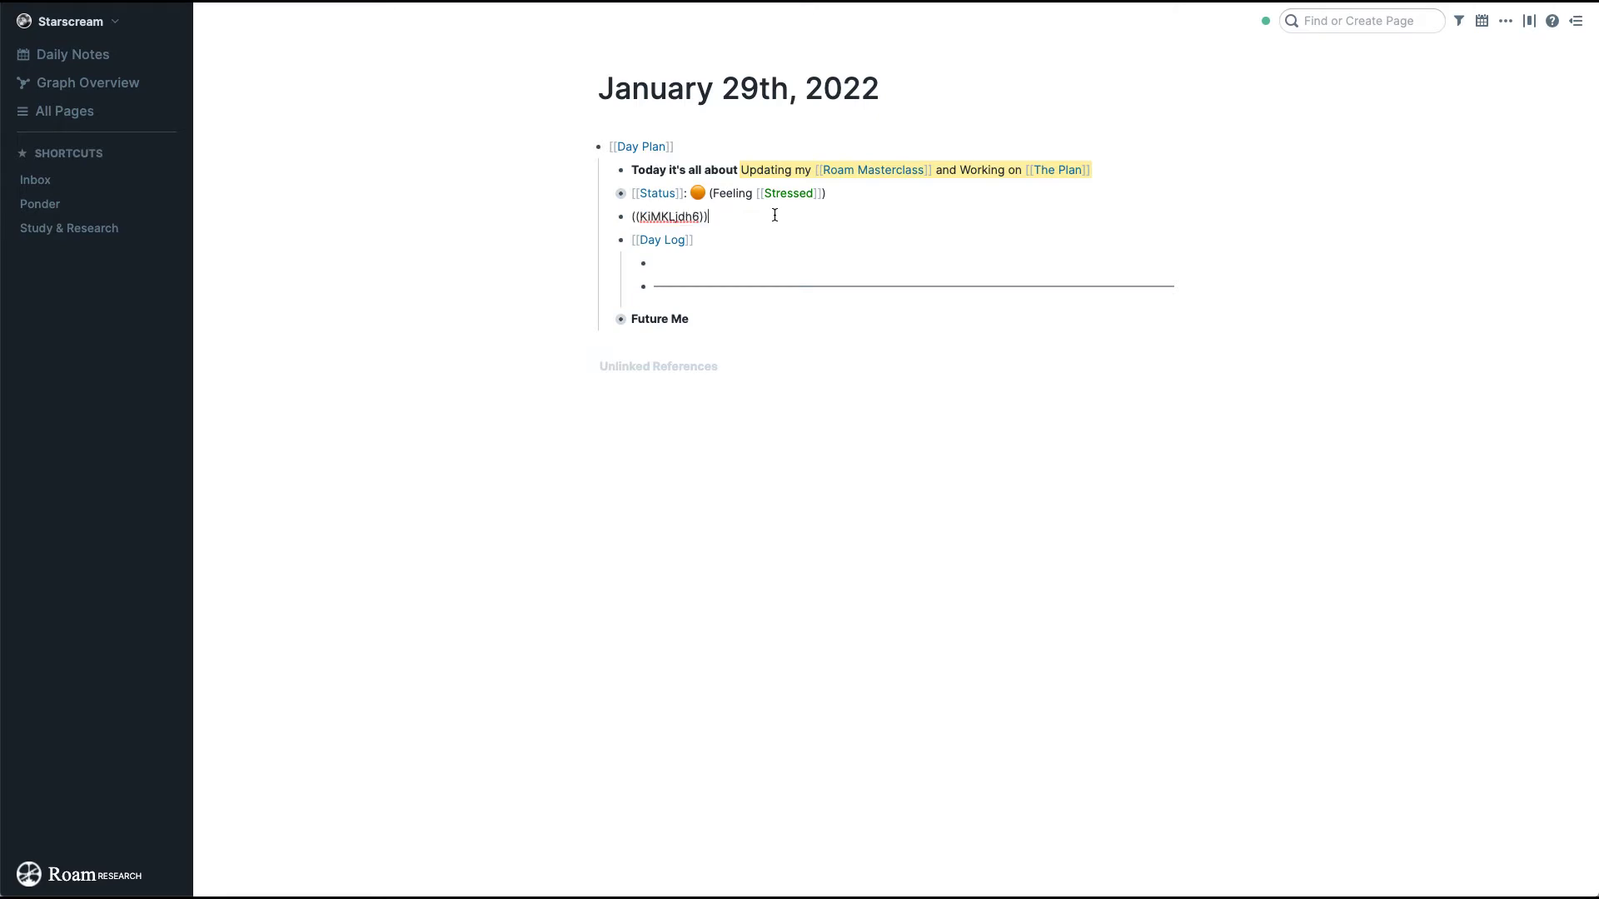
click(764, 258)
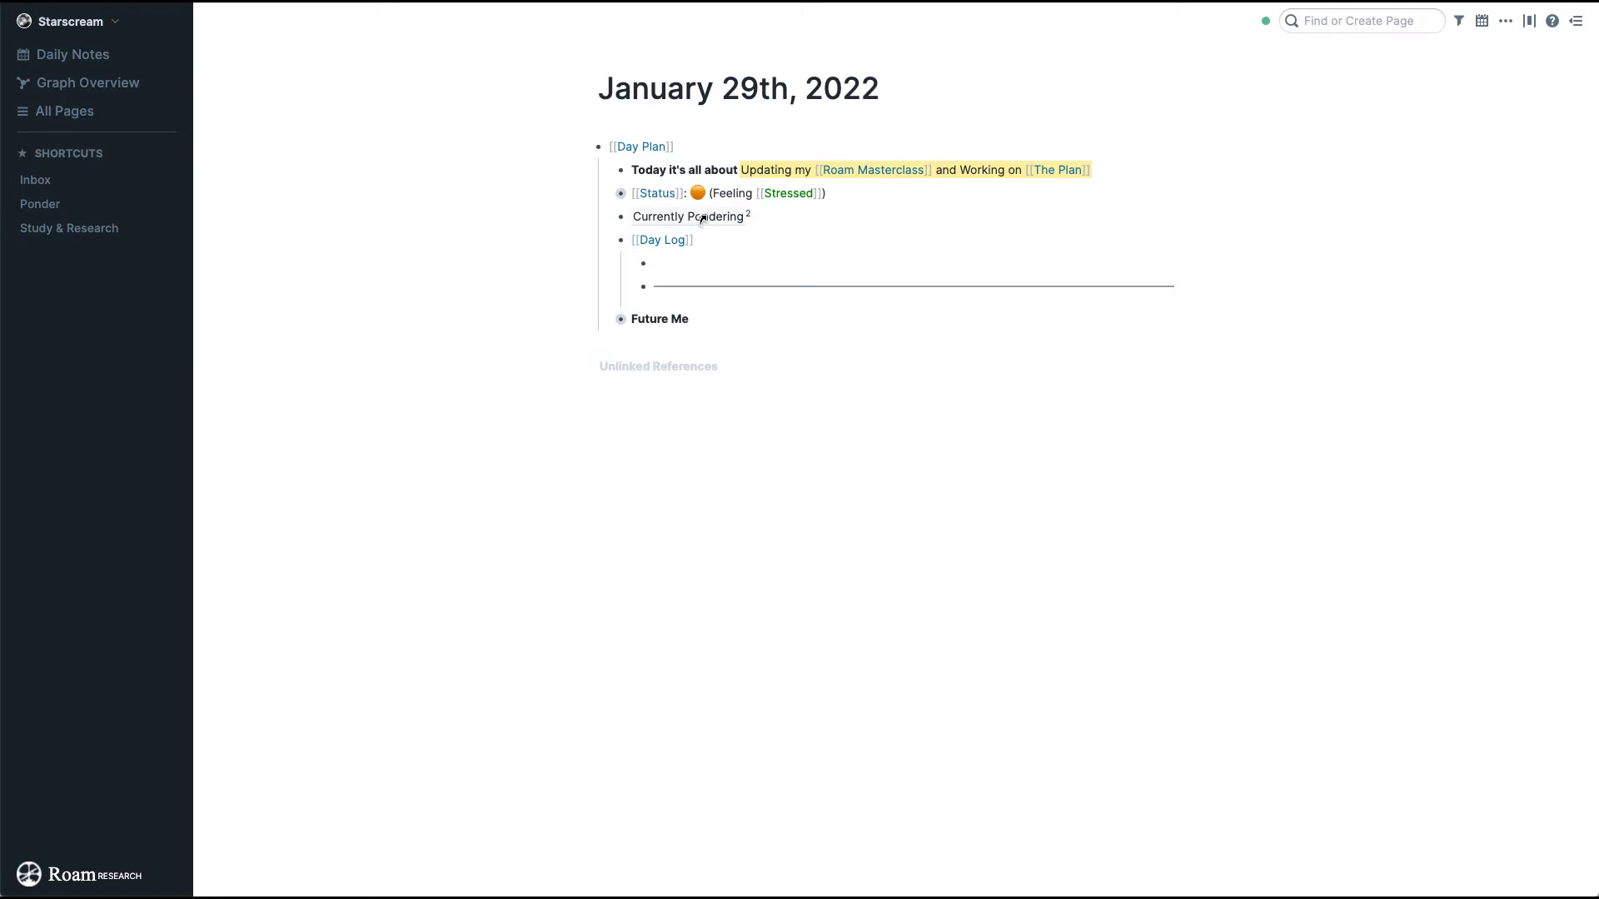
shift+click(702, 218)
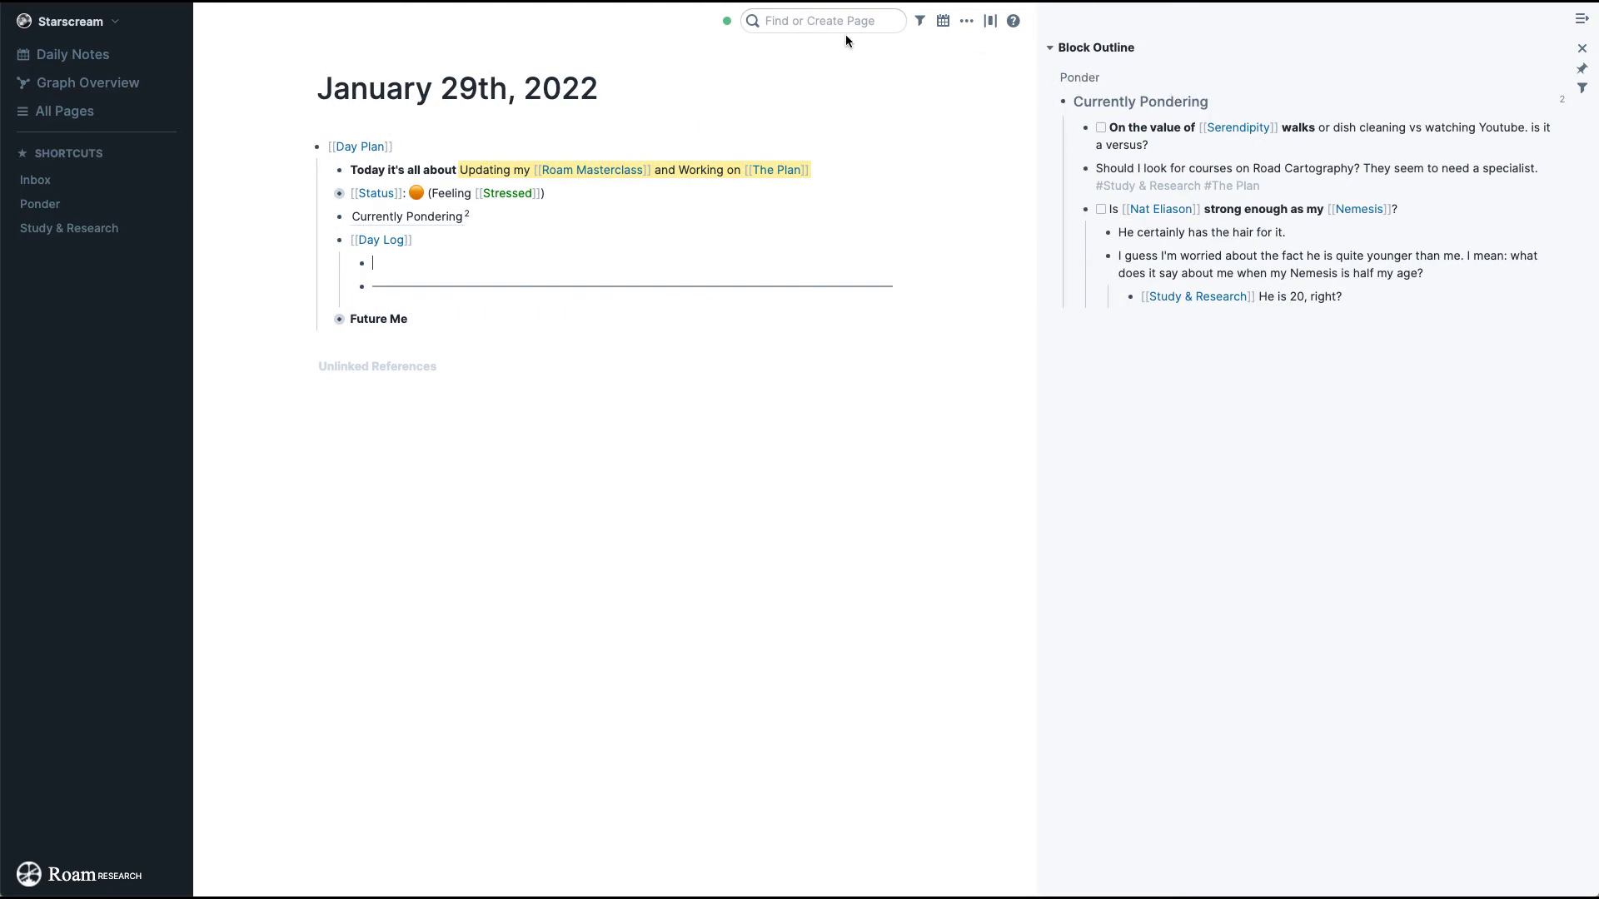
- Search pages for 'Pon' and open the Ponder page
key(ctrl+u)
text(Pon)
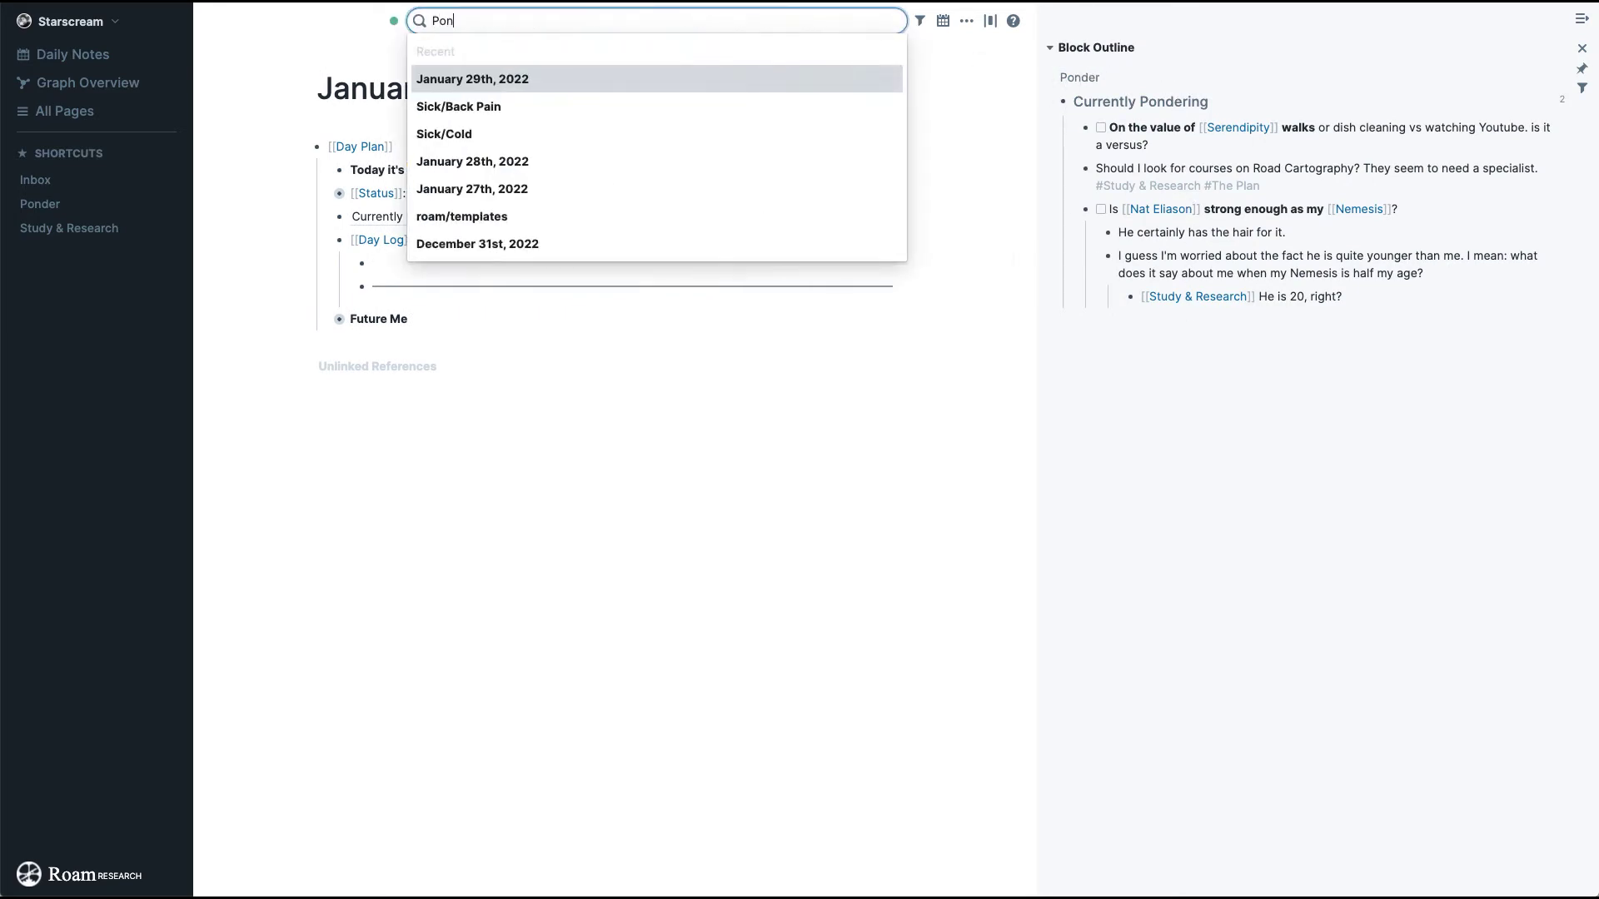
key(Down)
key(Down)
key(Down)
key(Return)
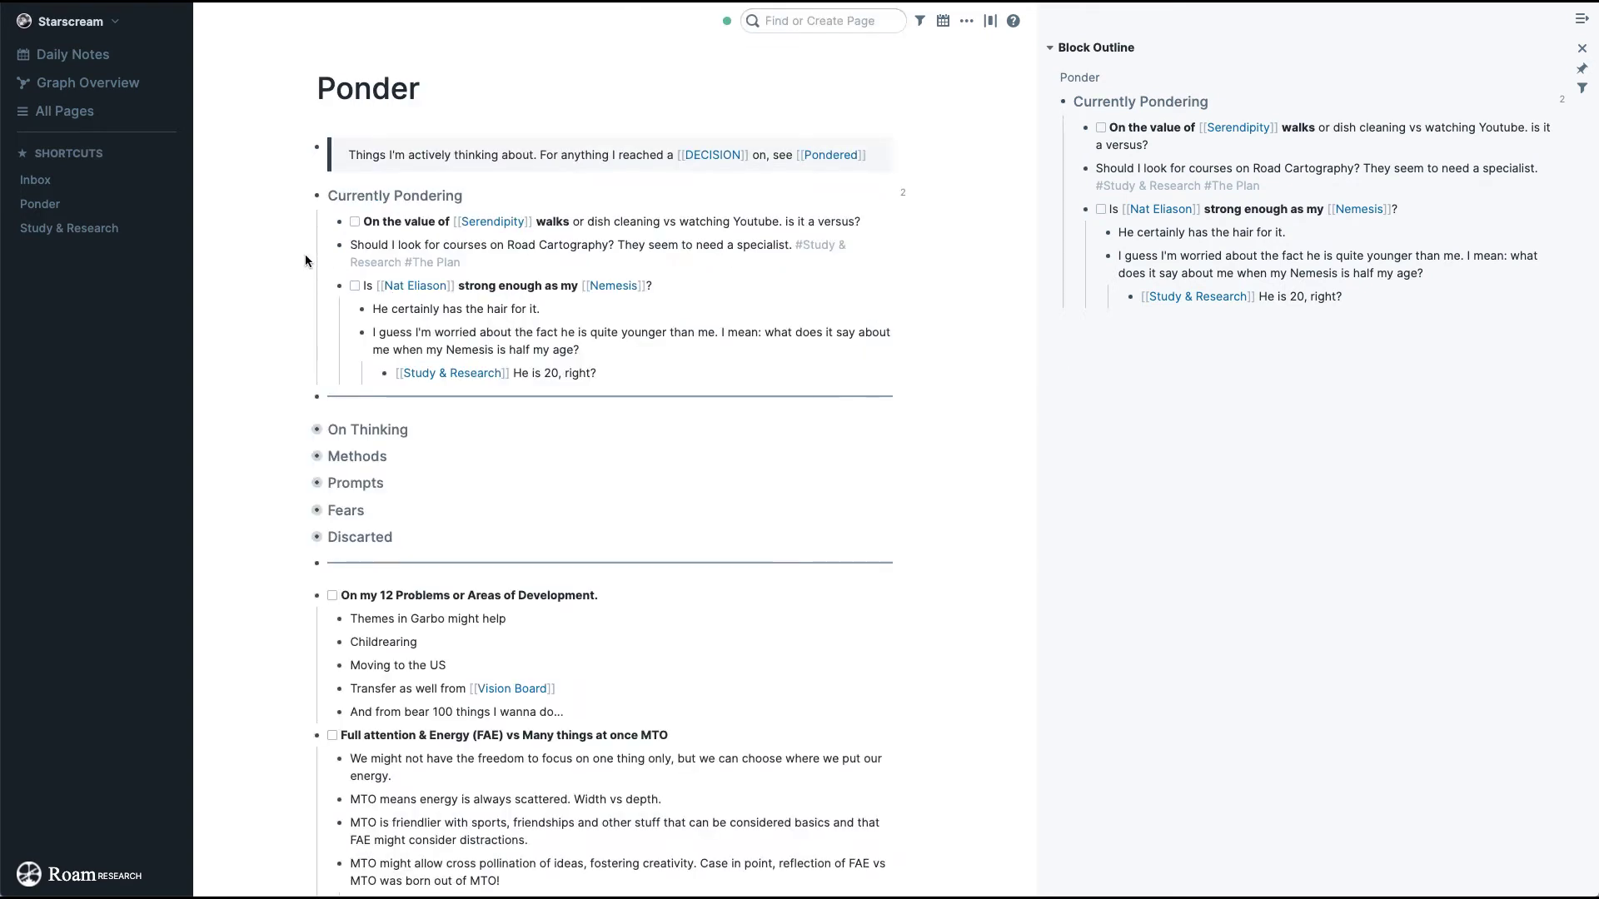
- Drag Nemesis below Discarded, 12 Problems into Currently Pondering, then return to January 29th
drag(340, 289, 316, 576)
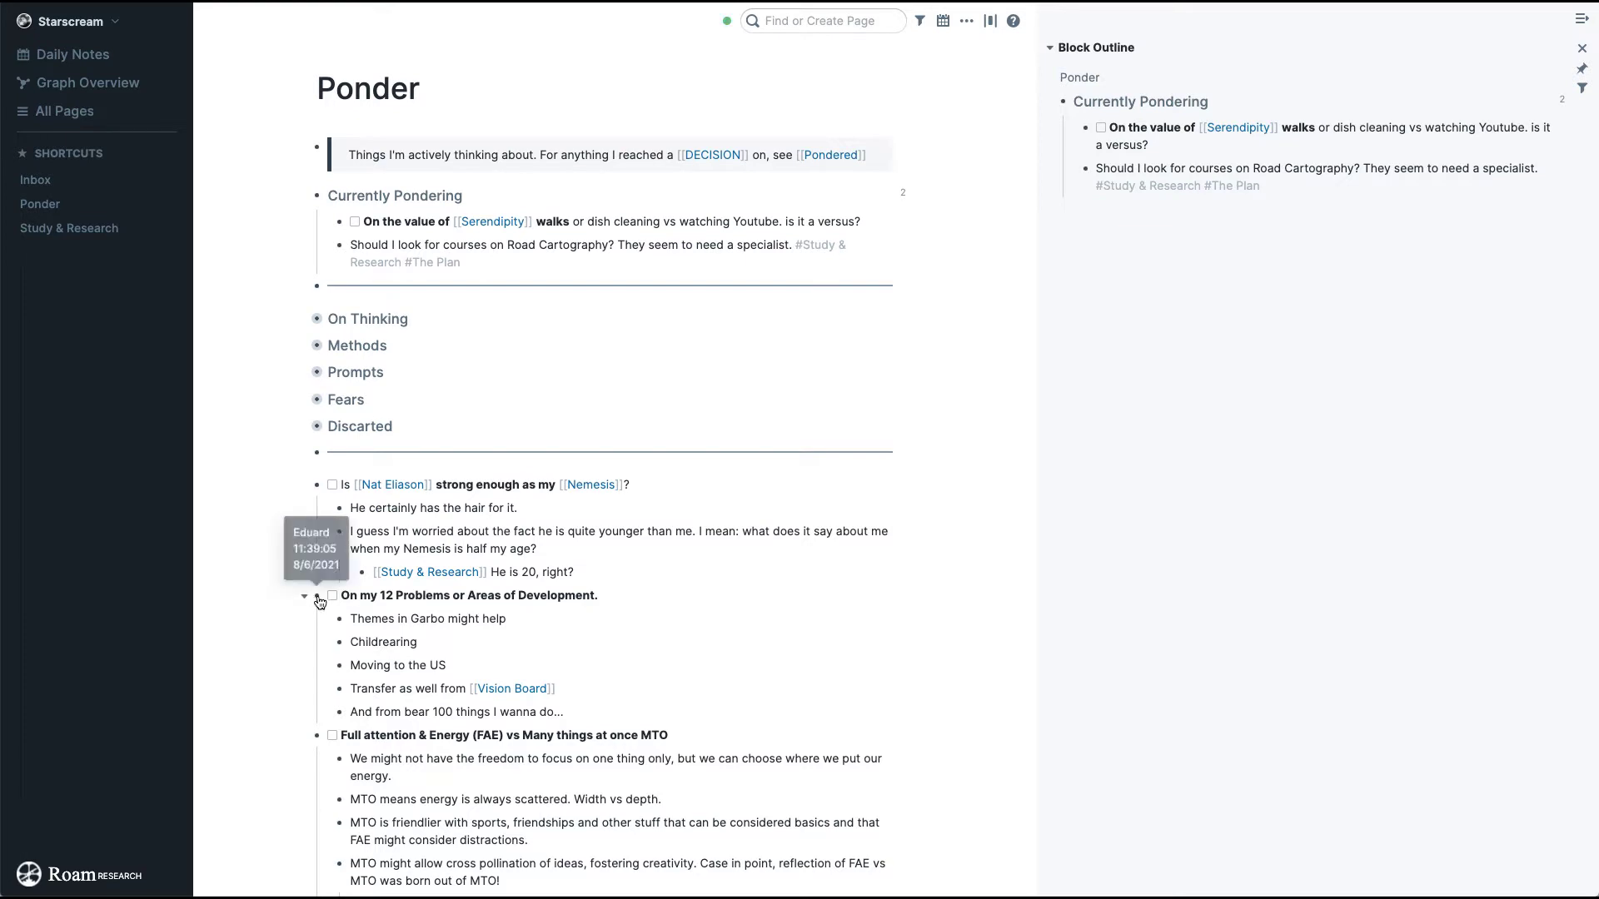
drag(316, 596, 343, 282)
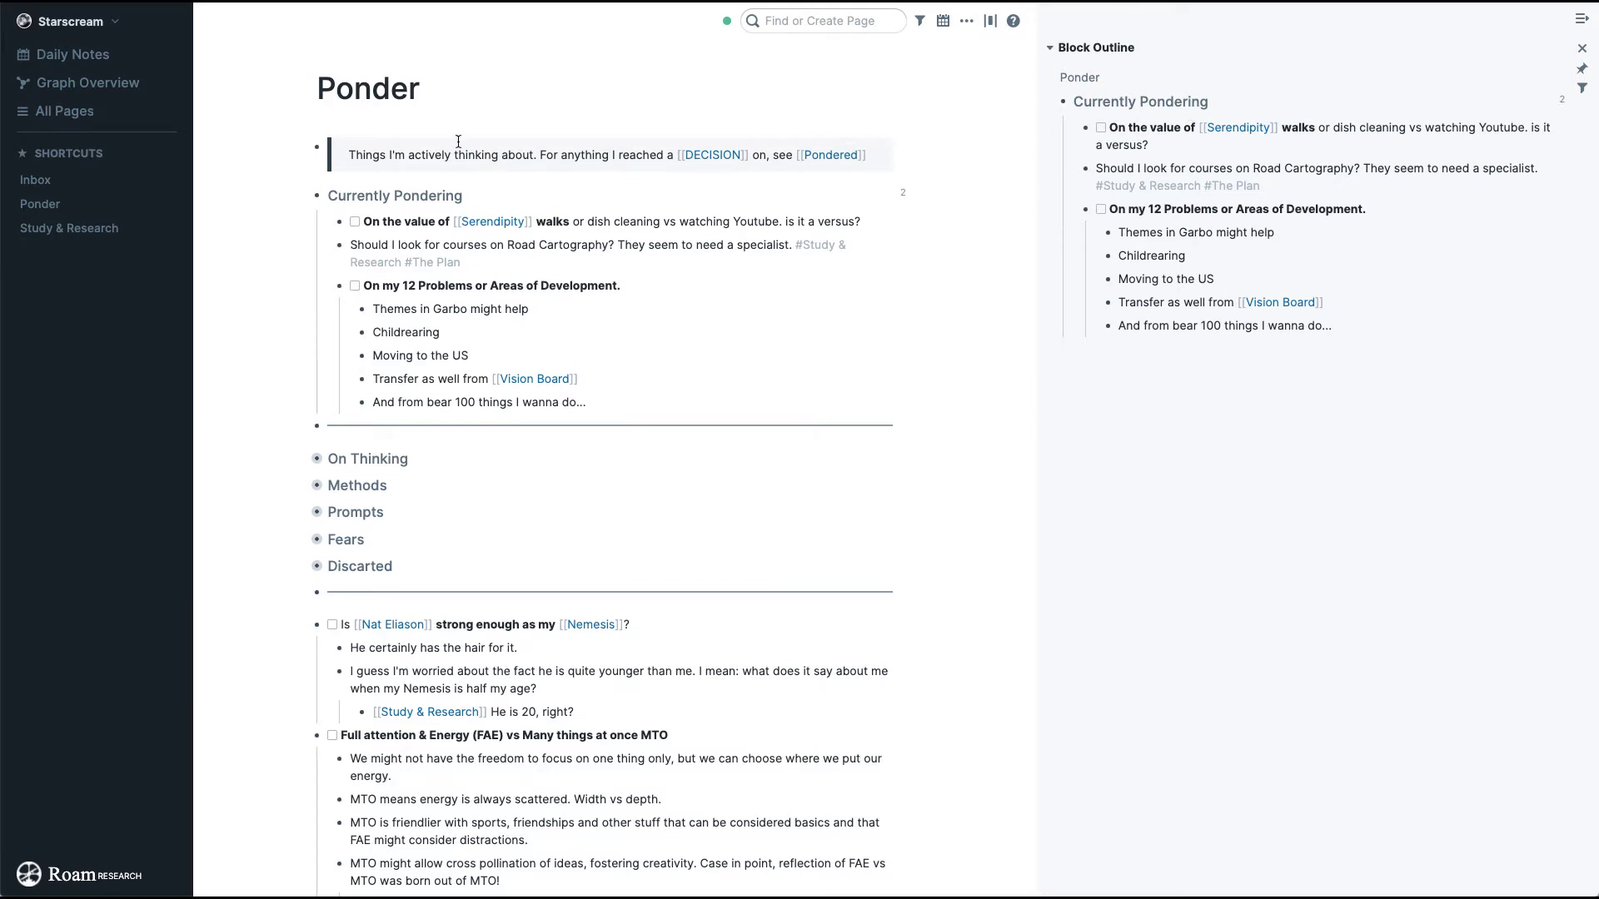
scroll(490, 551, down, 10)
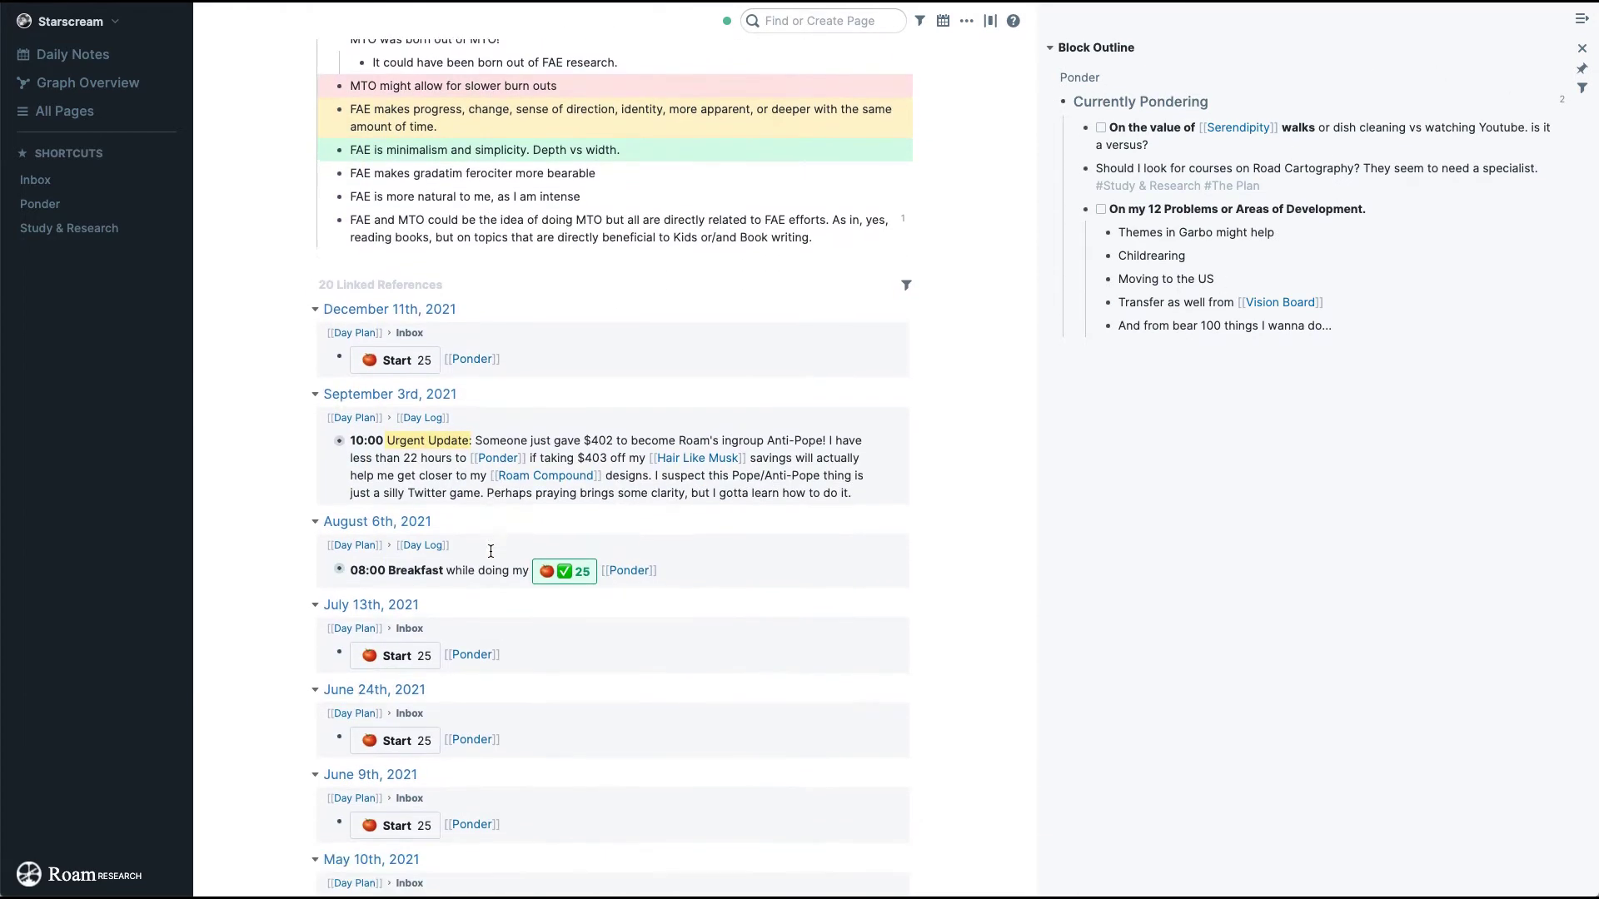
scroll(490, 499, down, 3)
scroll(490, 454, up, 10)
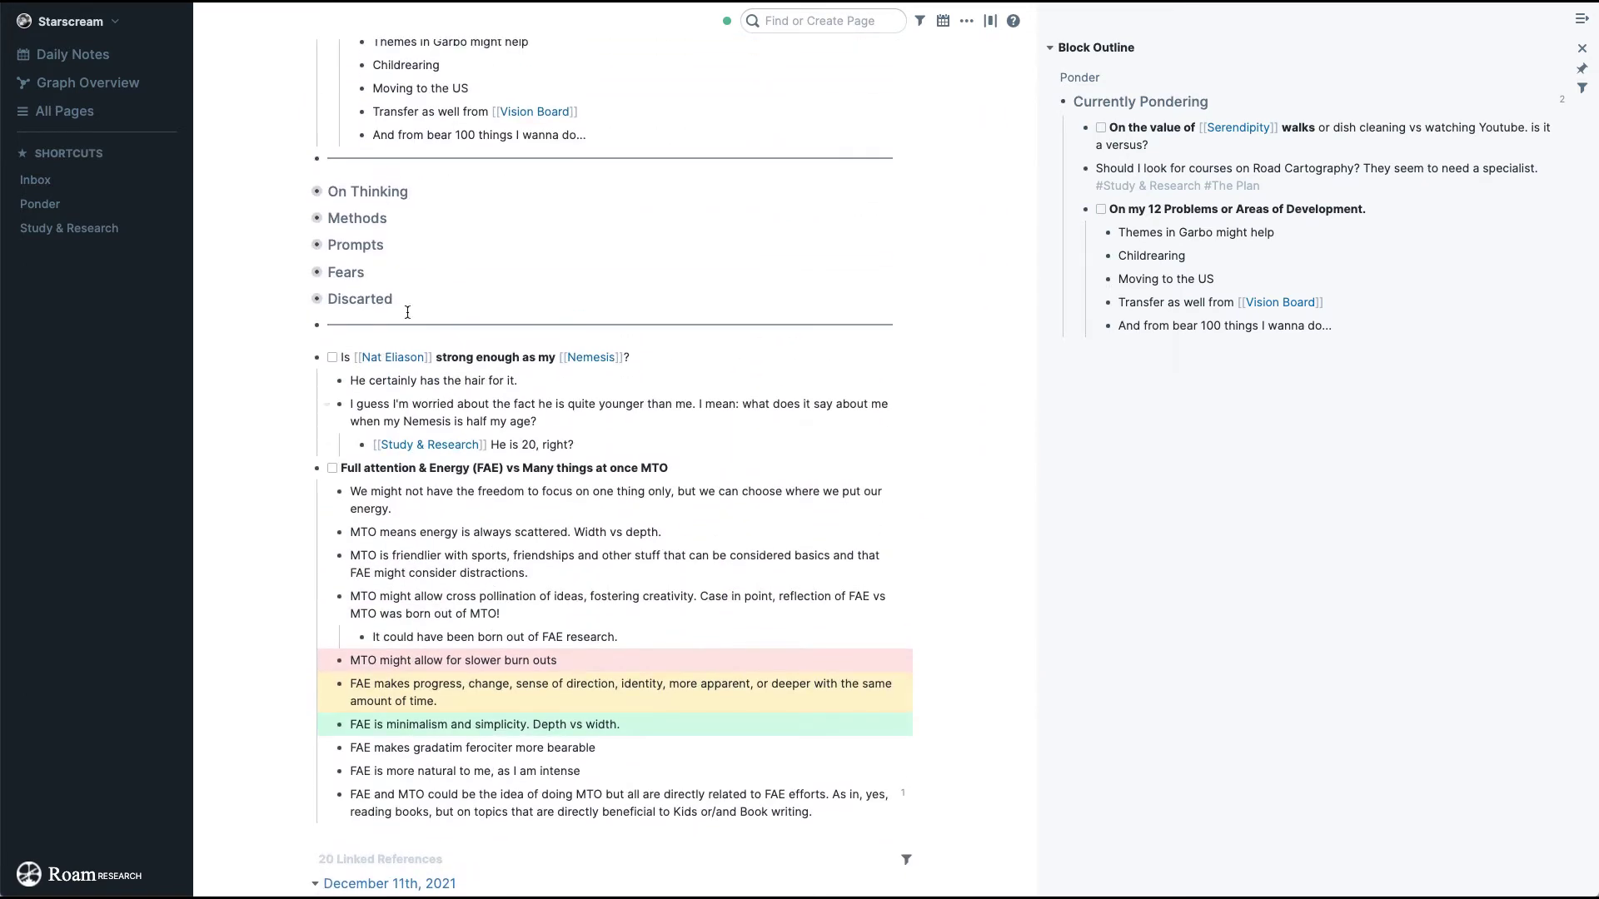
scroll(411, 221, up, 3)
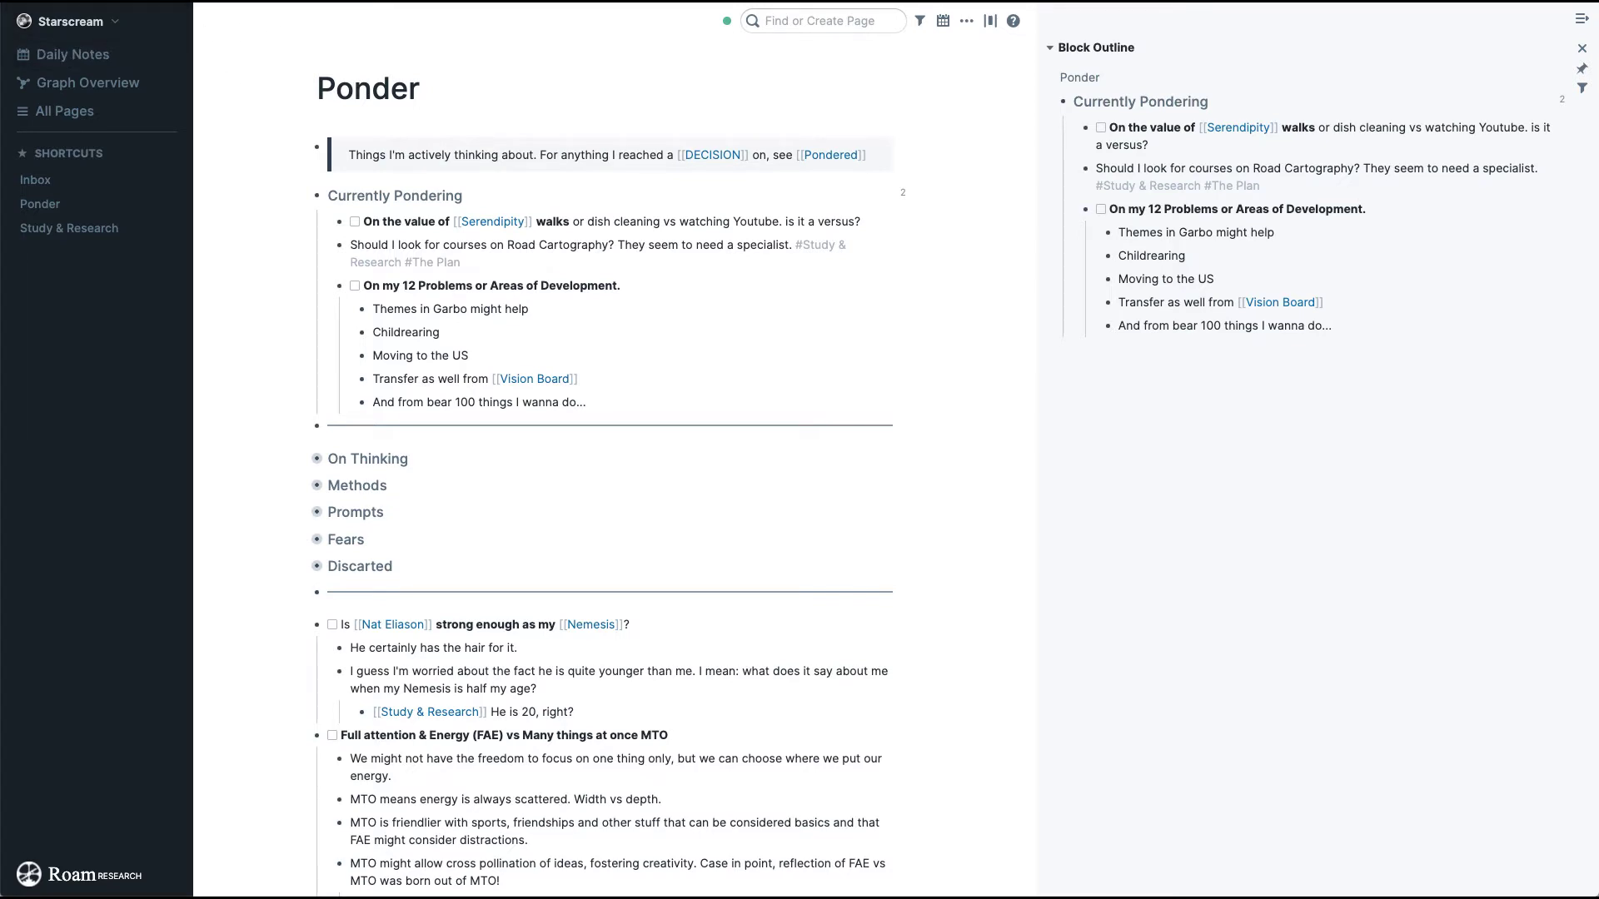
key(alt+shift+d)
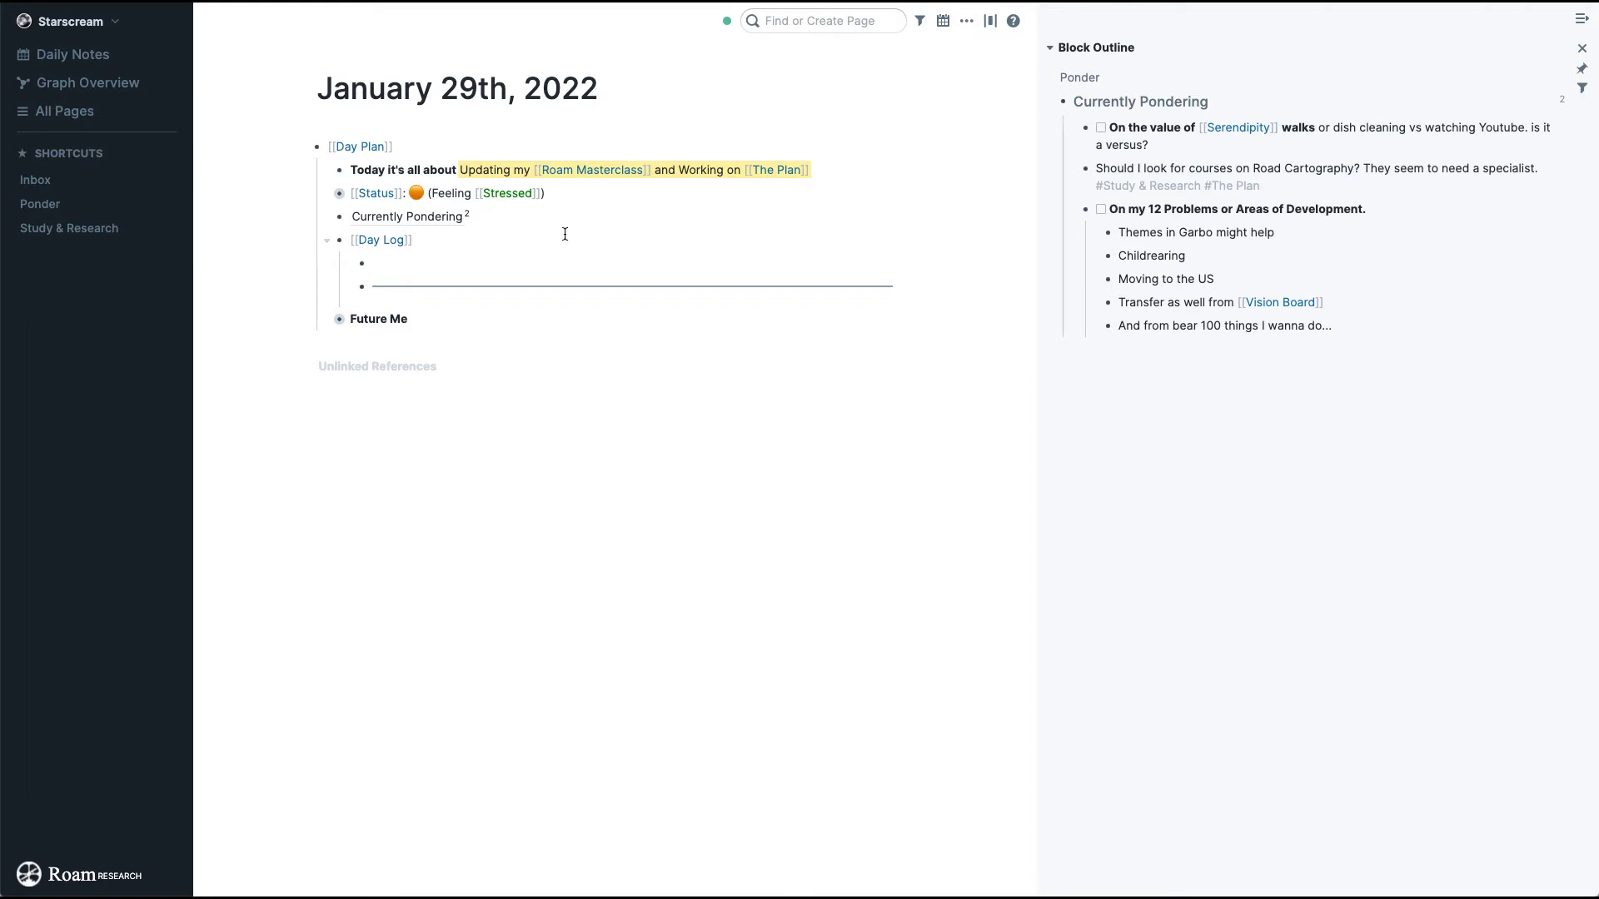
- Delete the Currently Pondering block reference from the daily note
click(524, 218)
key(ctrl+a)
key(BackSpace)
key(BackSpace)
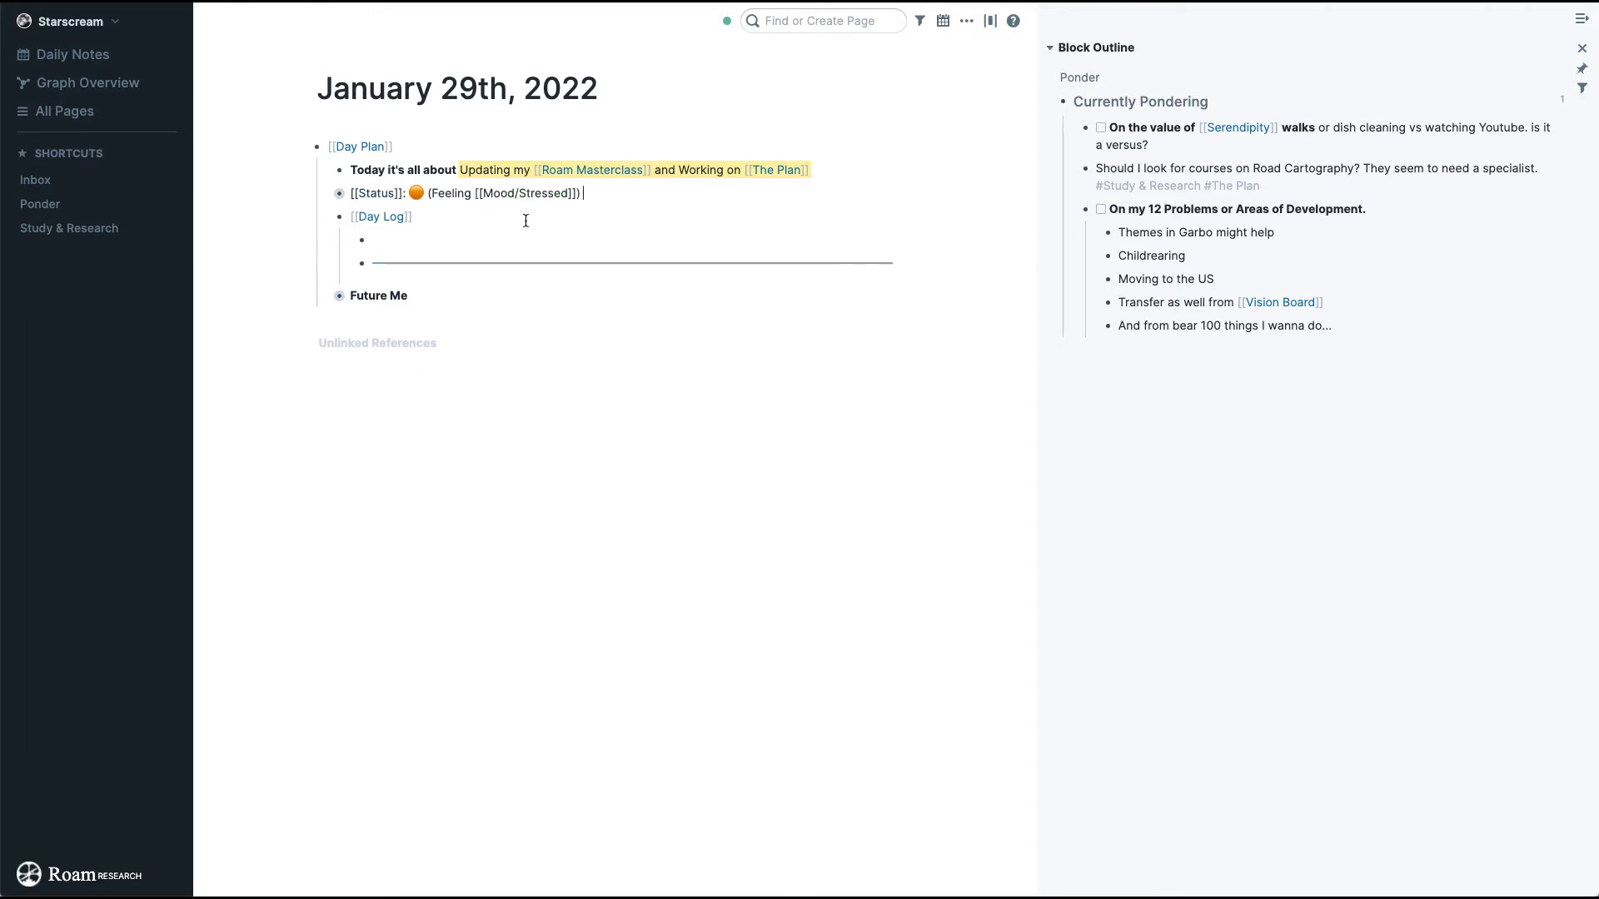
- Open the Inbox beside the note and close the Currently Pondering outline
click(1052, 52)
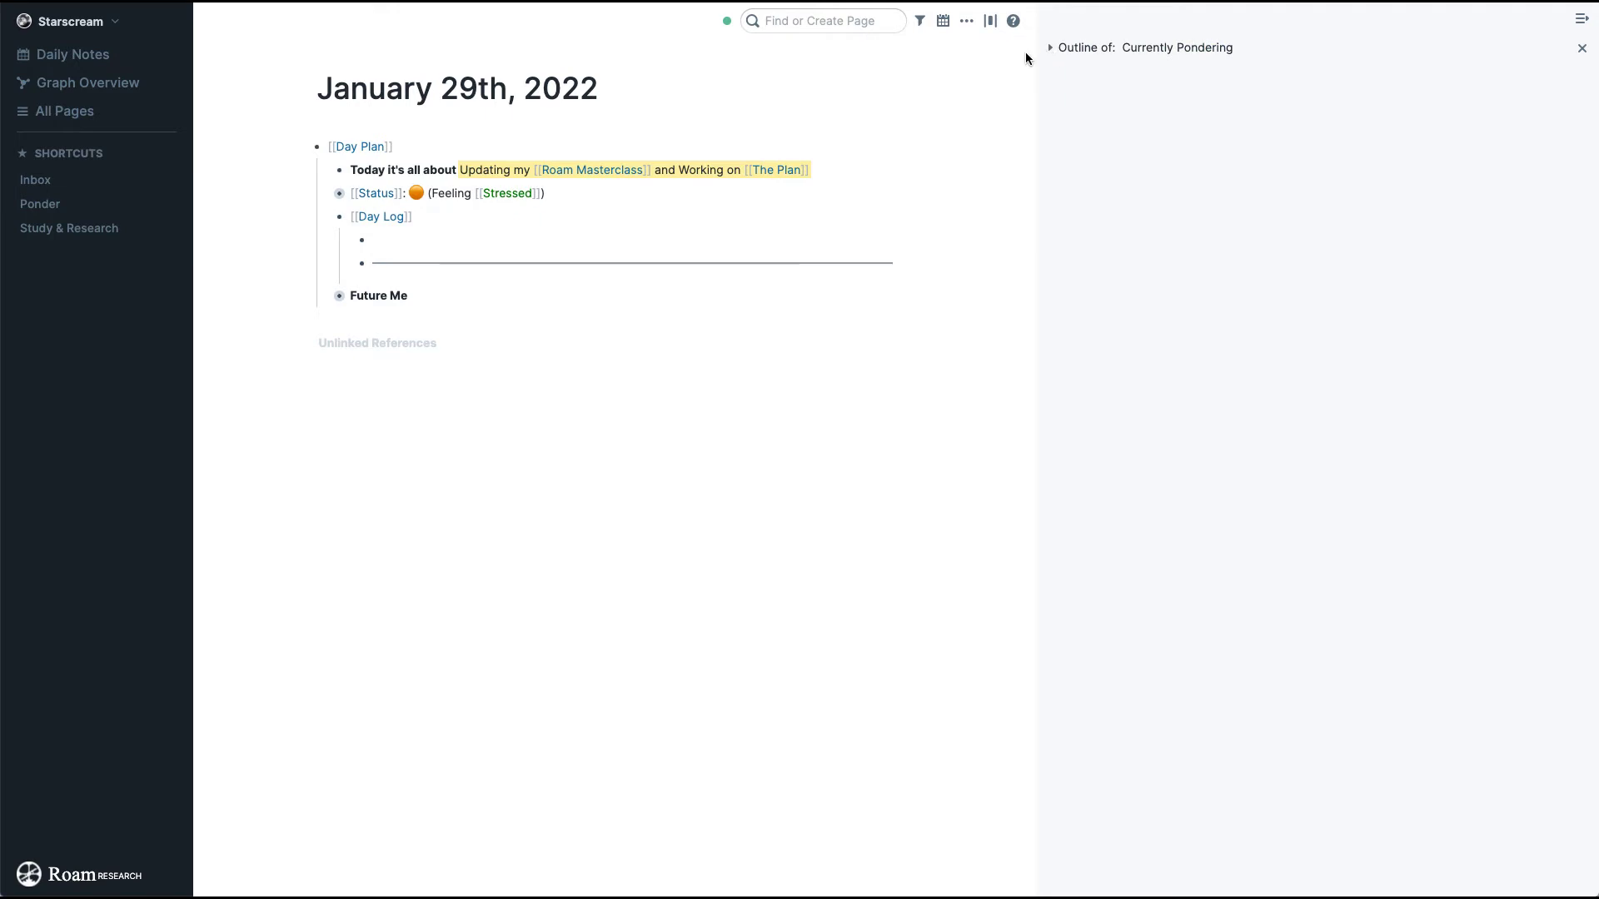
shift+click(28, 188)
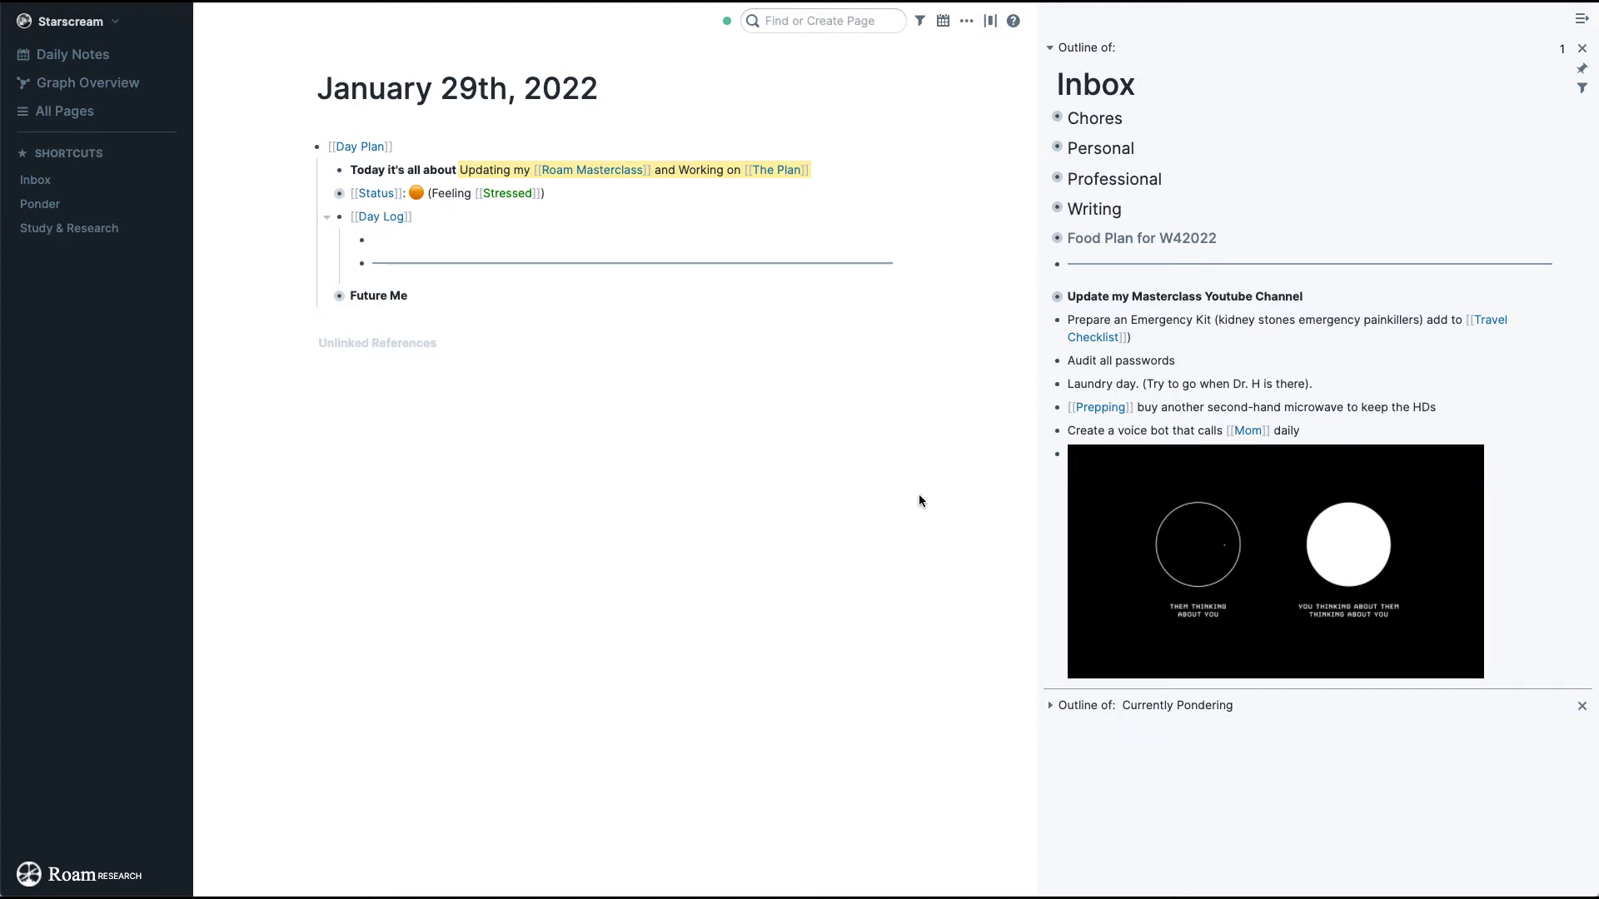
click(1050, 707)
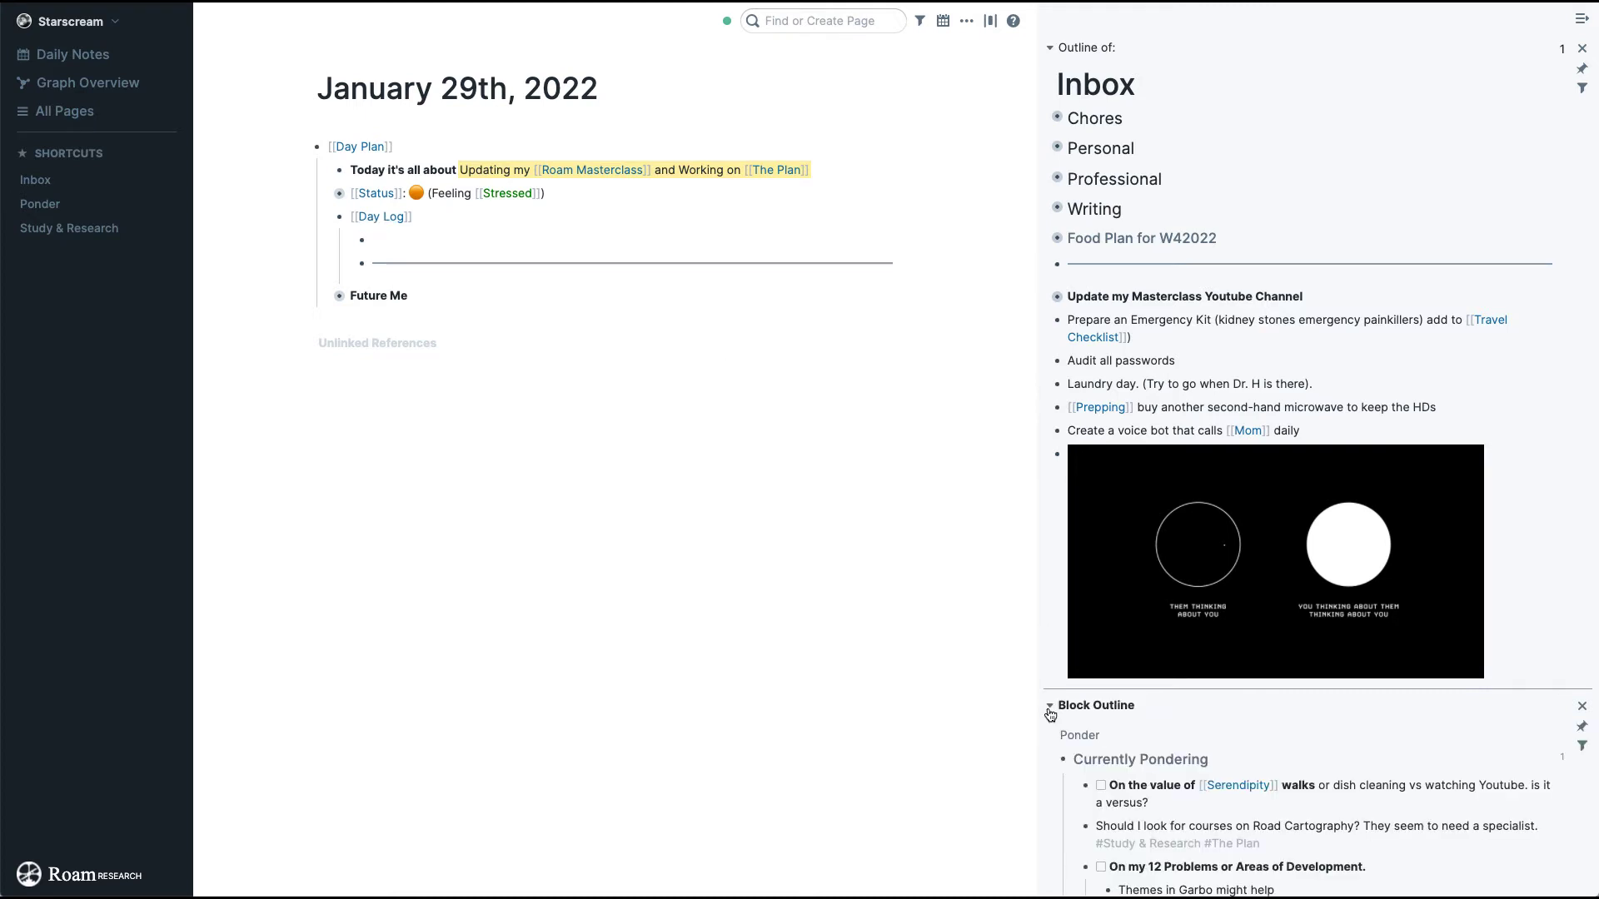
click(1050, 707)
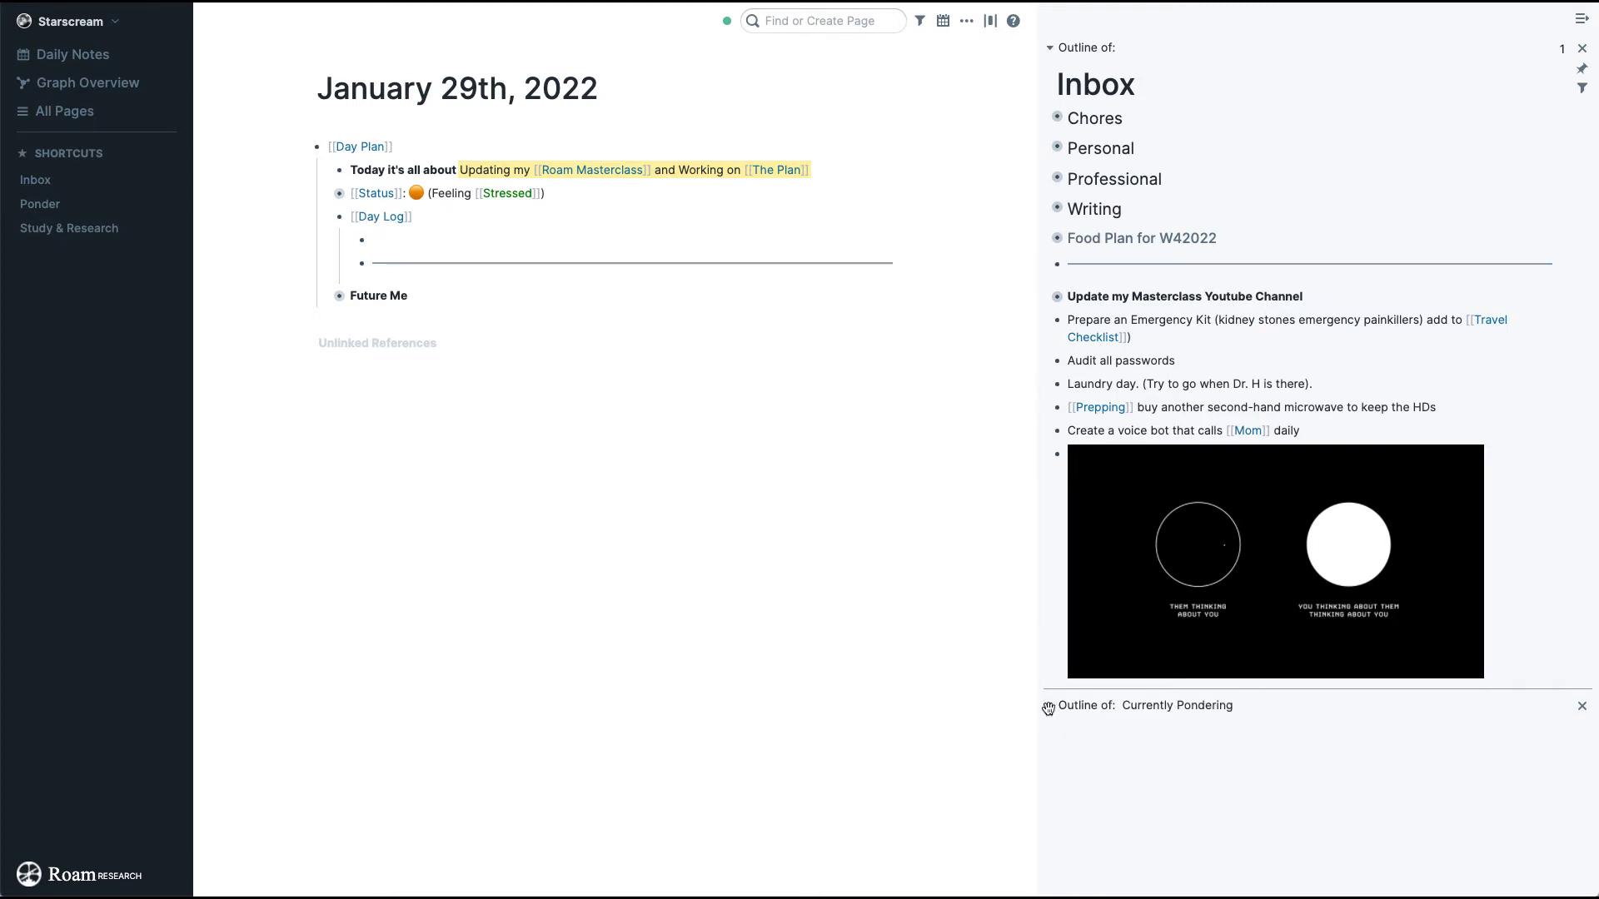
click(1582, 707)
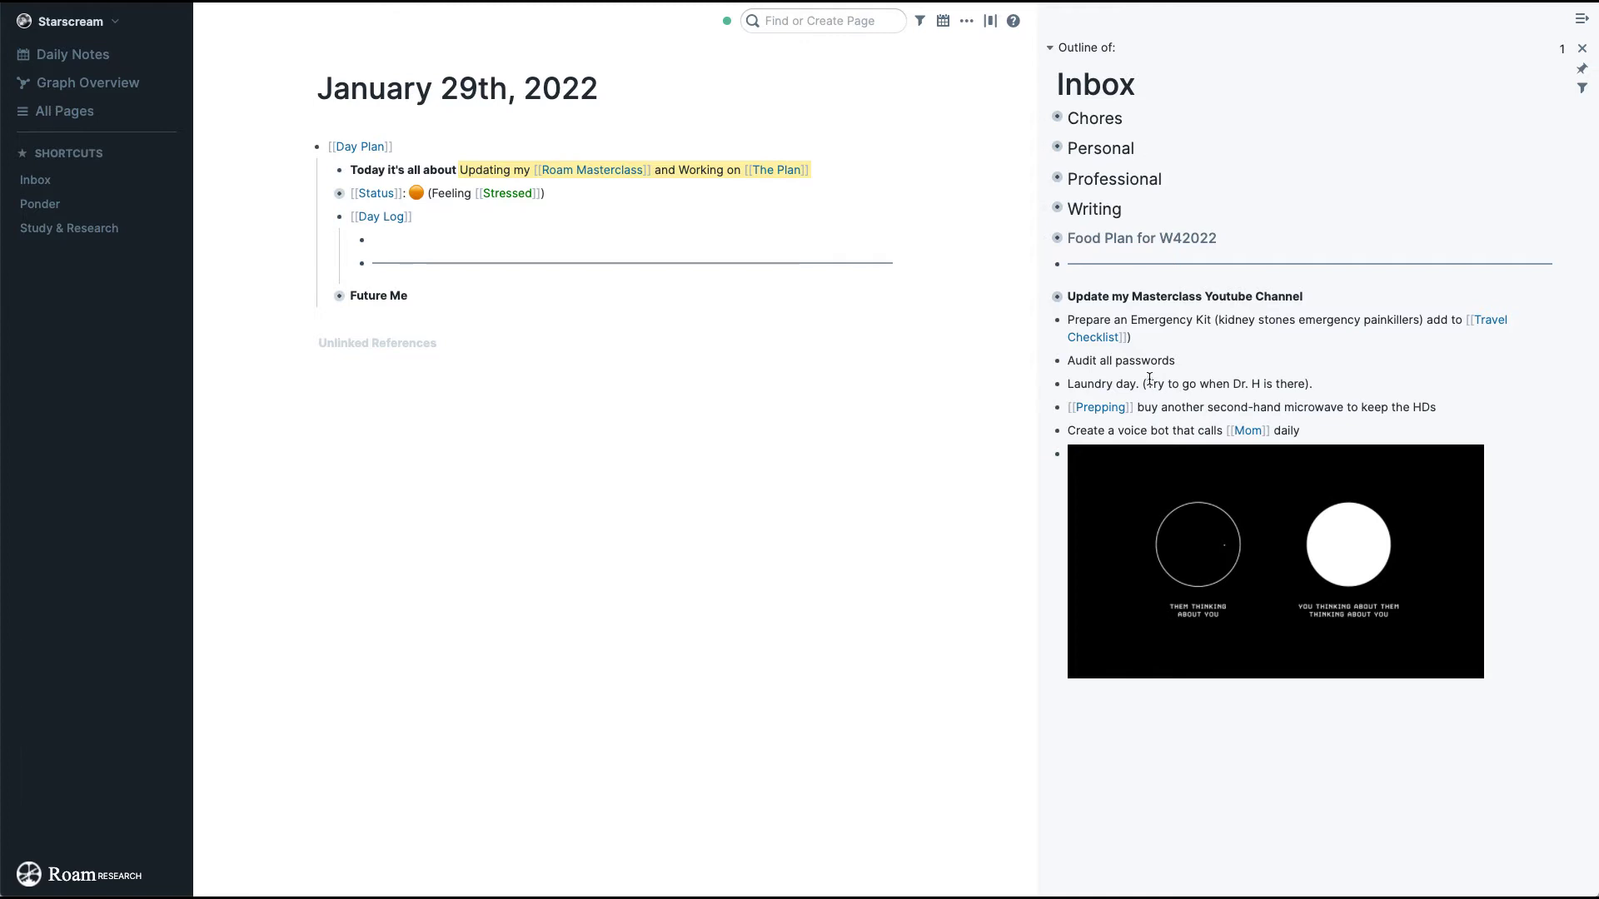
- Copy the first emoji and the broccoli emoji from the Status options into the Status line
click(327, 196)
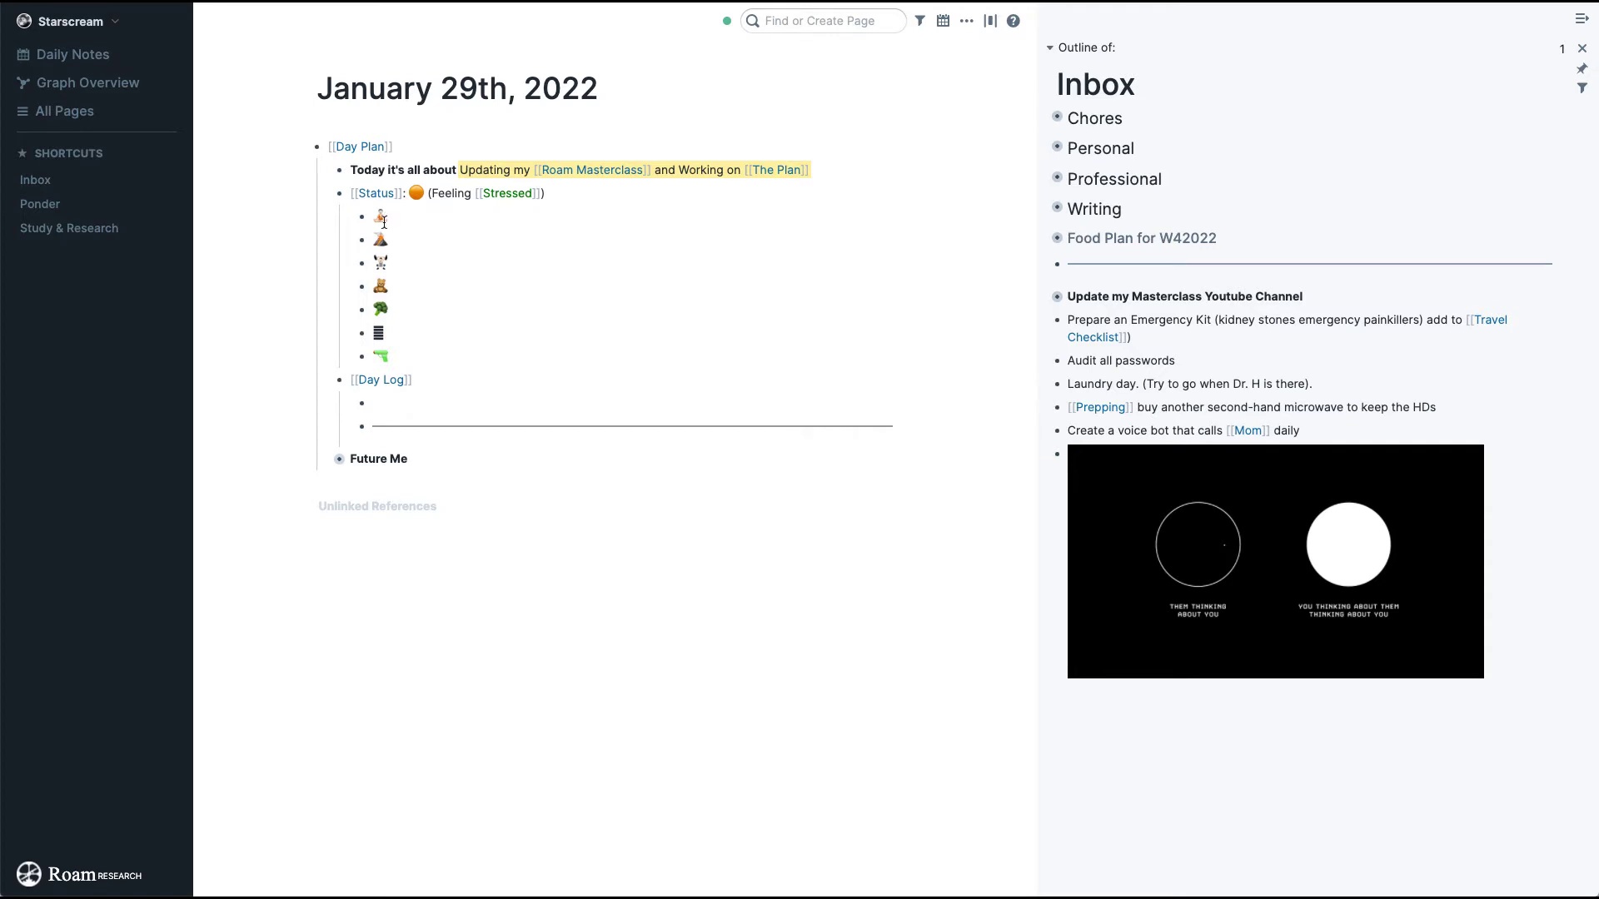
drag(386, 222, 410, 195)
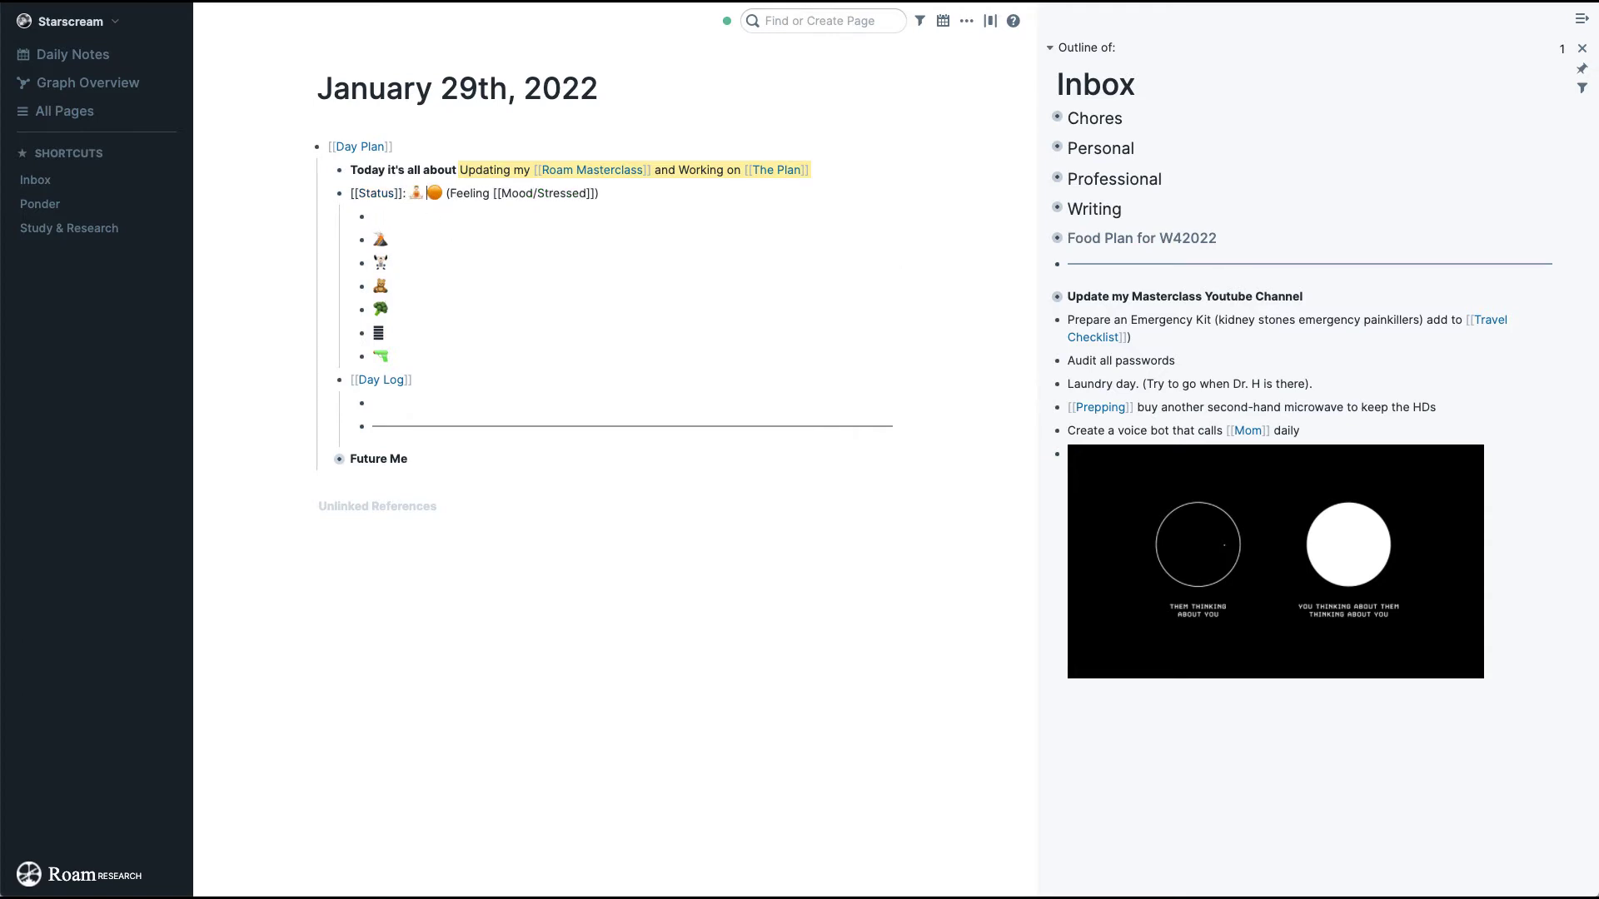
drag(386, 308, 414, 193)
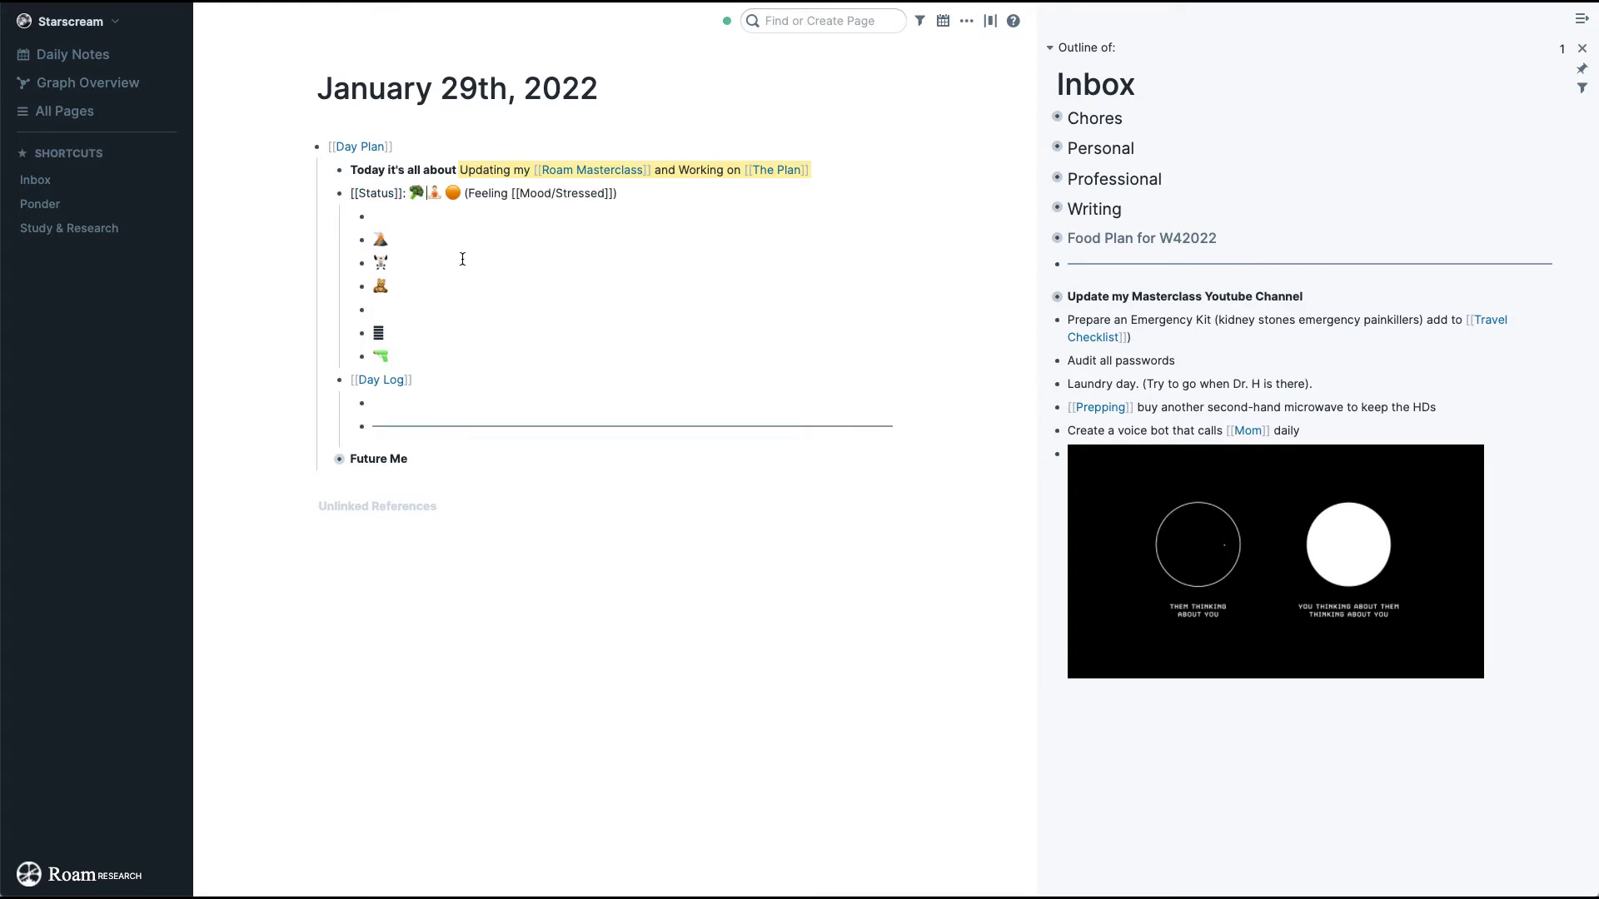
click(329, 197)
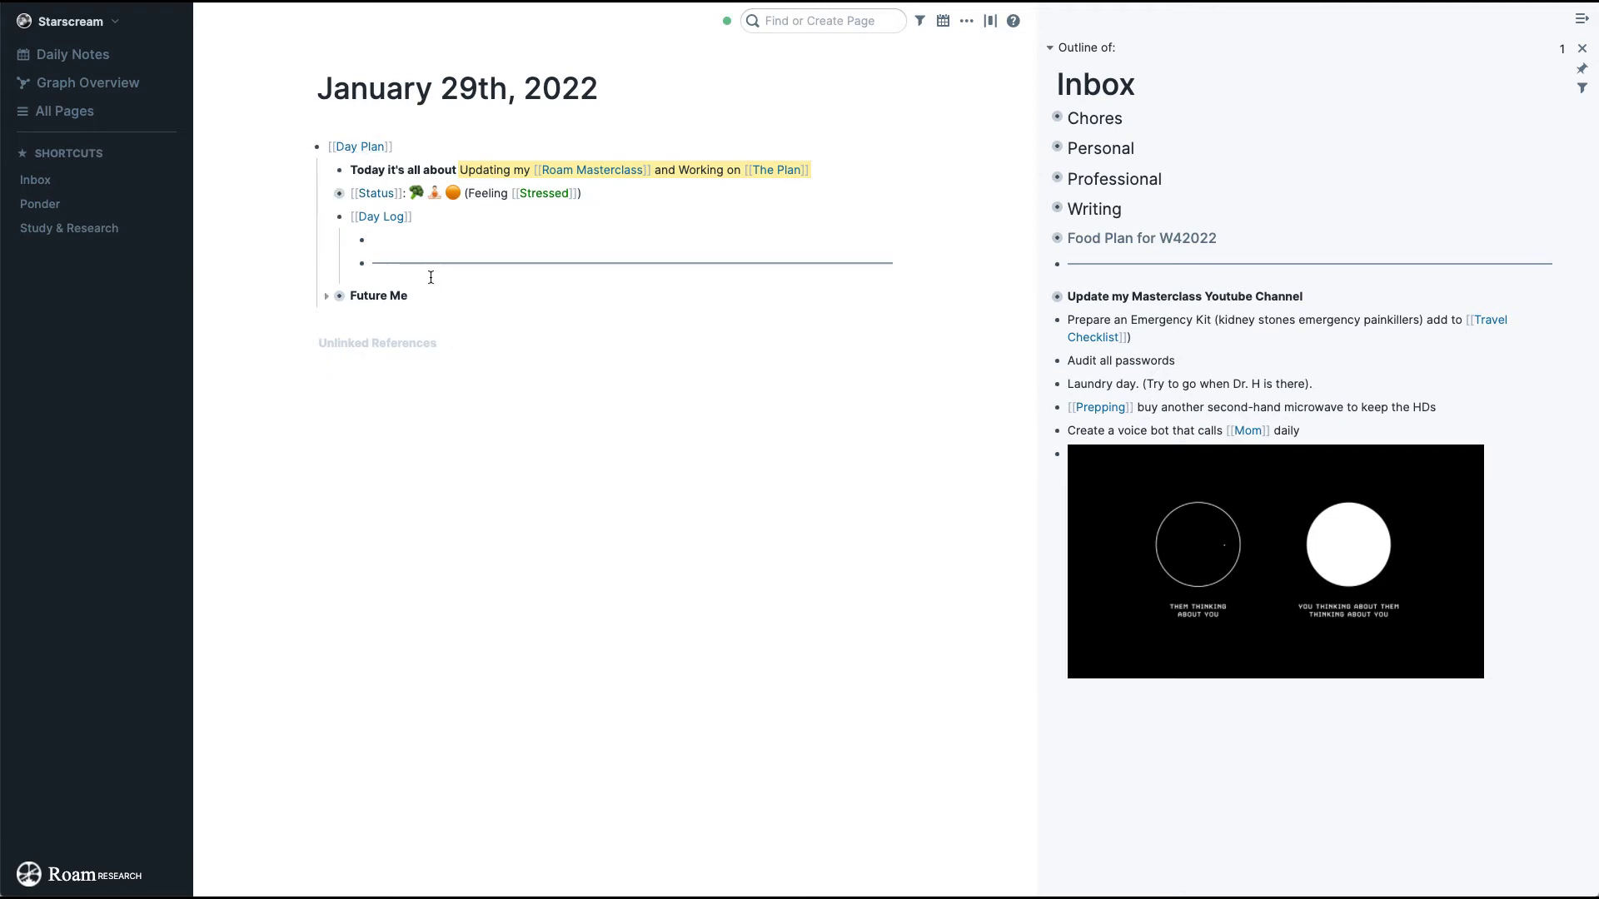
click(326, 218)
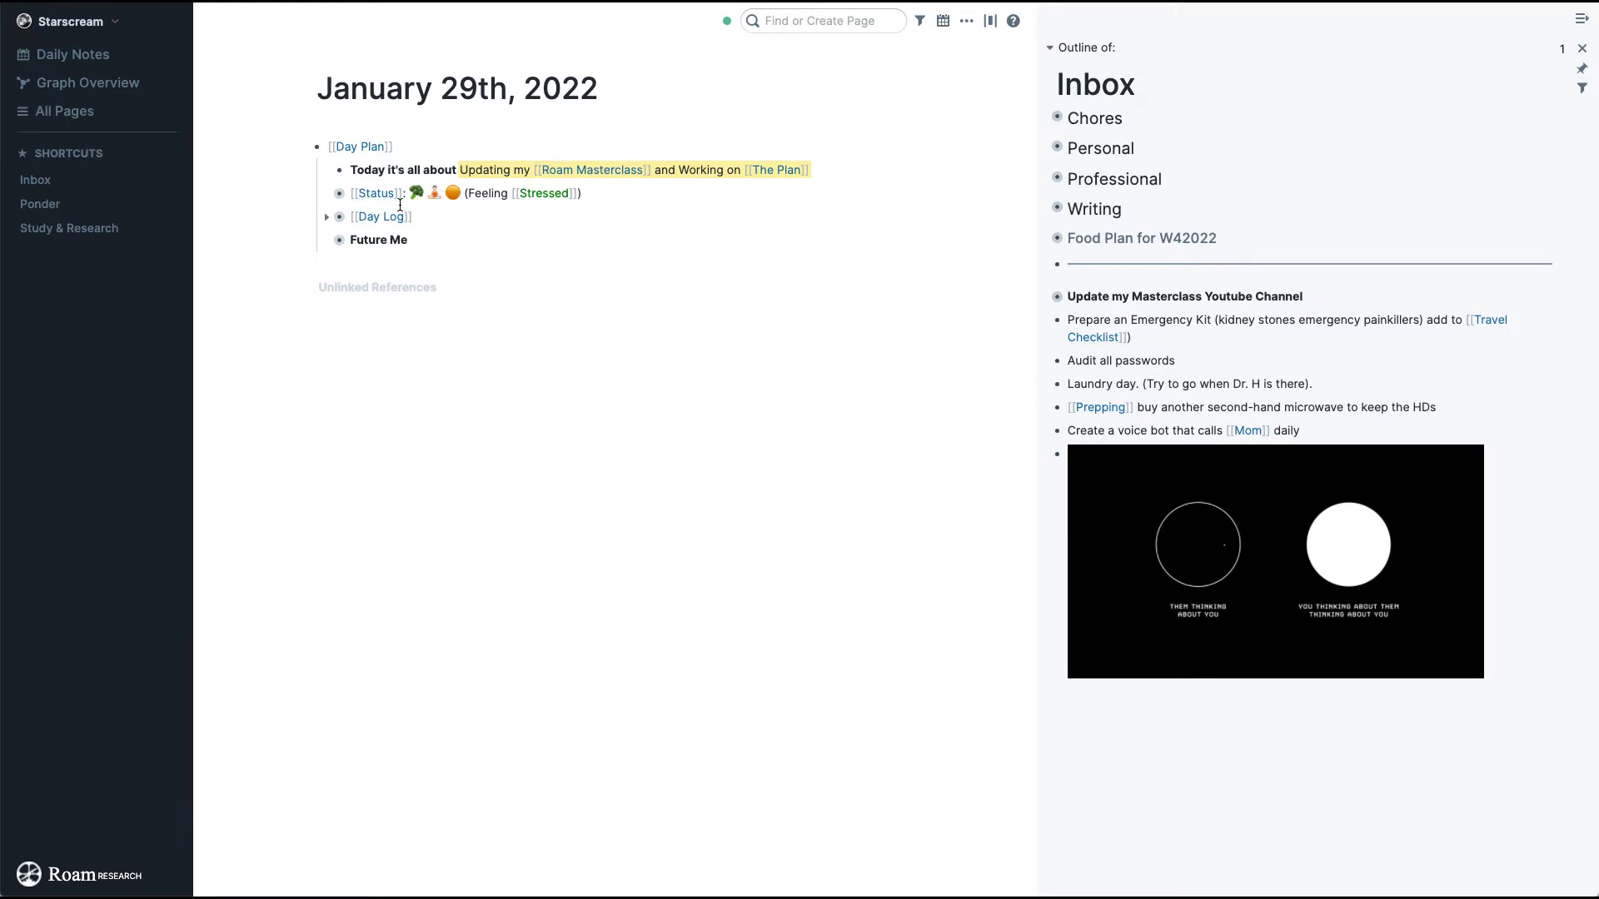
click(326, 216)
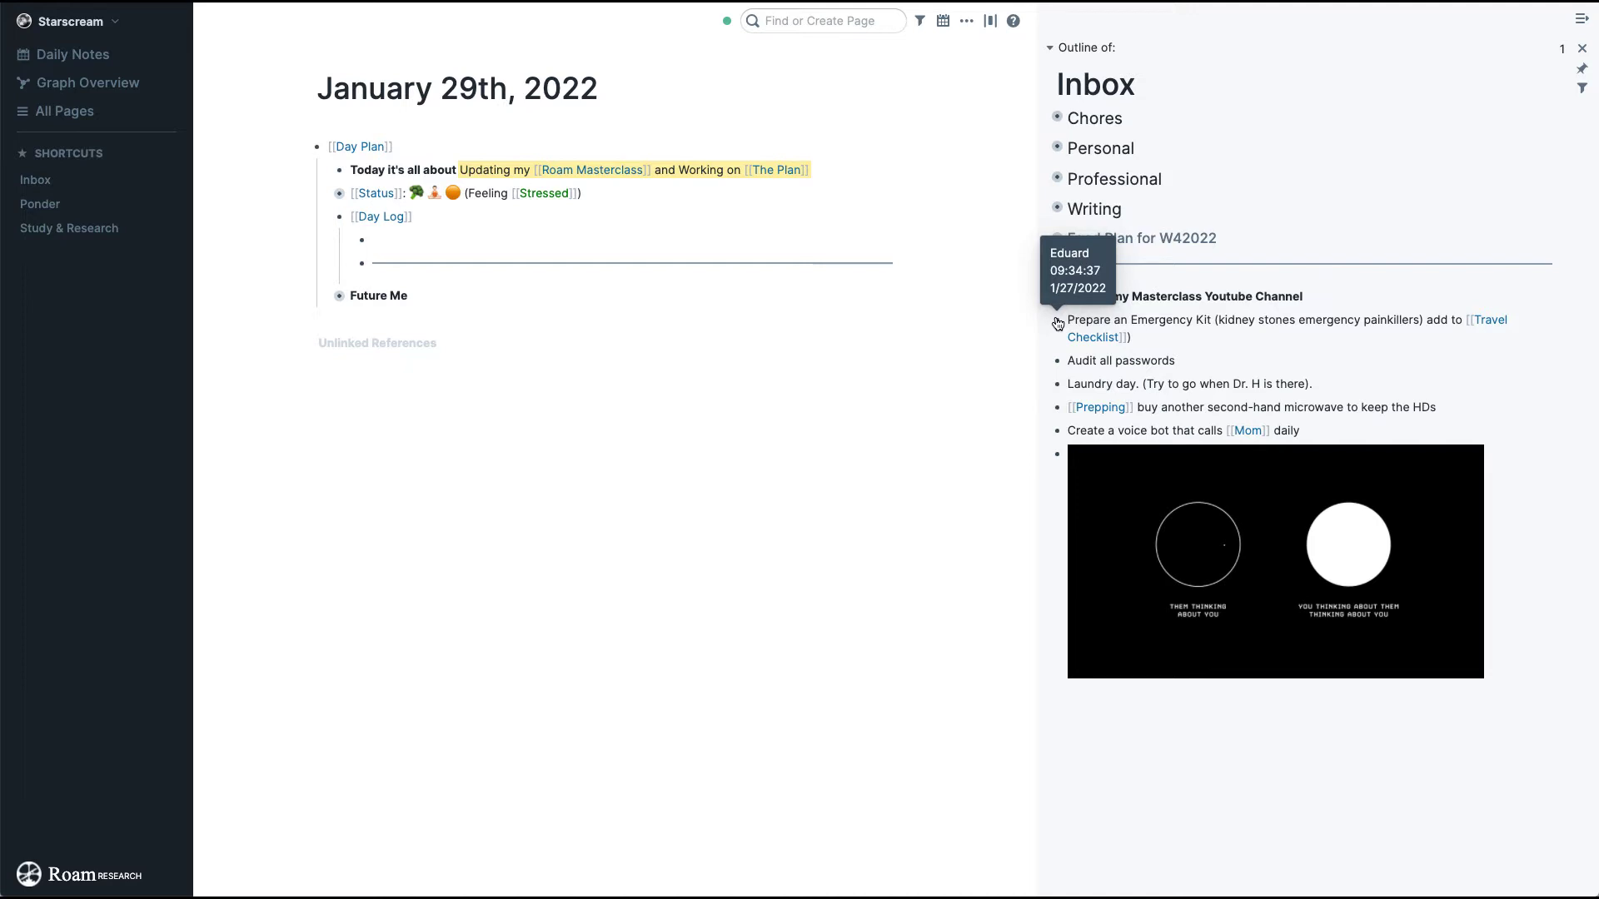
- File emergency kit and password tasks under Professional; laundry, microwave and voice bot under Personal
drag(1058, 324, 1087, 158)
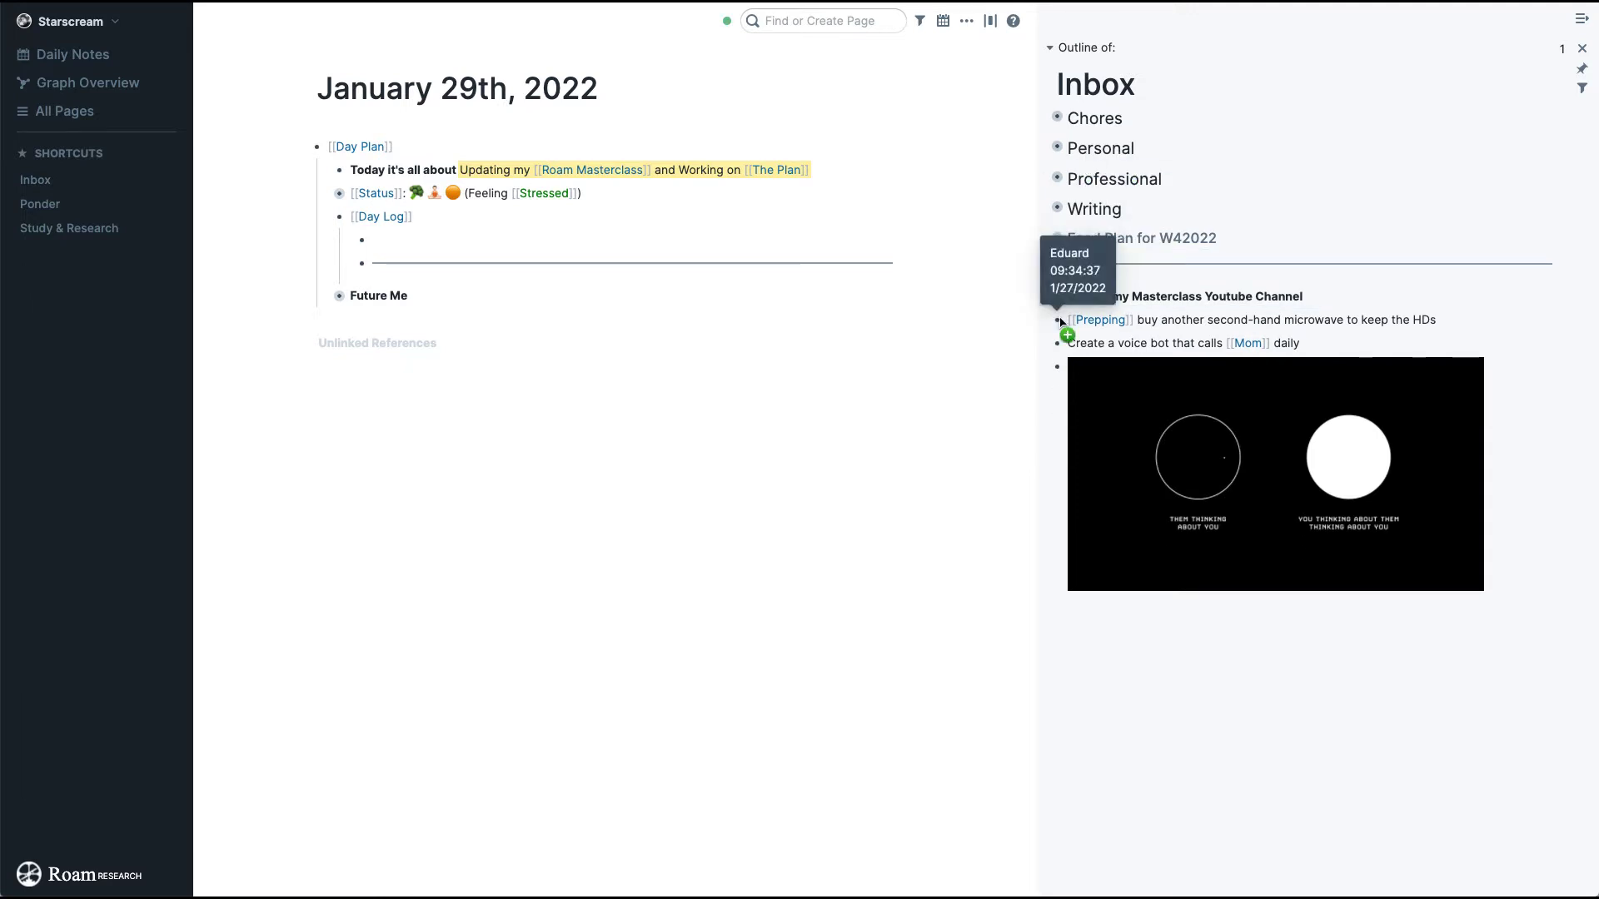
drag(1057, 324, 1091, 163)
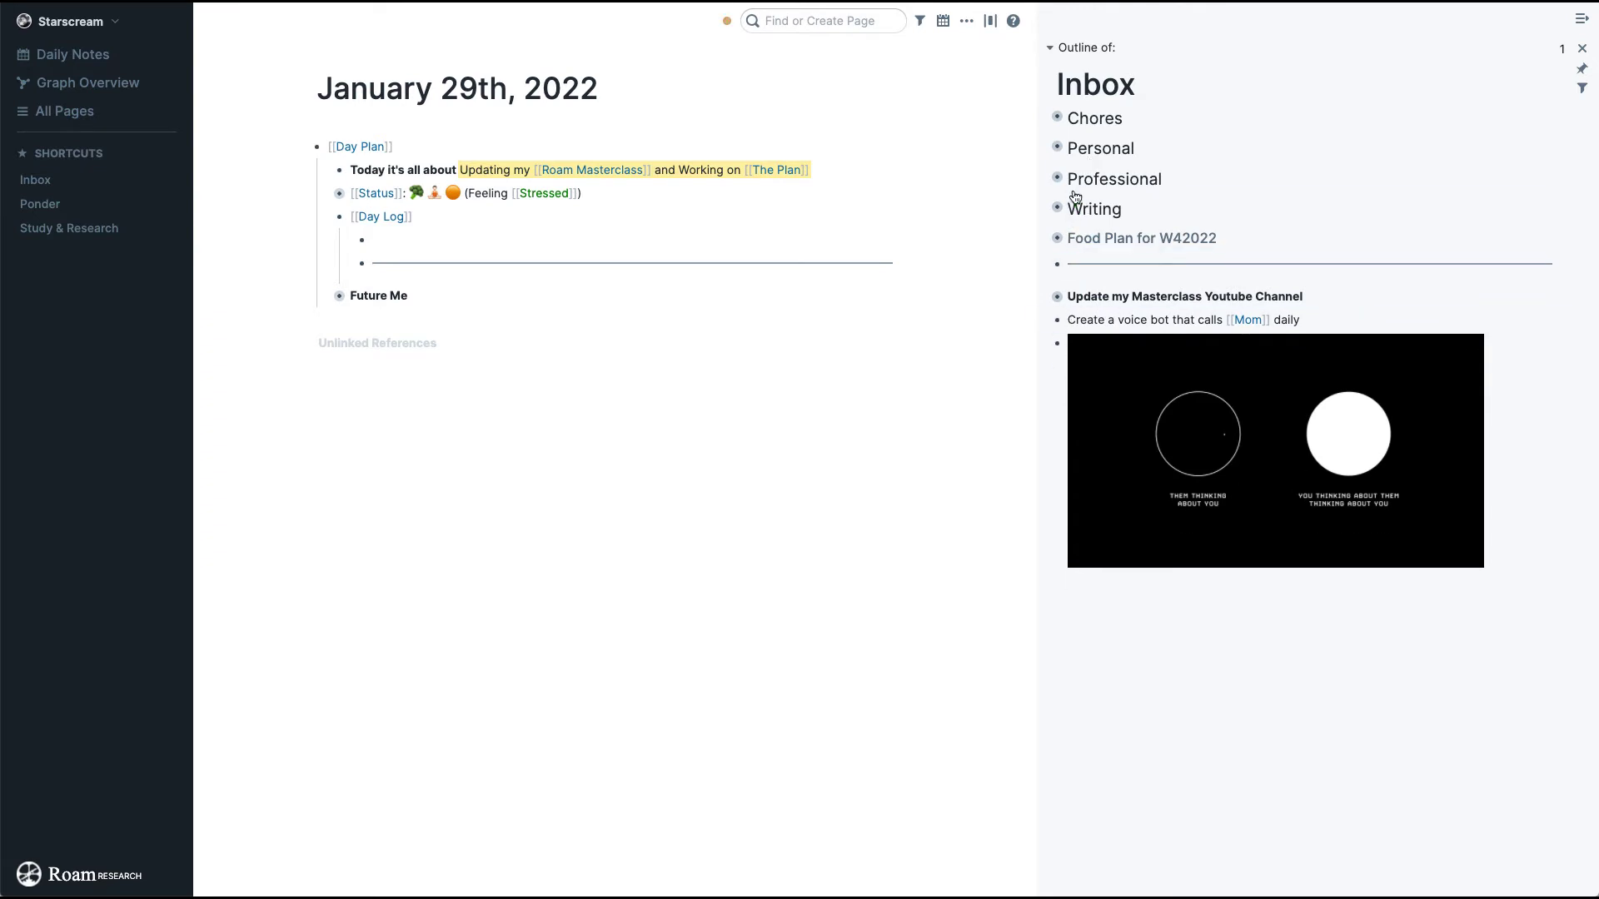
drag(1057, 320, 1077, 163)
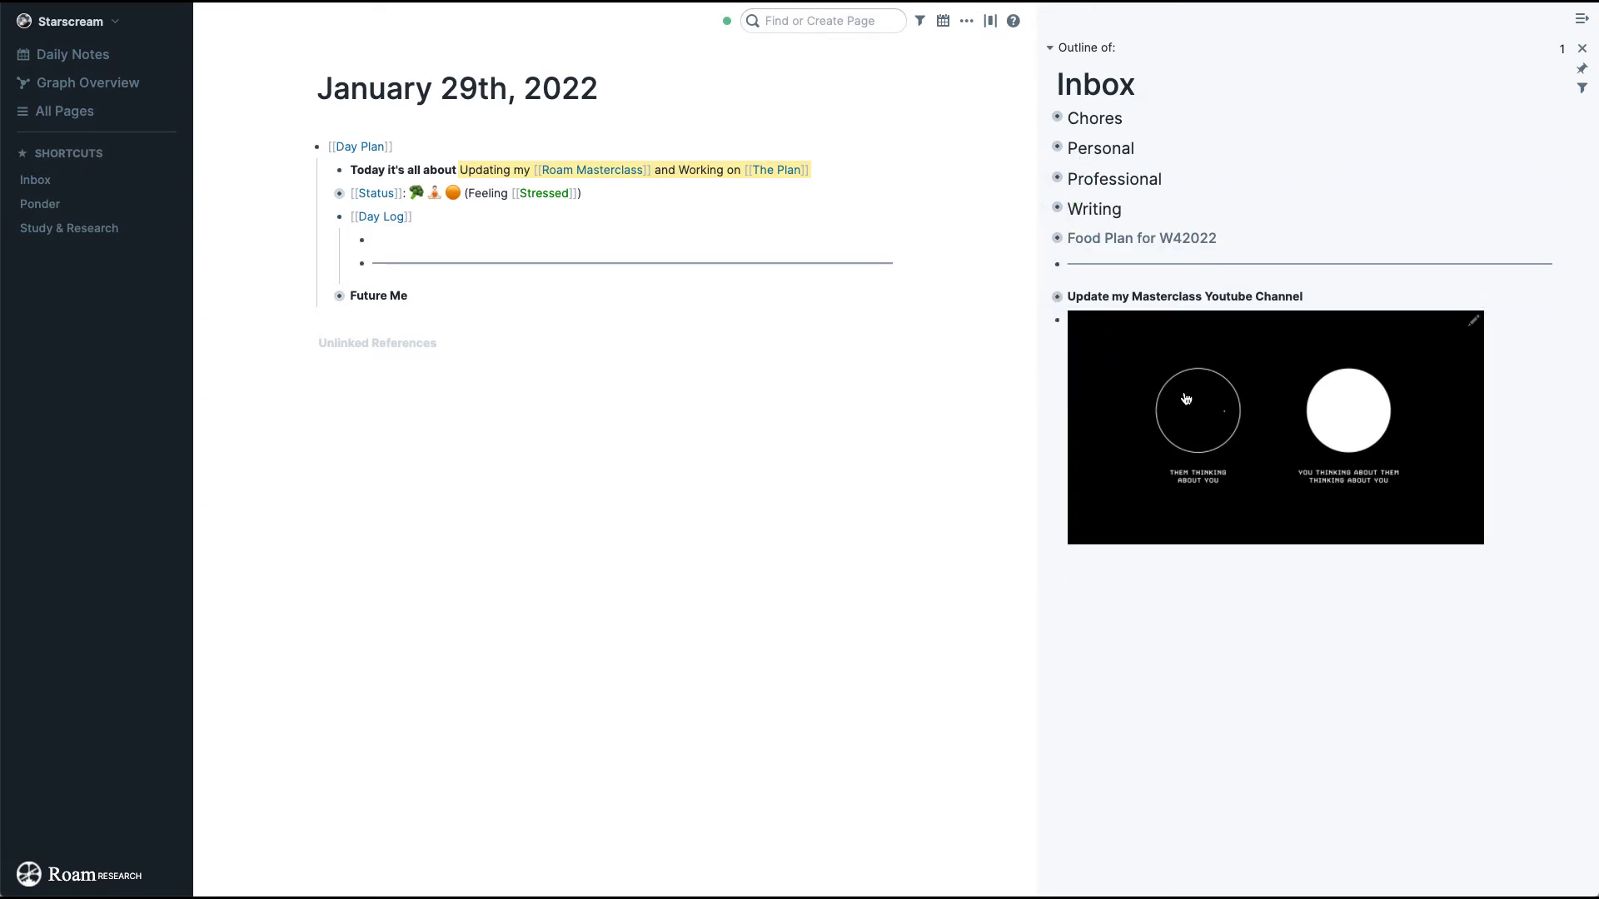
click(599, 233)
click(1408, 331)
- Run a block search for 'Fleet', dismiss it, and toggle the Masterclass task's checklist
key(ctrl+shift+9)
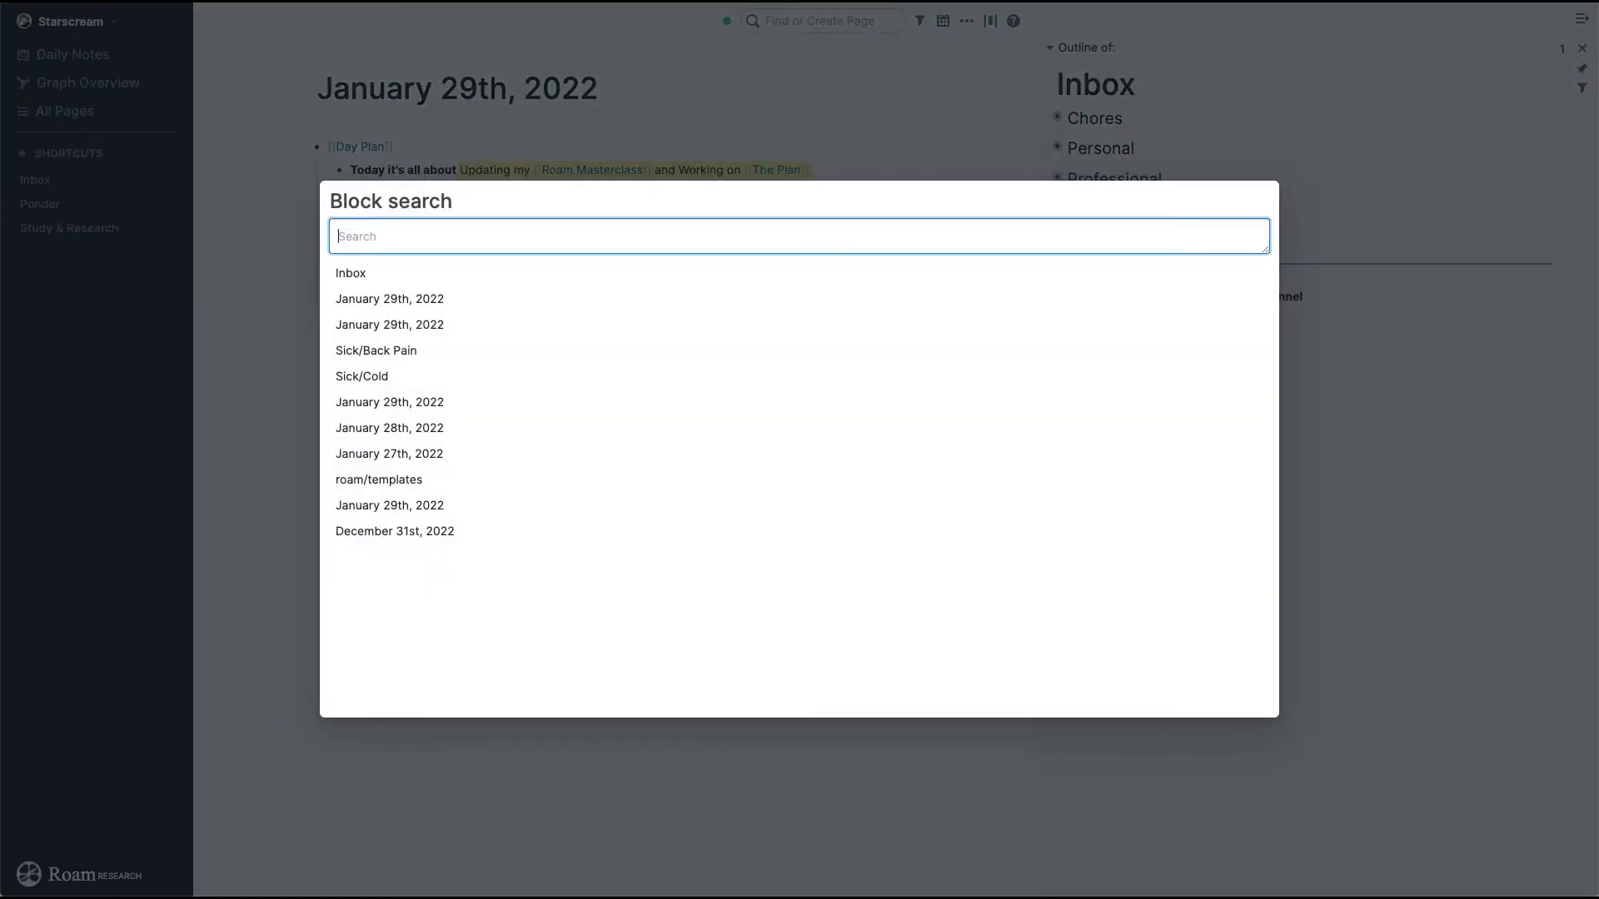
text(Fleet)
key(ctrl+a)
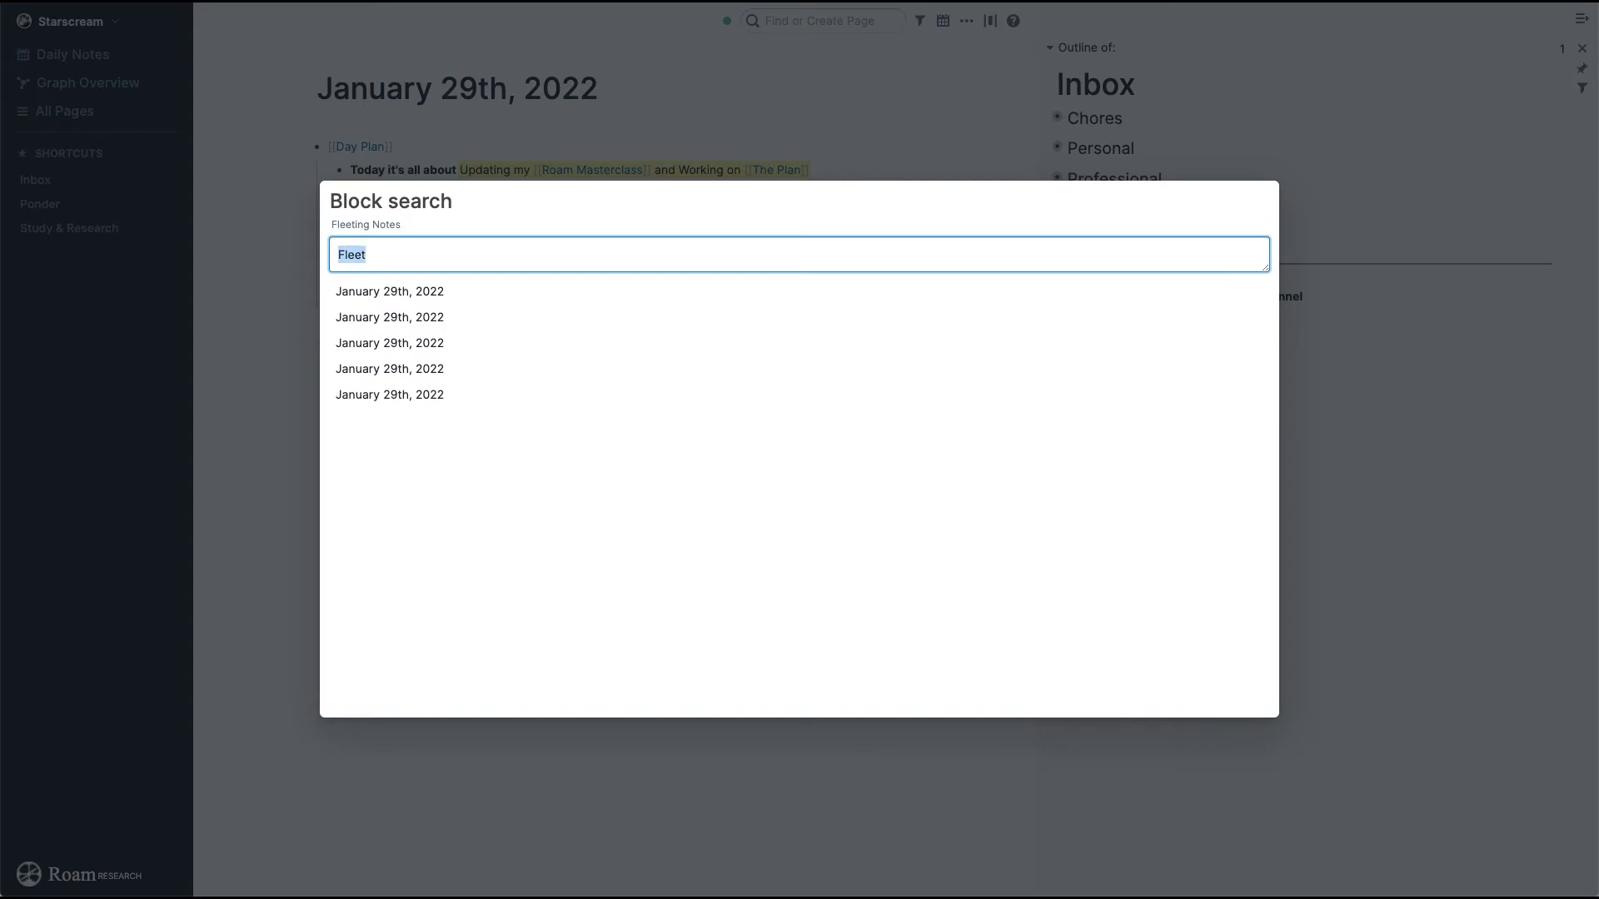
key(Escape)
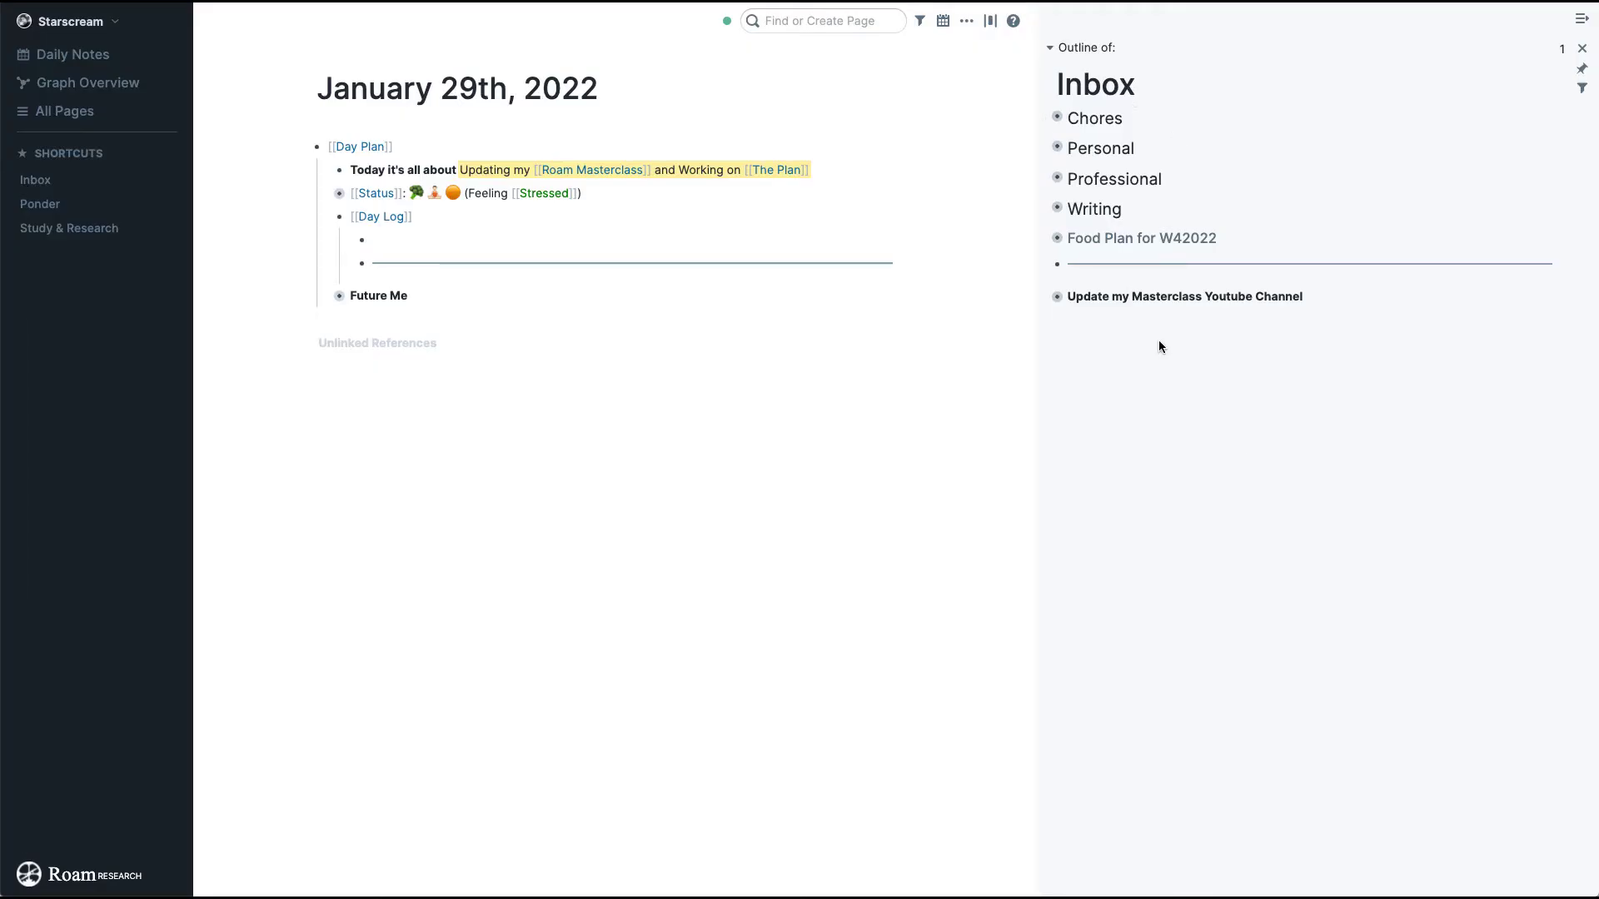
click(1049, 300)
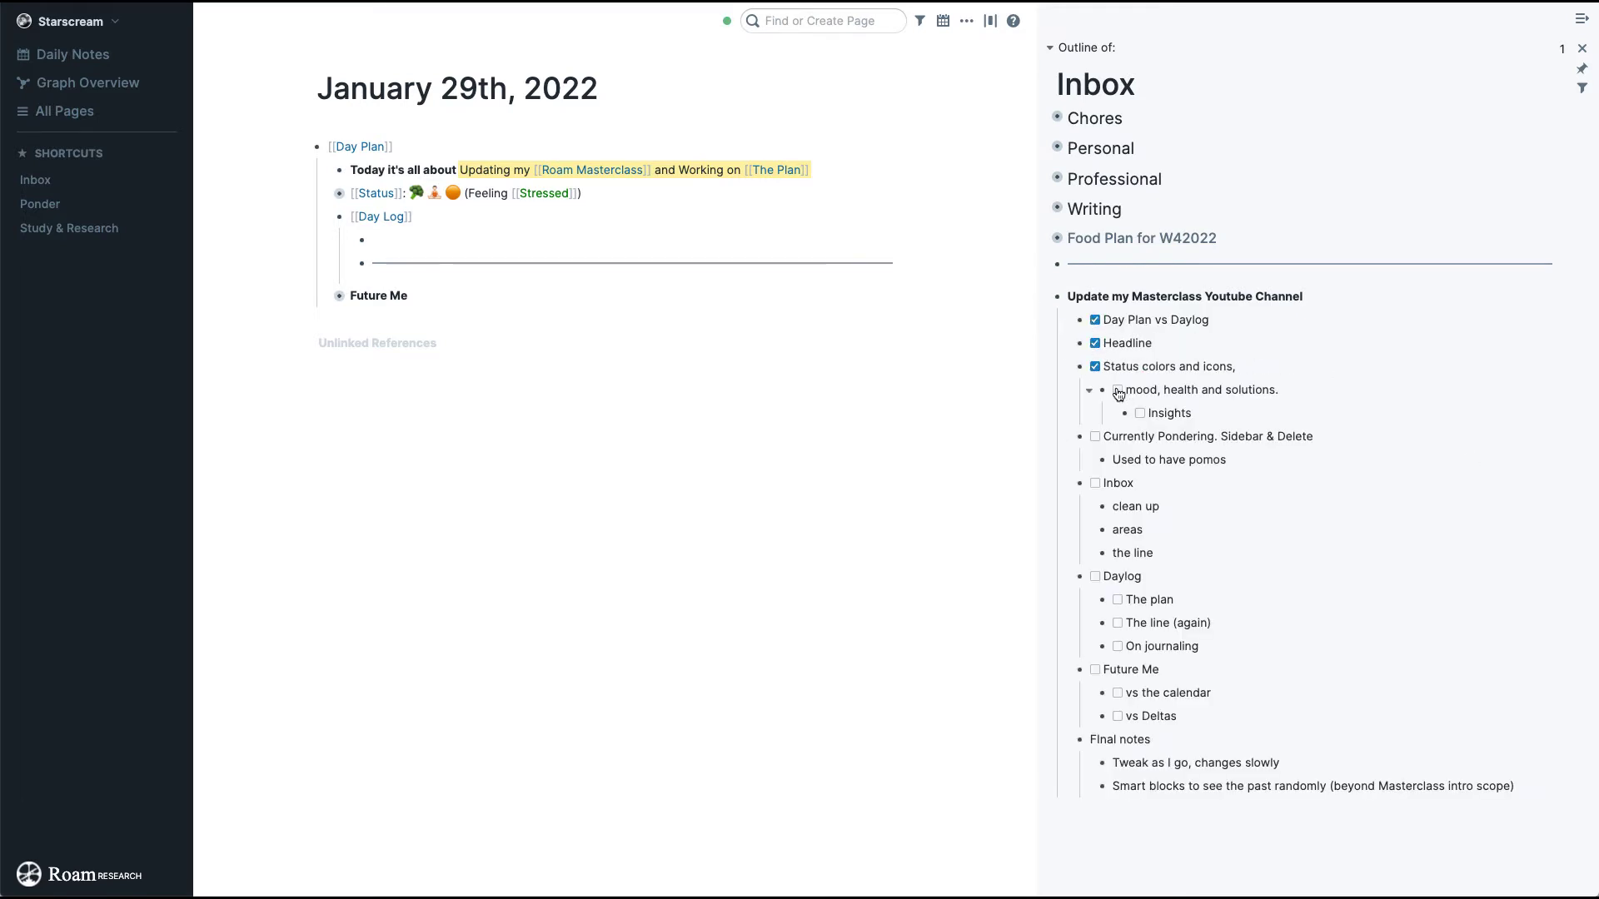
click(1046, 296)
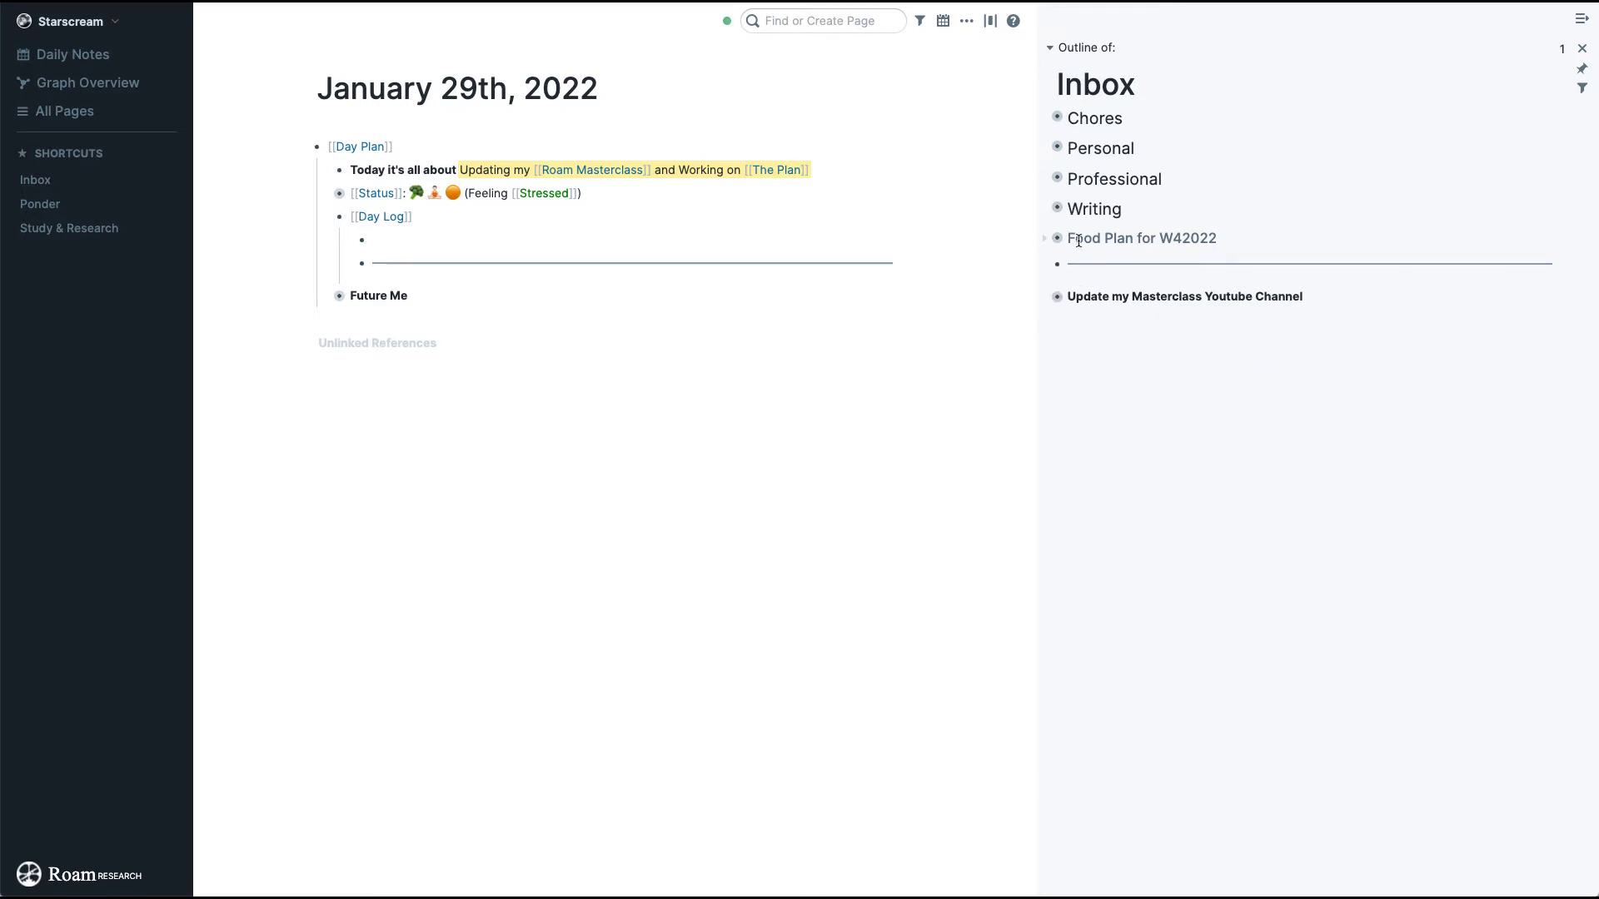
- Drag the Utah restaurants item from Chores under the Masterclass task, then return to the daily note
click(1058, 116)
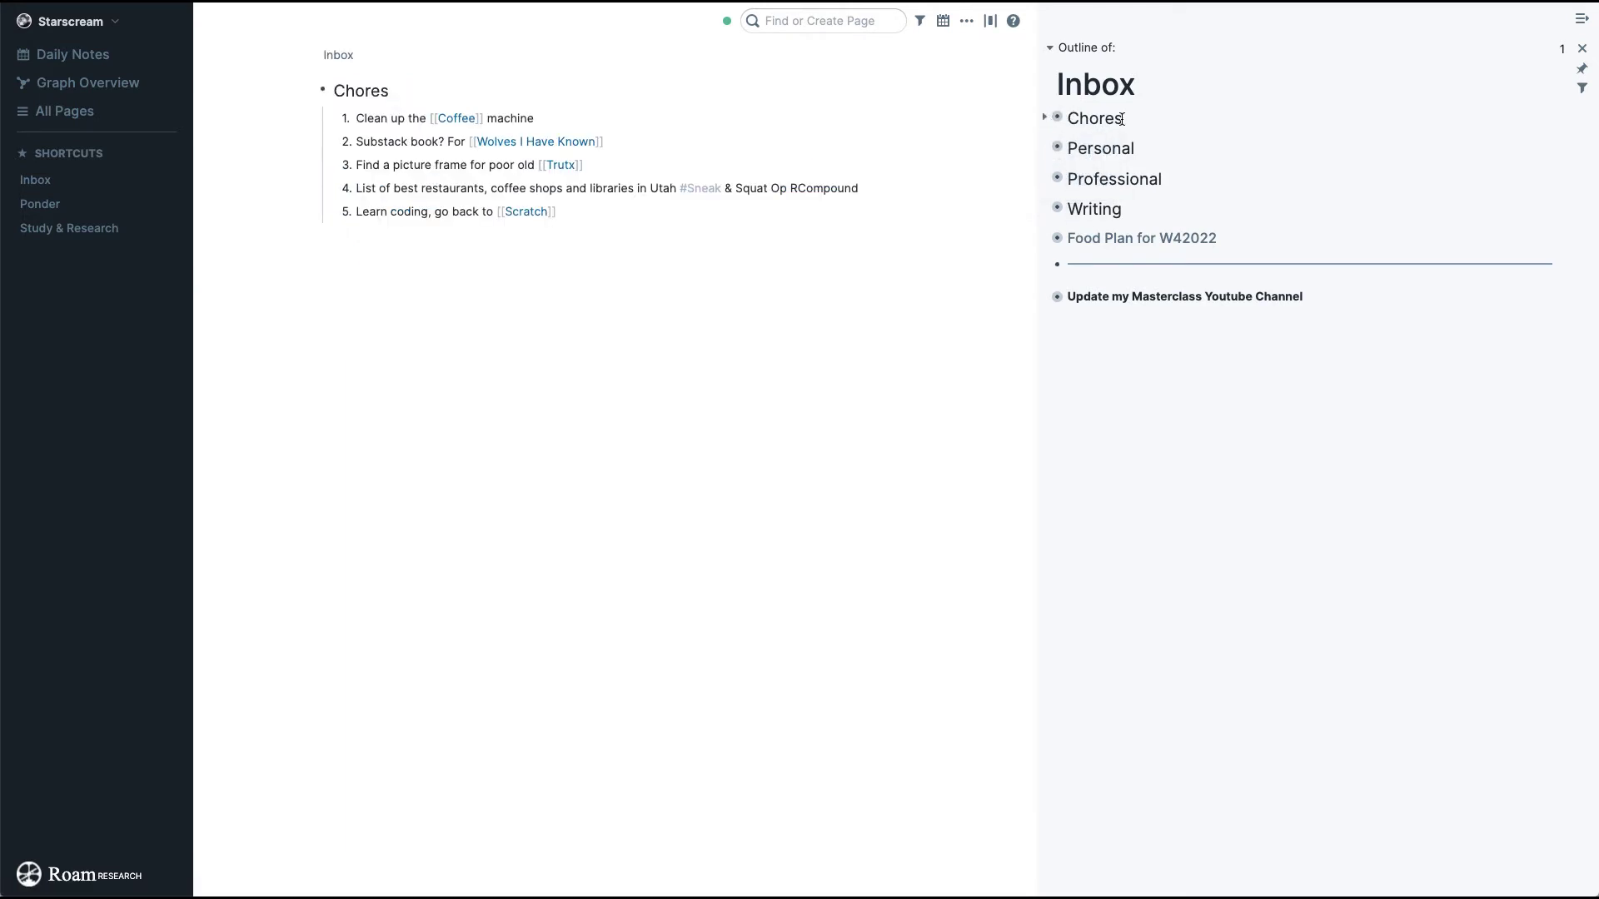
drag(347, 188, 1063, 309)
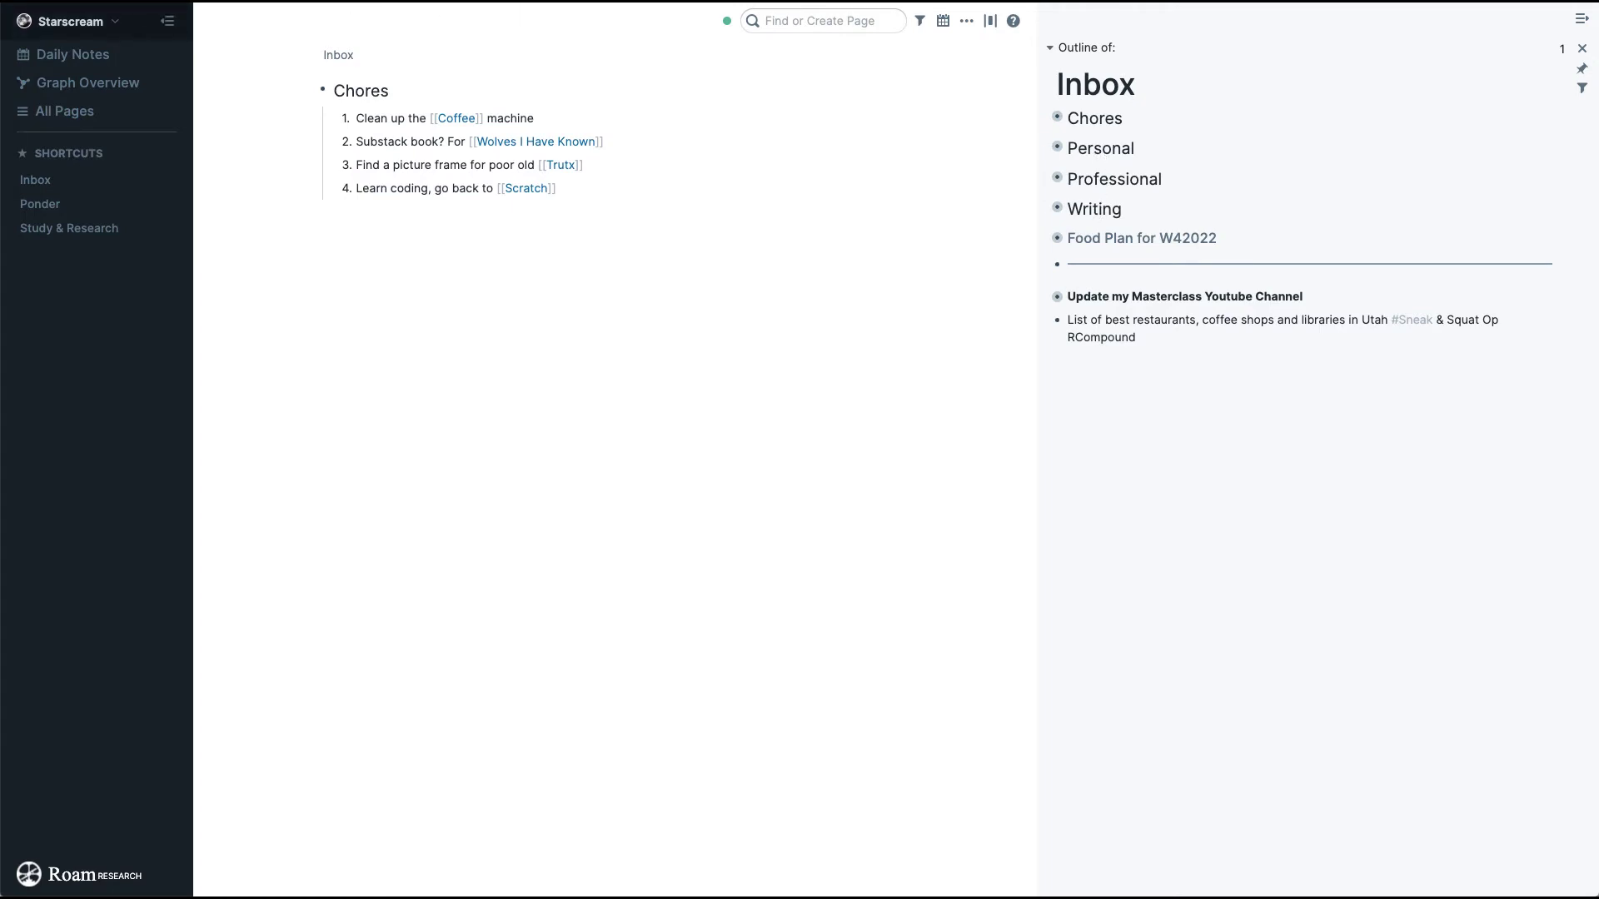
key(alt+shift+d)
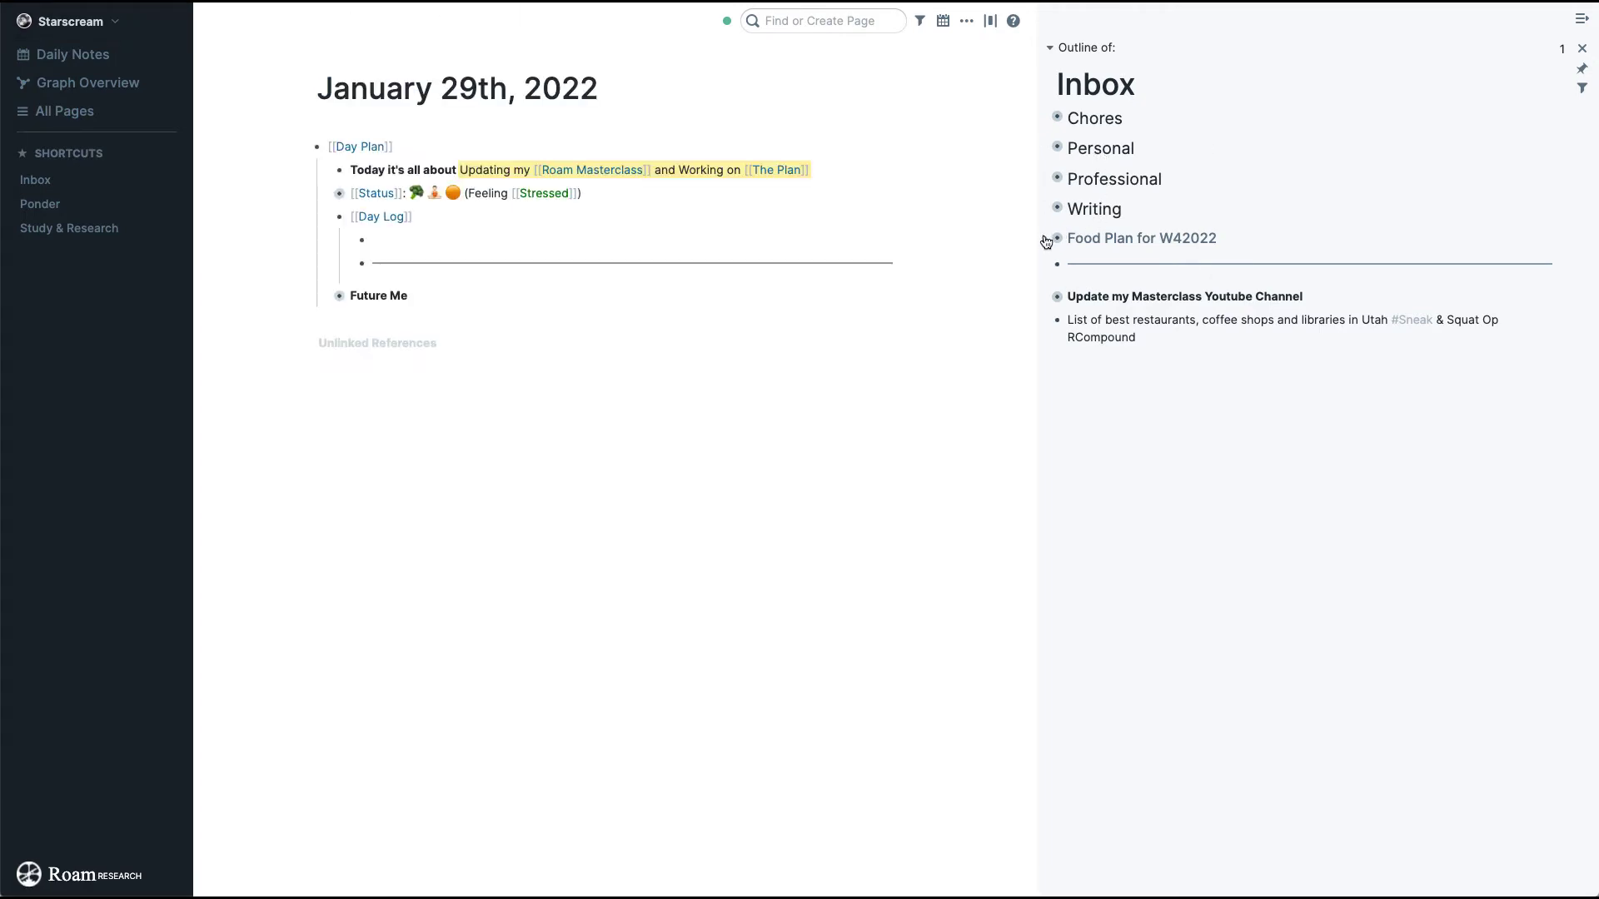
- Open the Food Plan for W42022 and insert 'first mess' into the Immune soup parentheses
click(1057, 239)
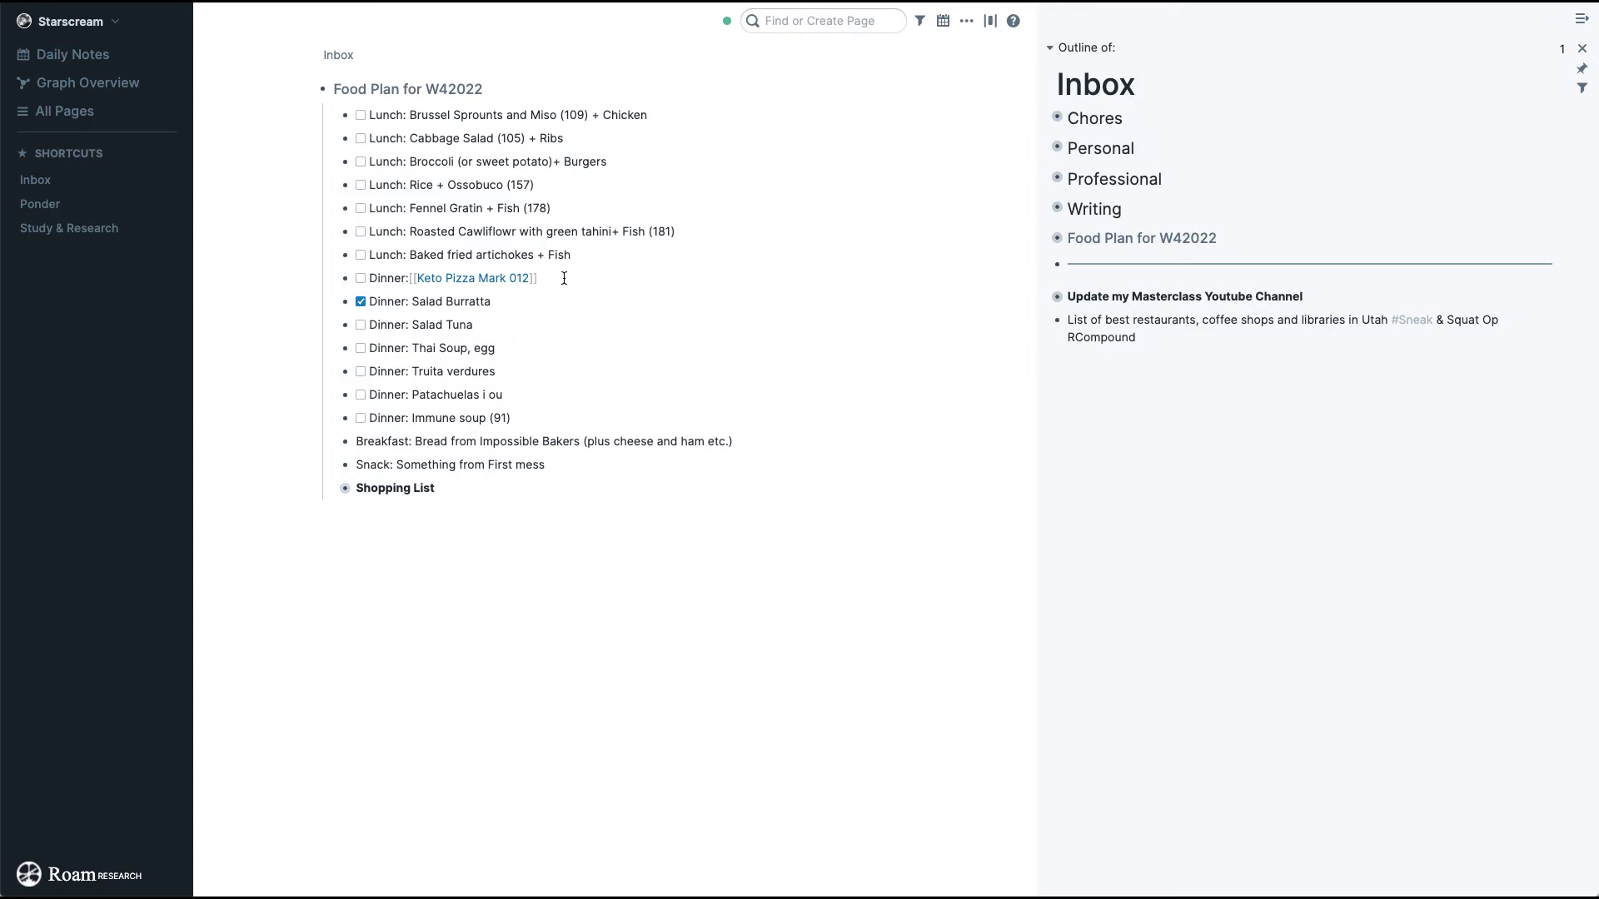
click(500, 330)
click(593, 391)
click(493, 326)
click(537, 420)
drag(568, 419, 545, 420)
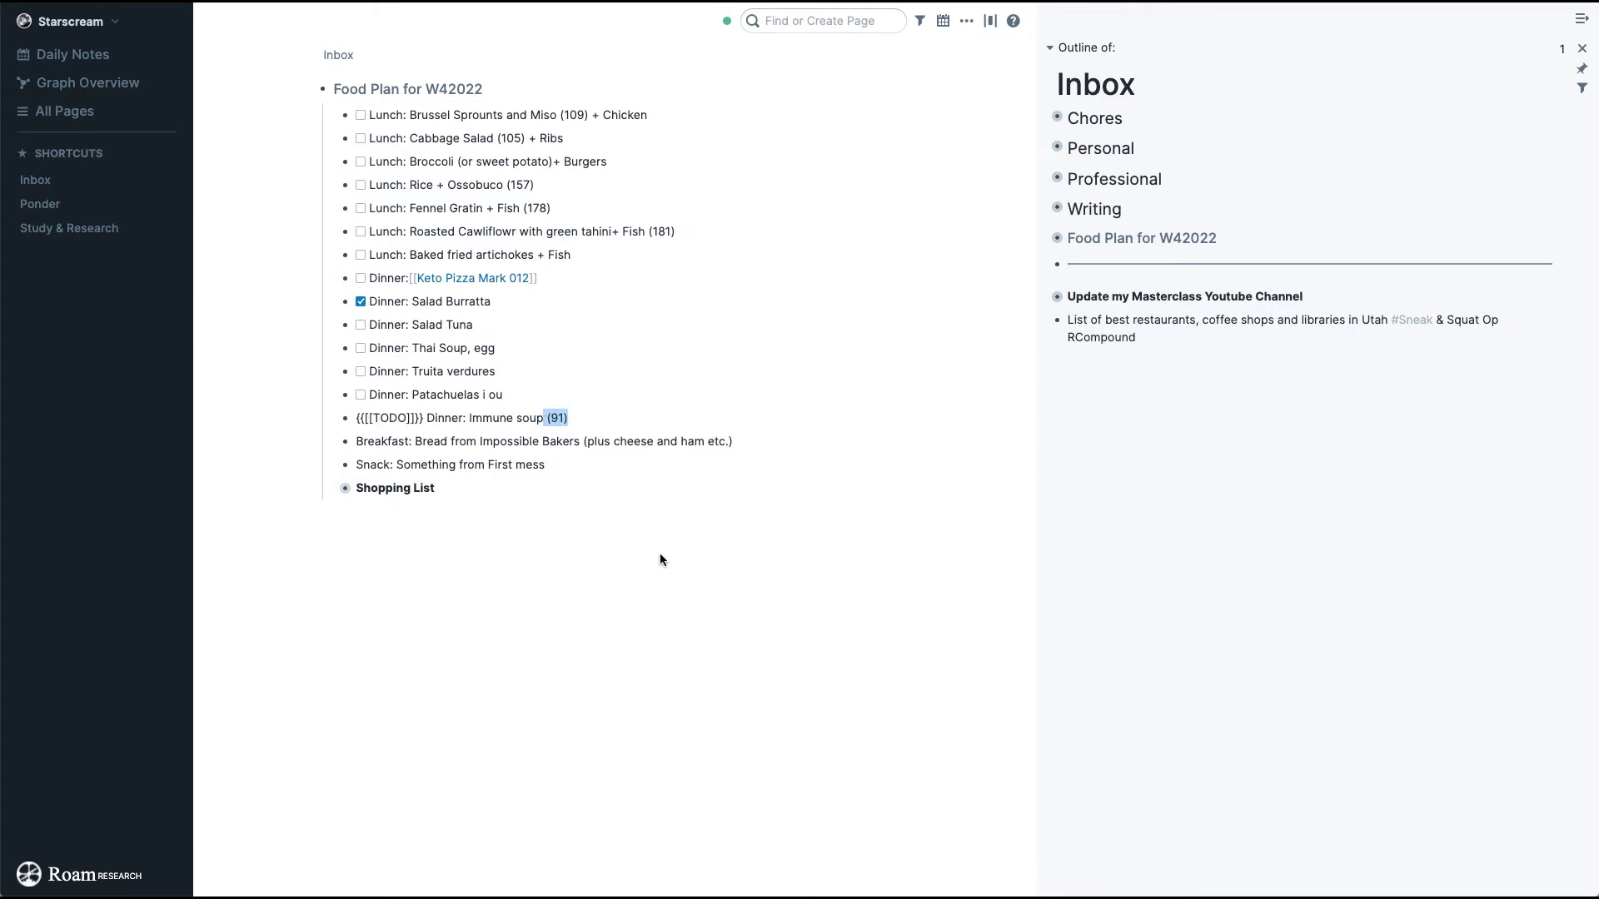
click(553, 419)
text(first mess)
click(824, 681)
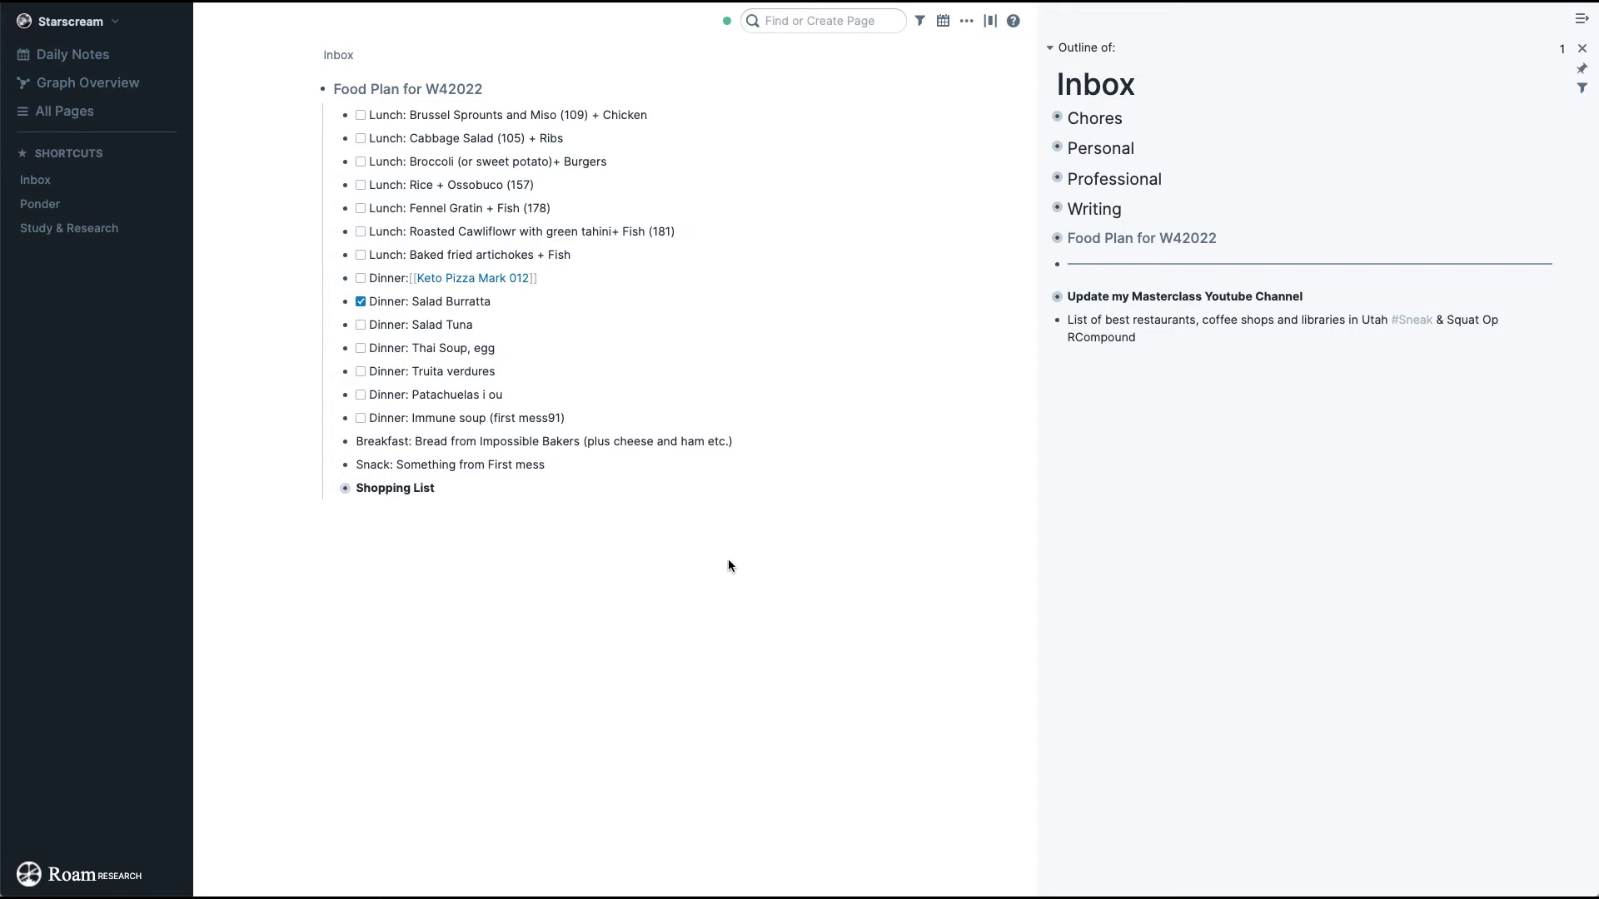
- Toggle the Shopping List, search pages for 'Food', and select W4 in the week label
click(332, 491)
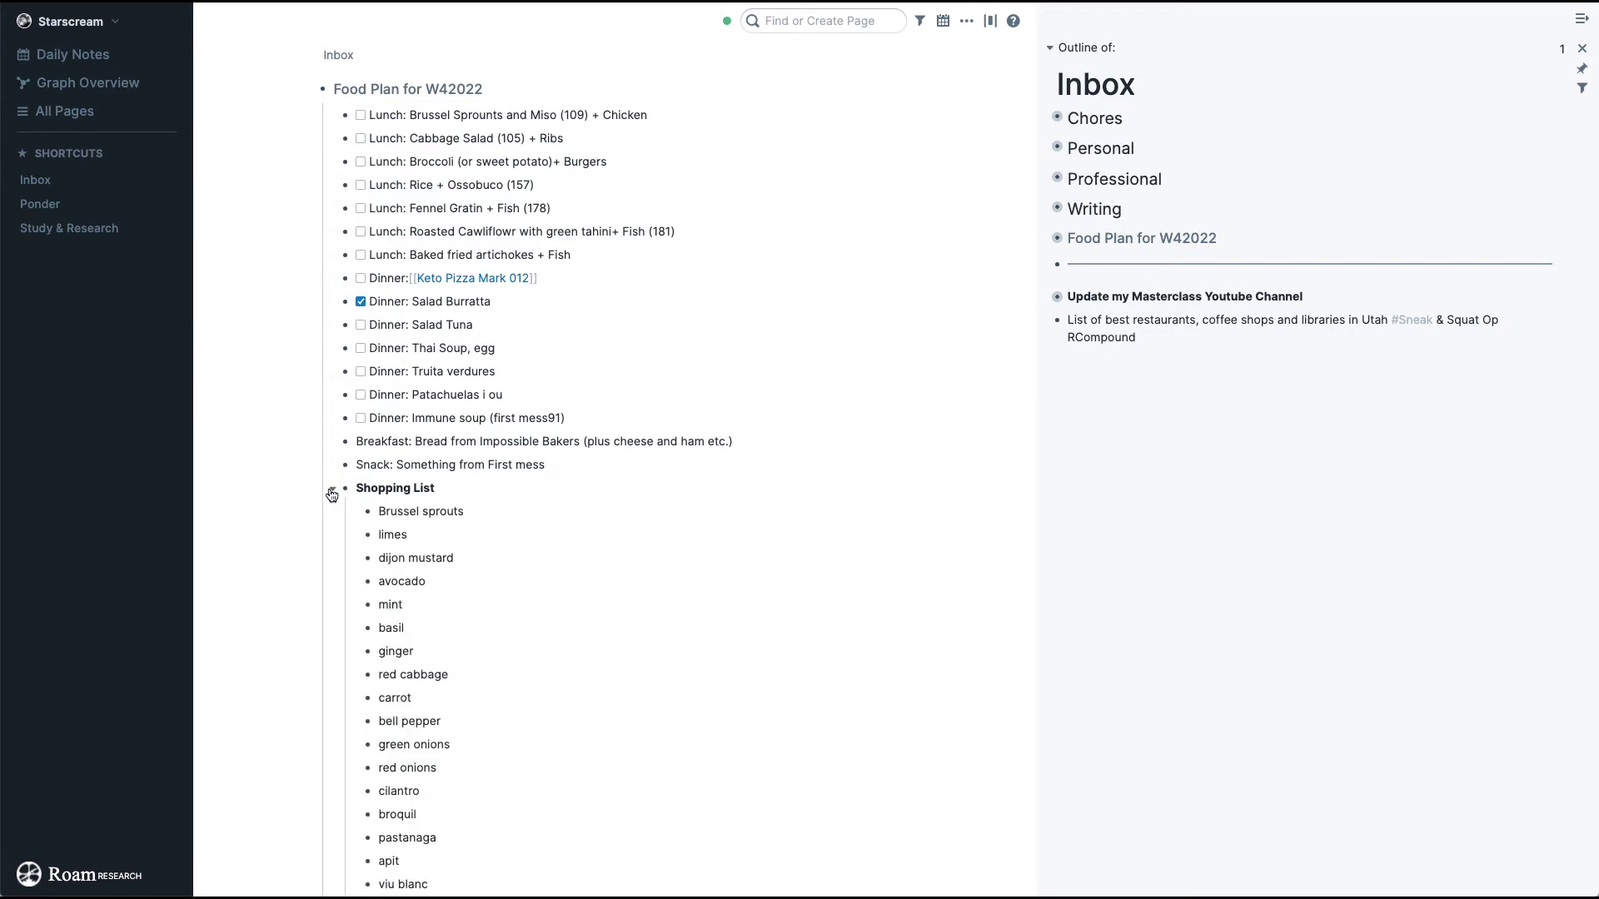
click(331, 493)
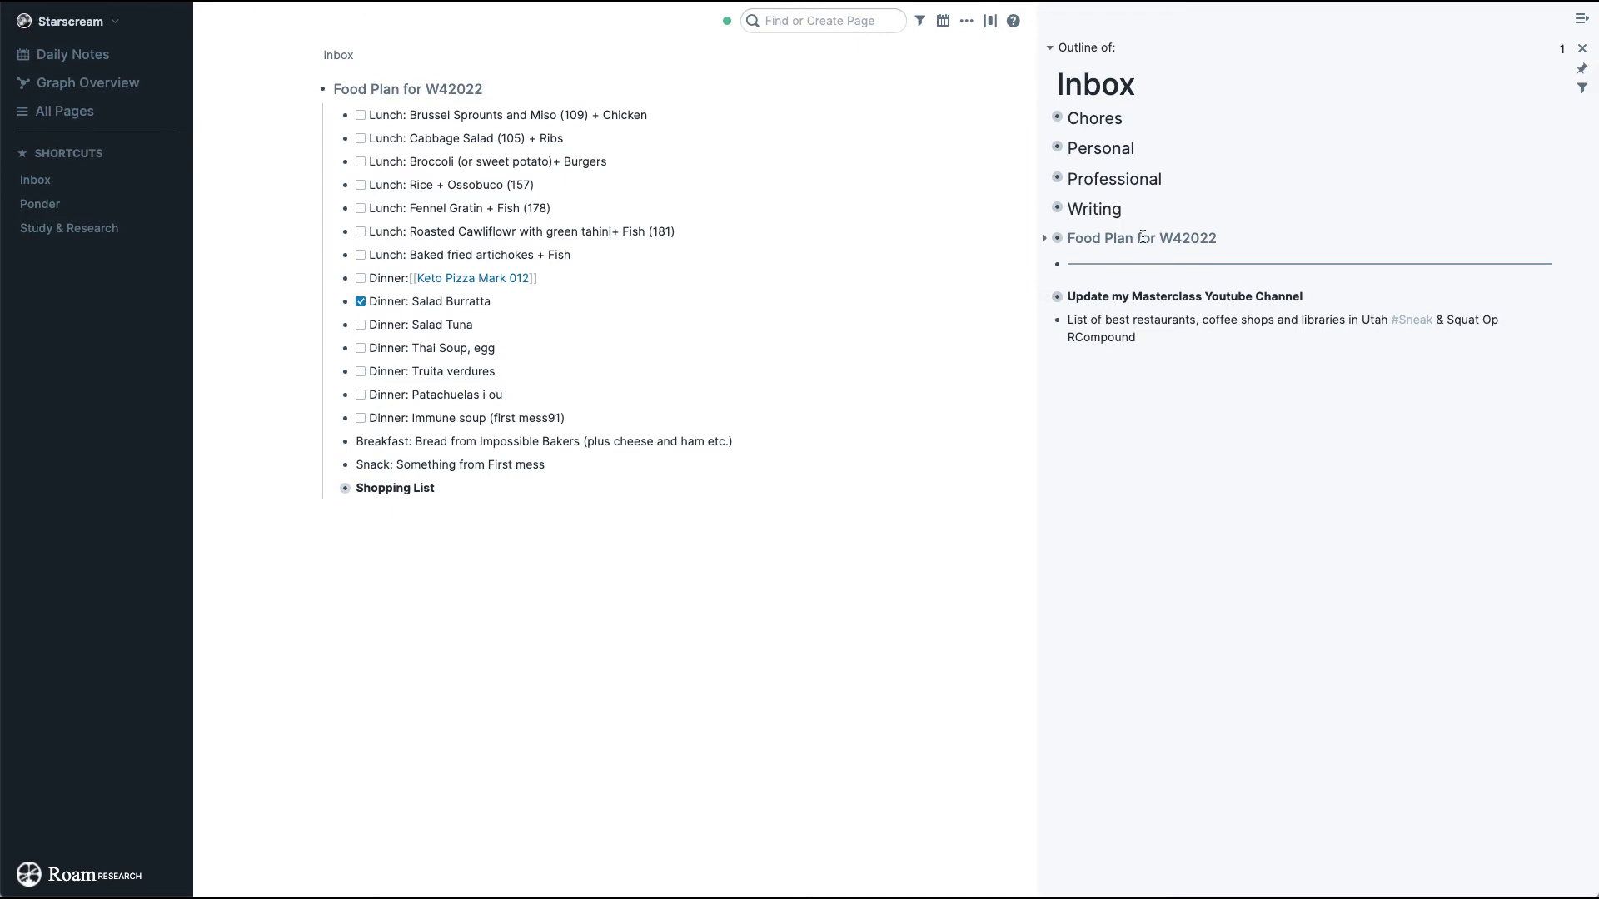
key(ctrl+u)
text(Food)
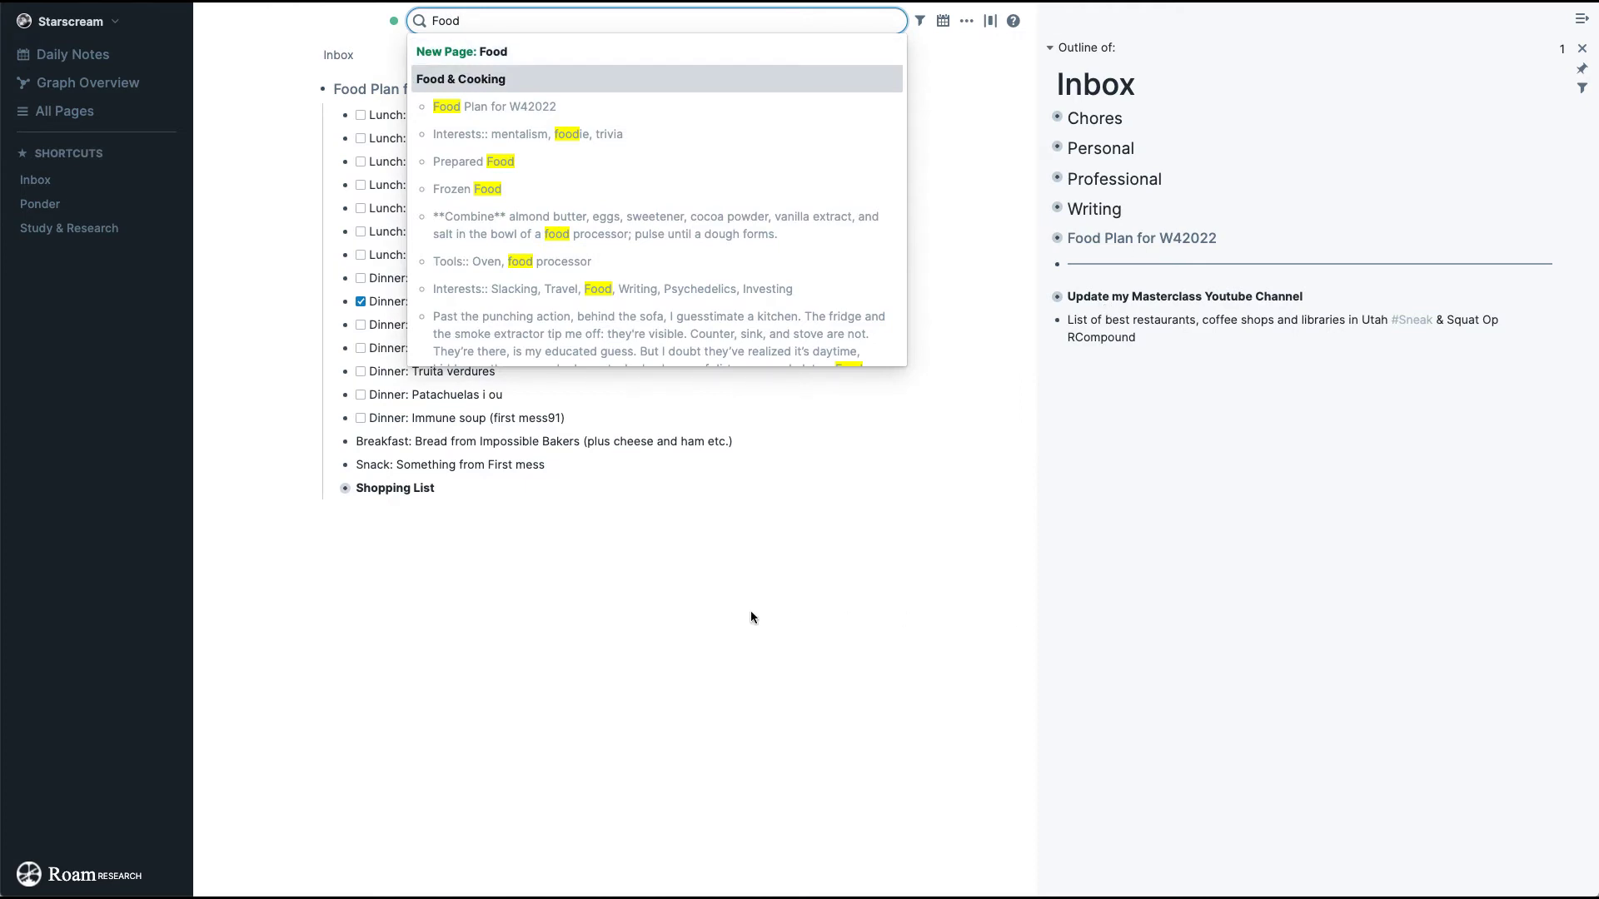
key(Escape)
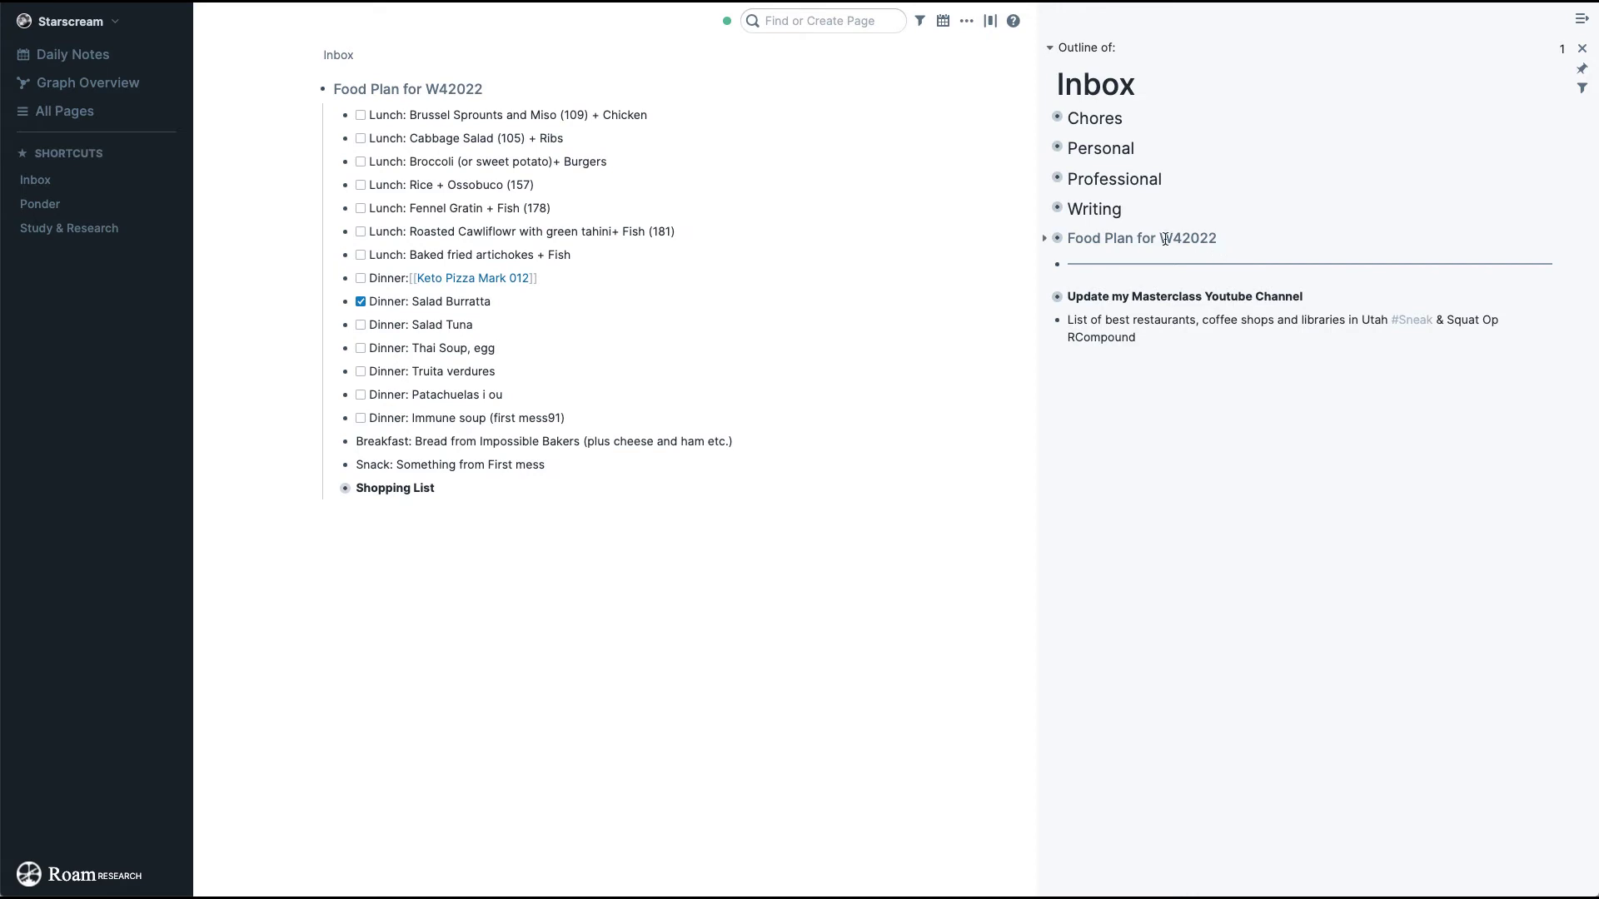
drag(1160, 239, 1180, 239)
key(alt+shift+d)
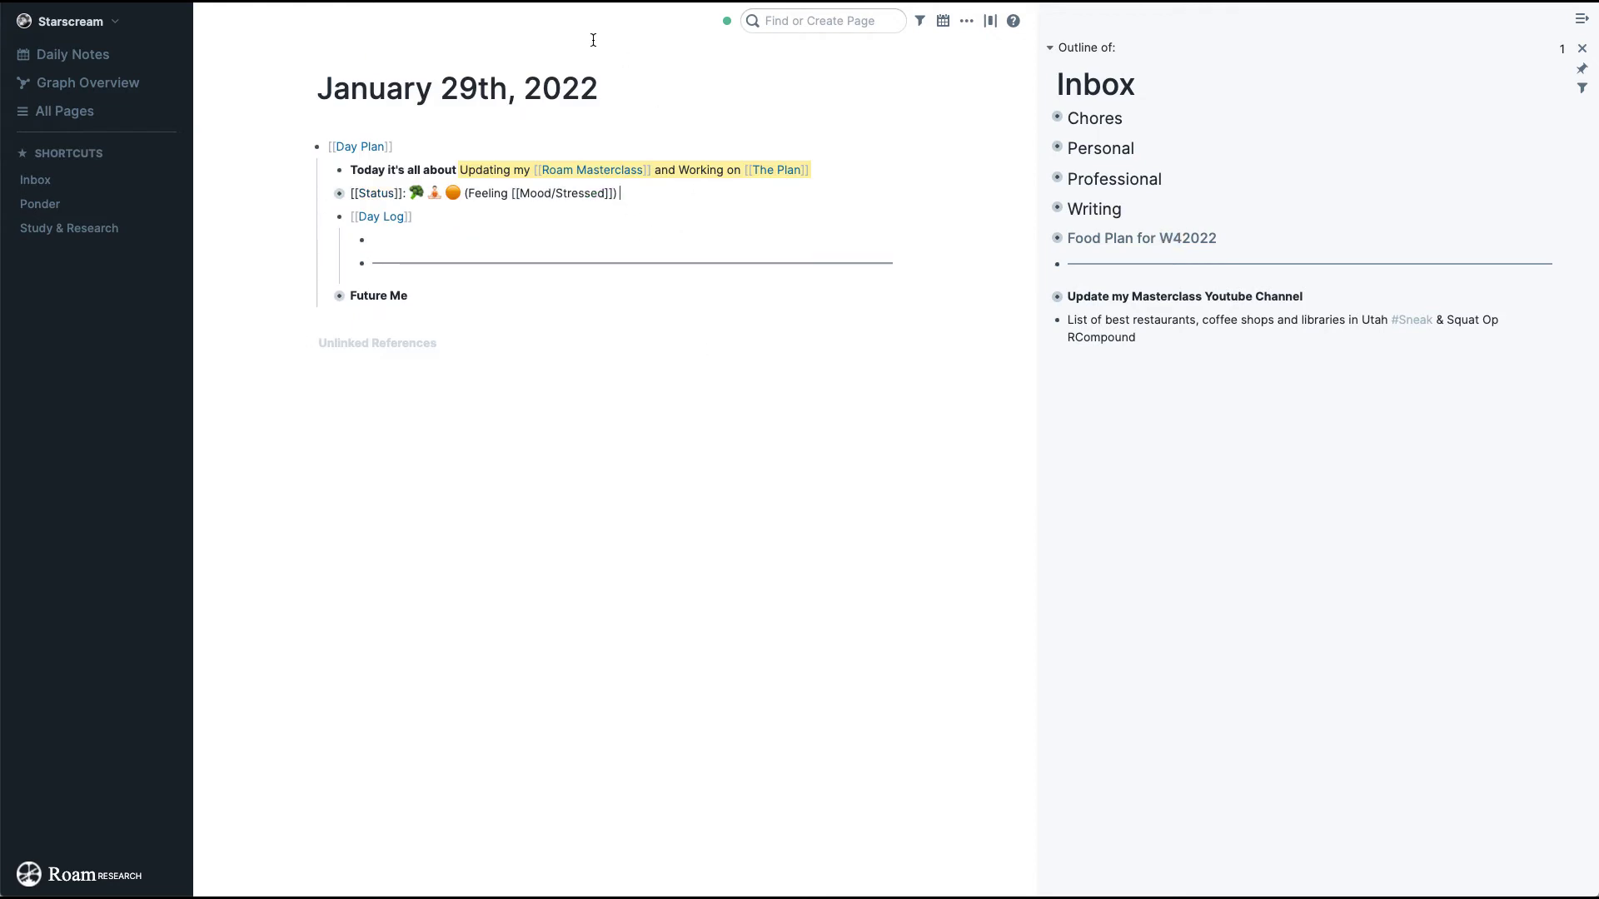
key(Return)
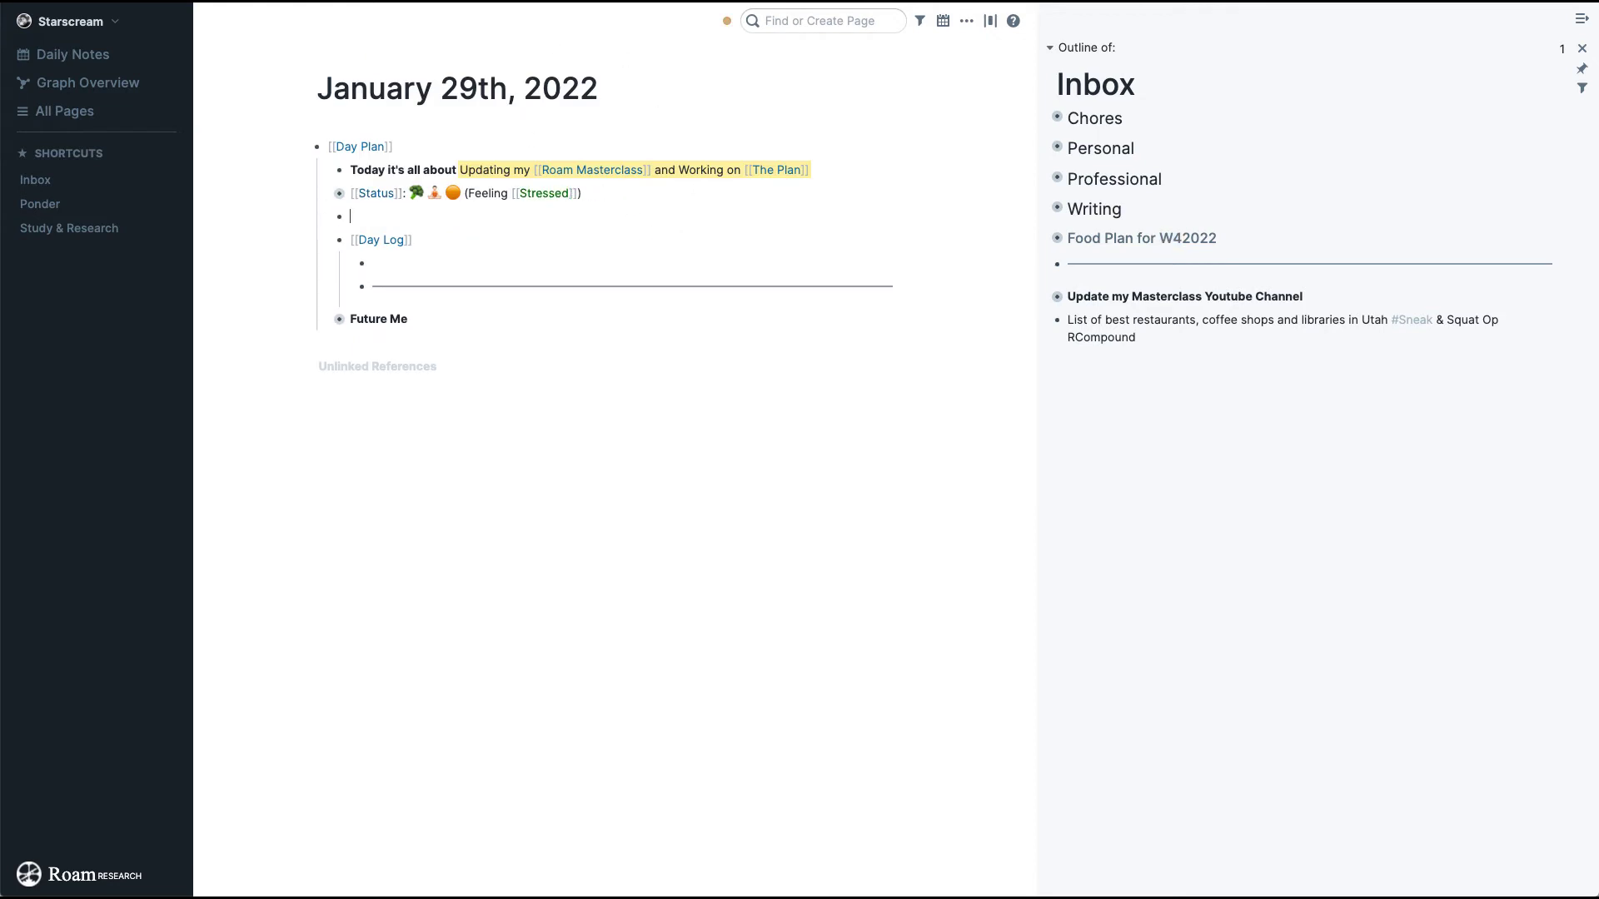
text(/pomo)
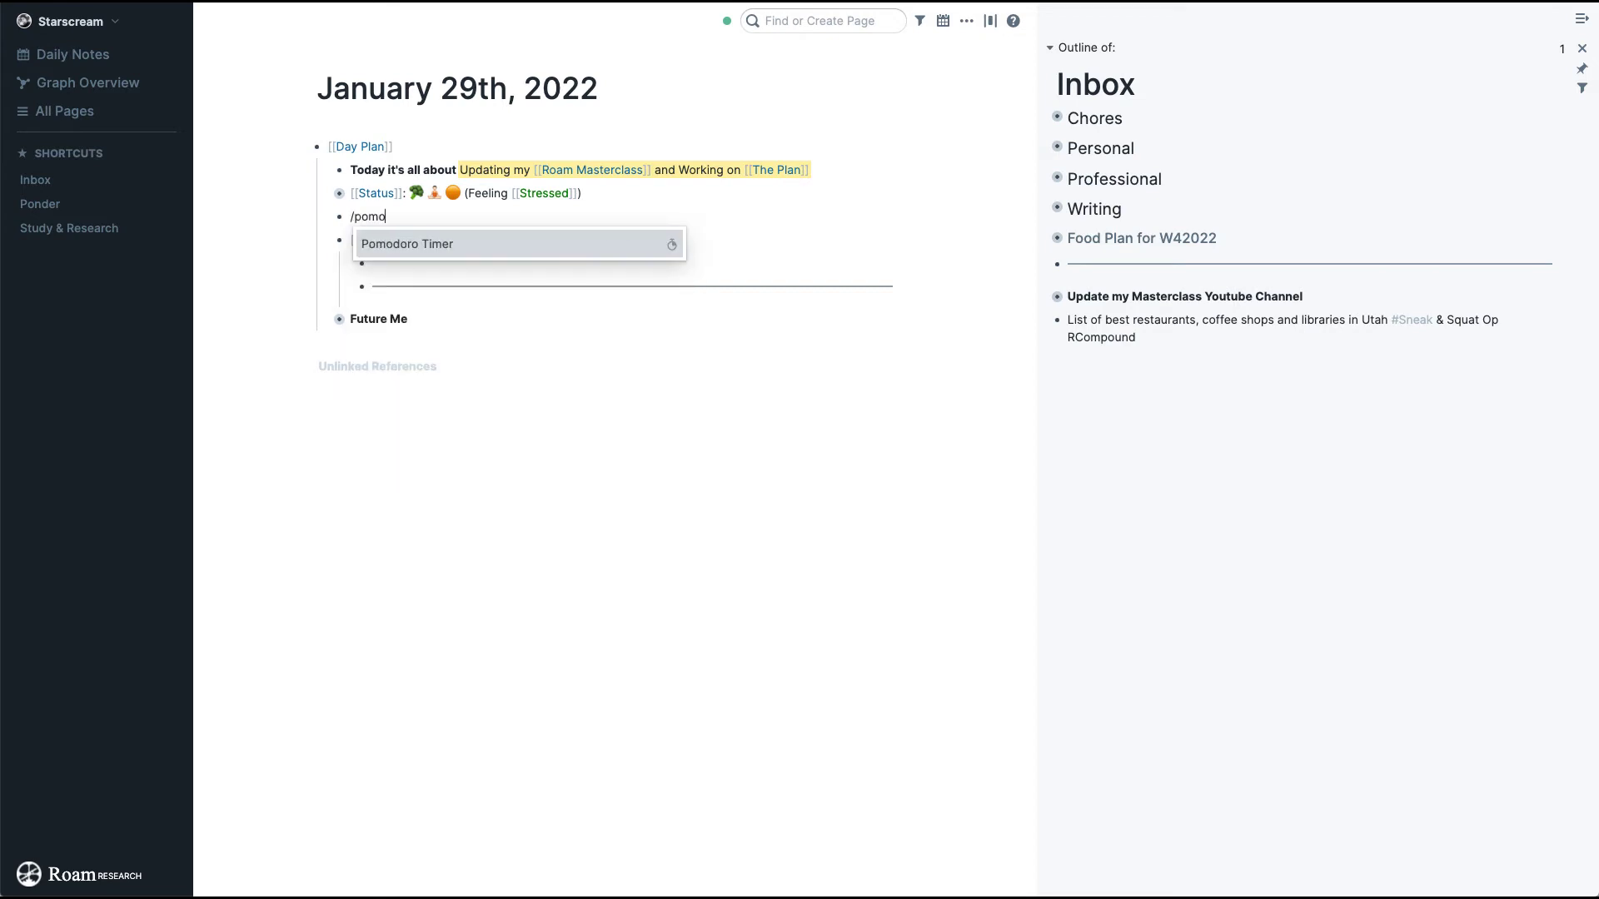
key(Return)
text(Meditation)
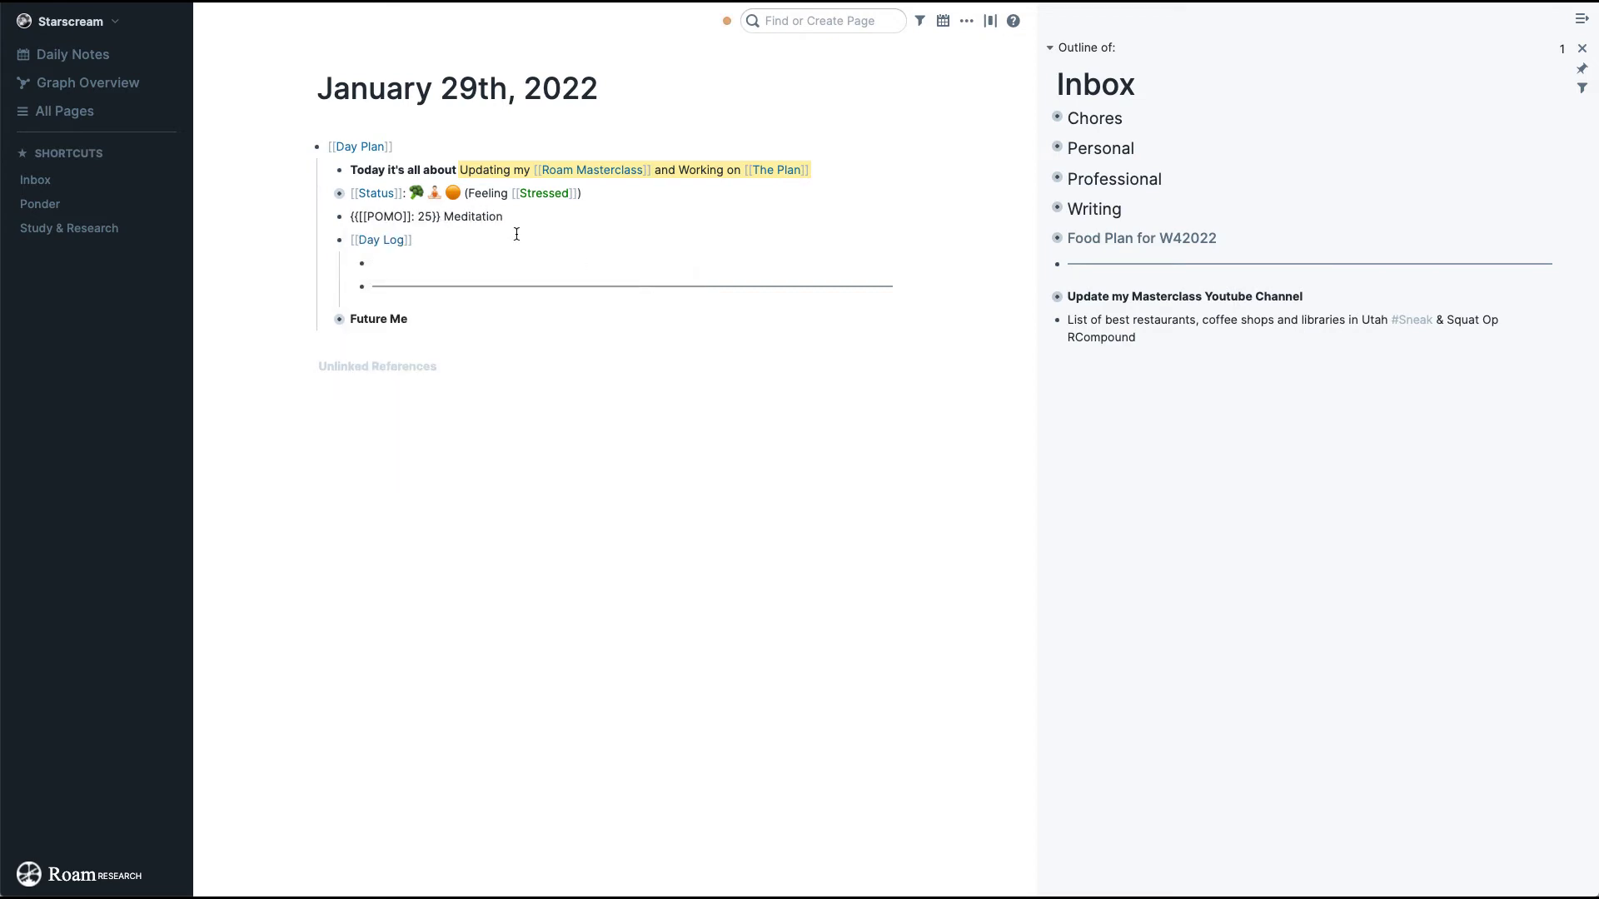
click(425, 215)
key(BackSpace)
text(1)
click(571, 472)
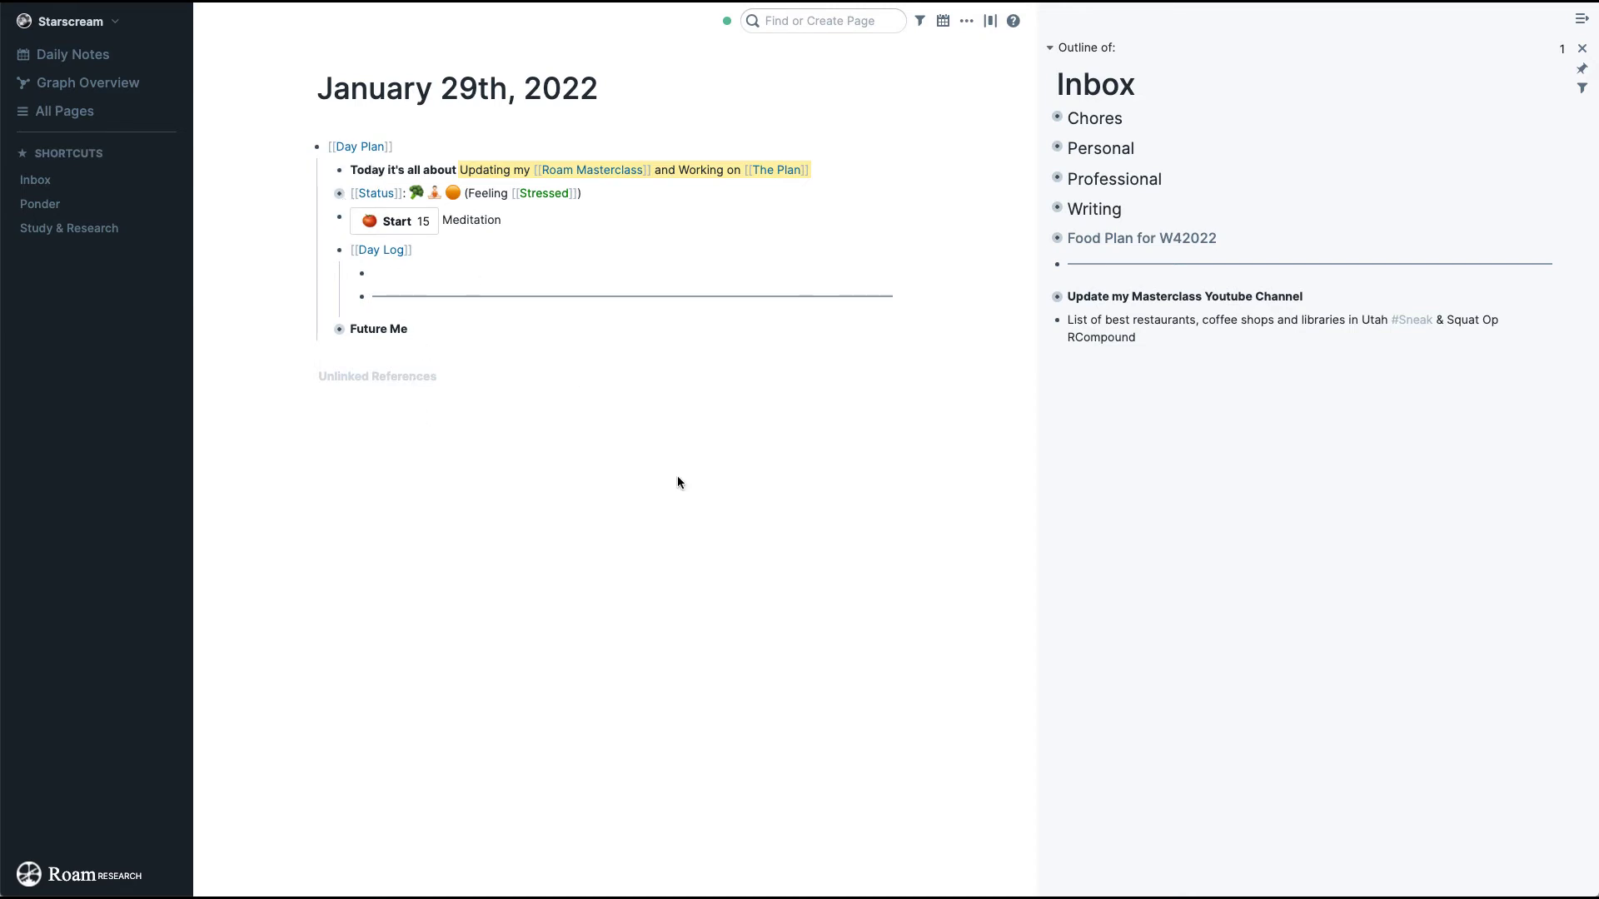
click(511, 218)
key(ctrl+a)
key(BackSpace)
key(BackSpace)
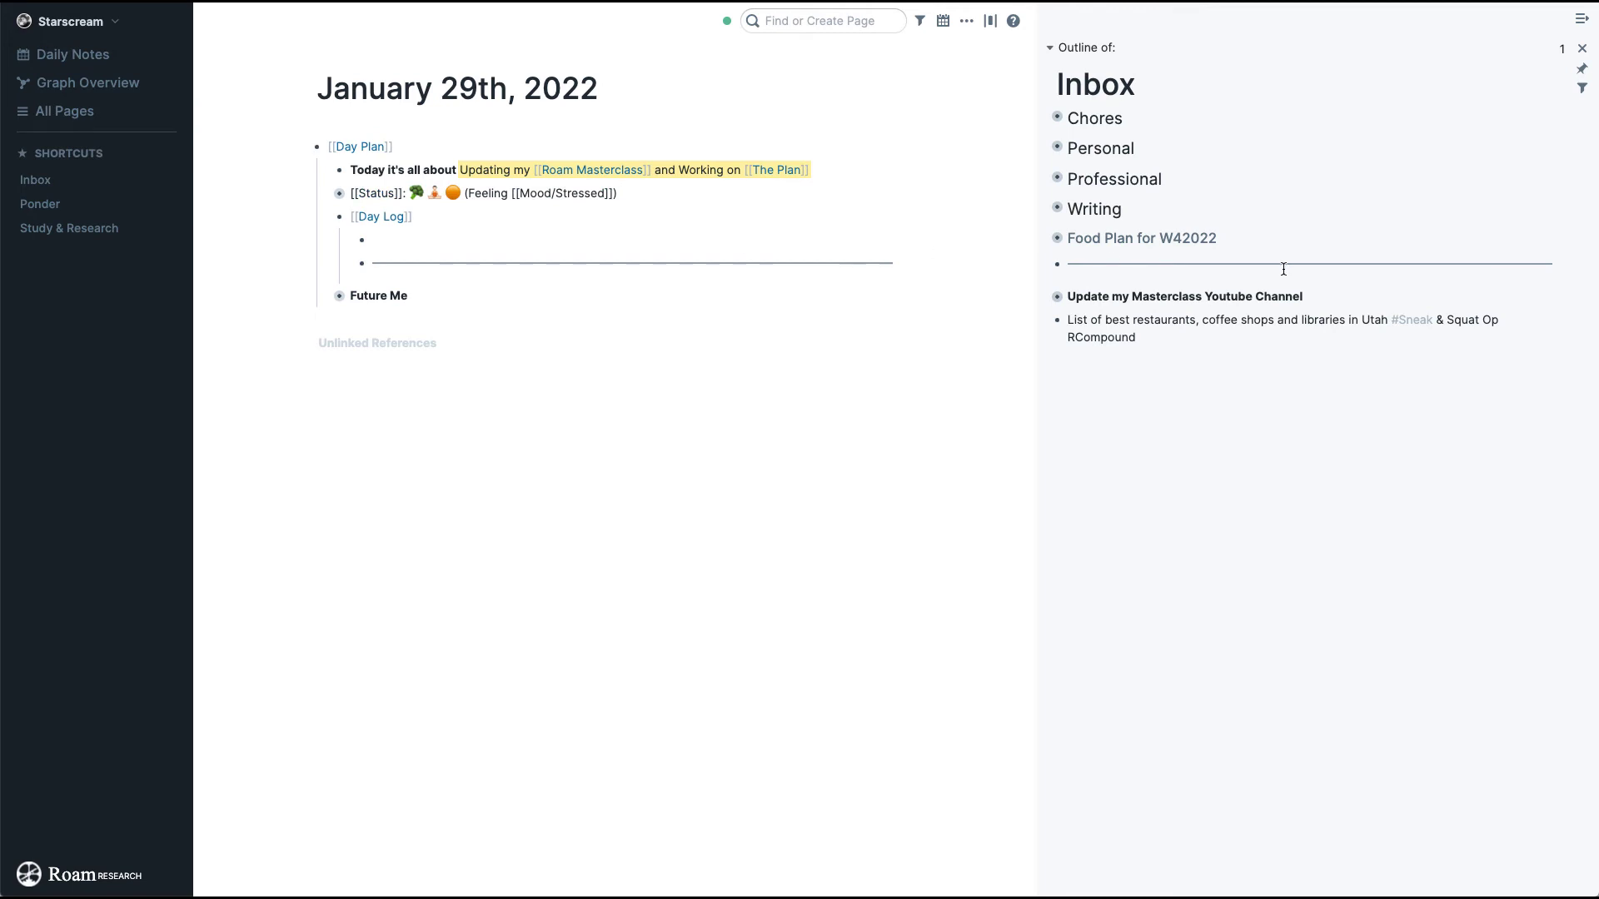
- Paste the 07:30 and 08:30 Day Log entries and bold the 07:30 Woke up entry
click(457, 260)
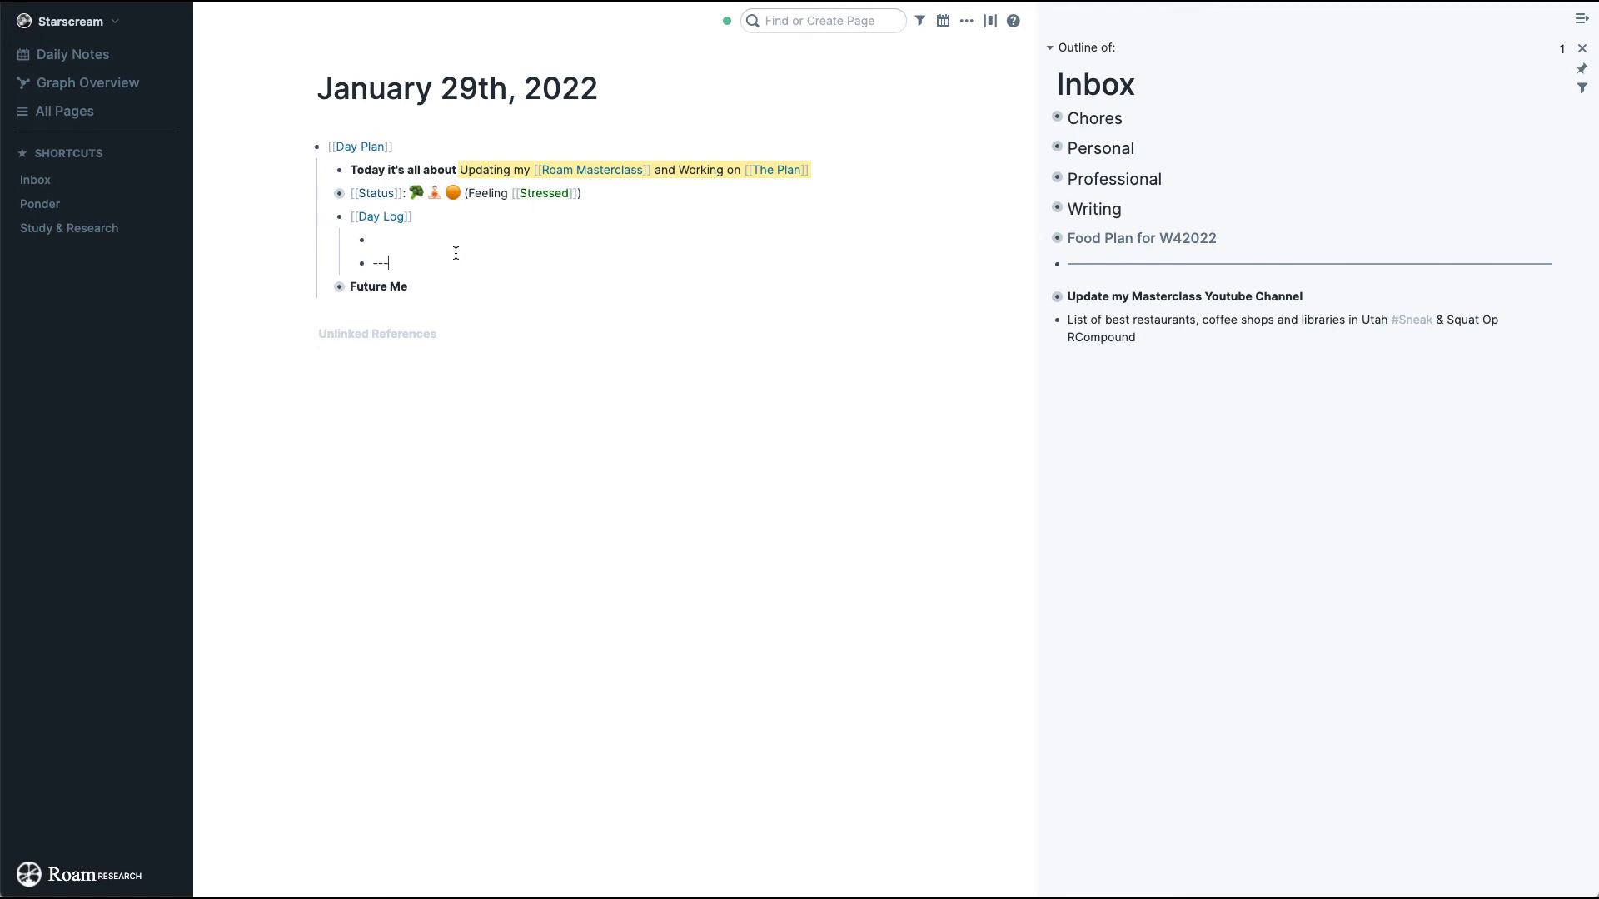
click(439, 237)
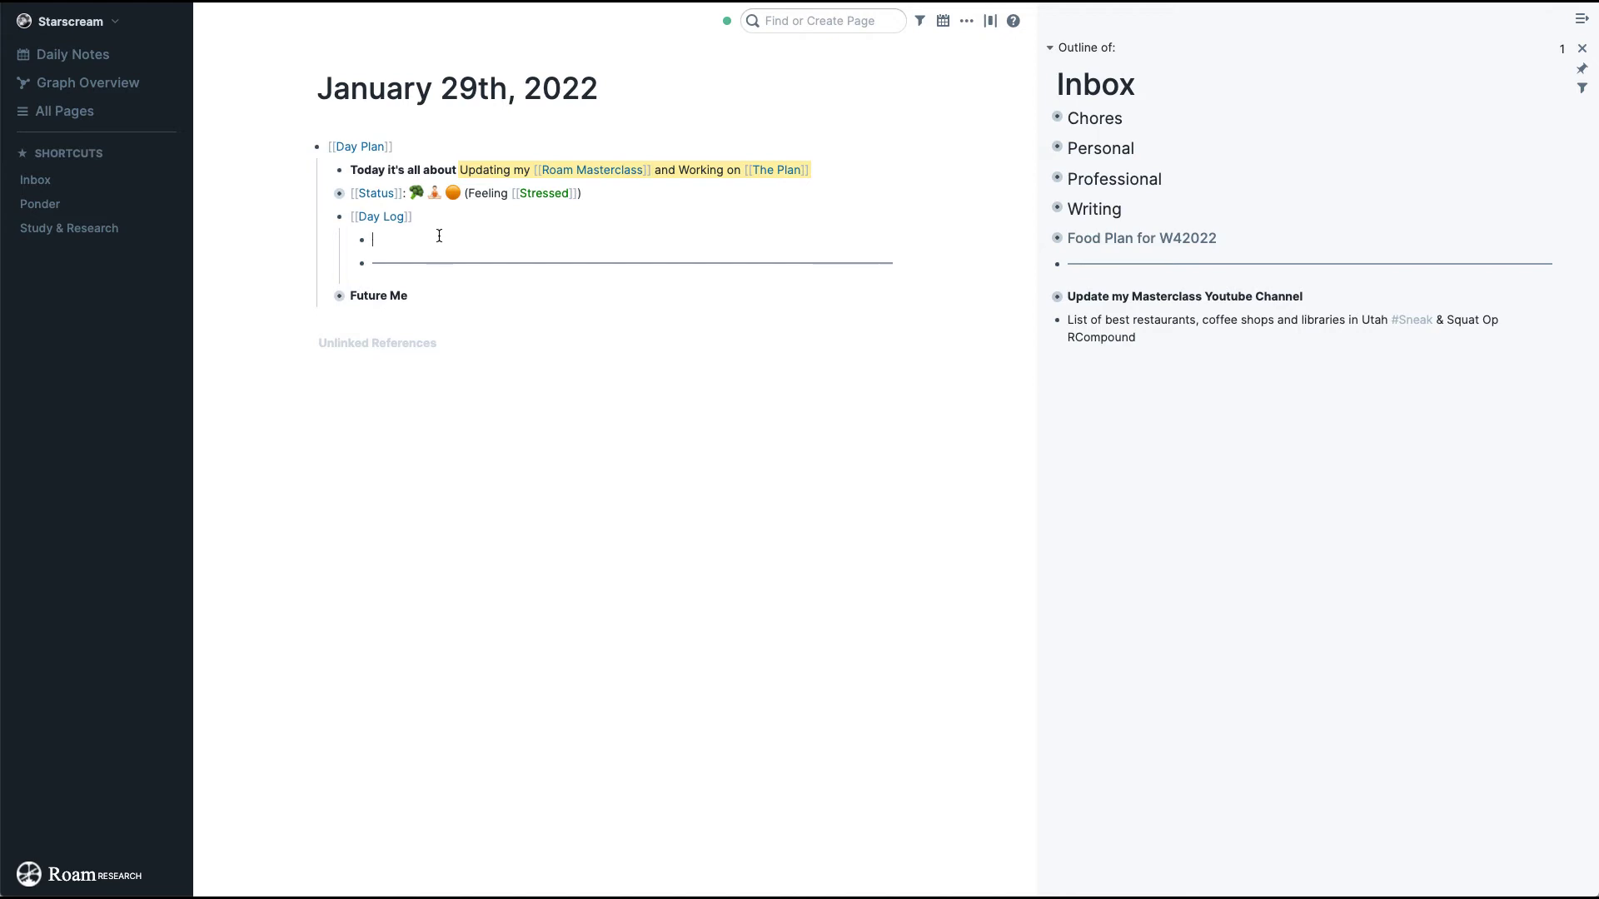
text(07:30 Woke up, morning routine 08:30 First coffee of the day, start up drill)
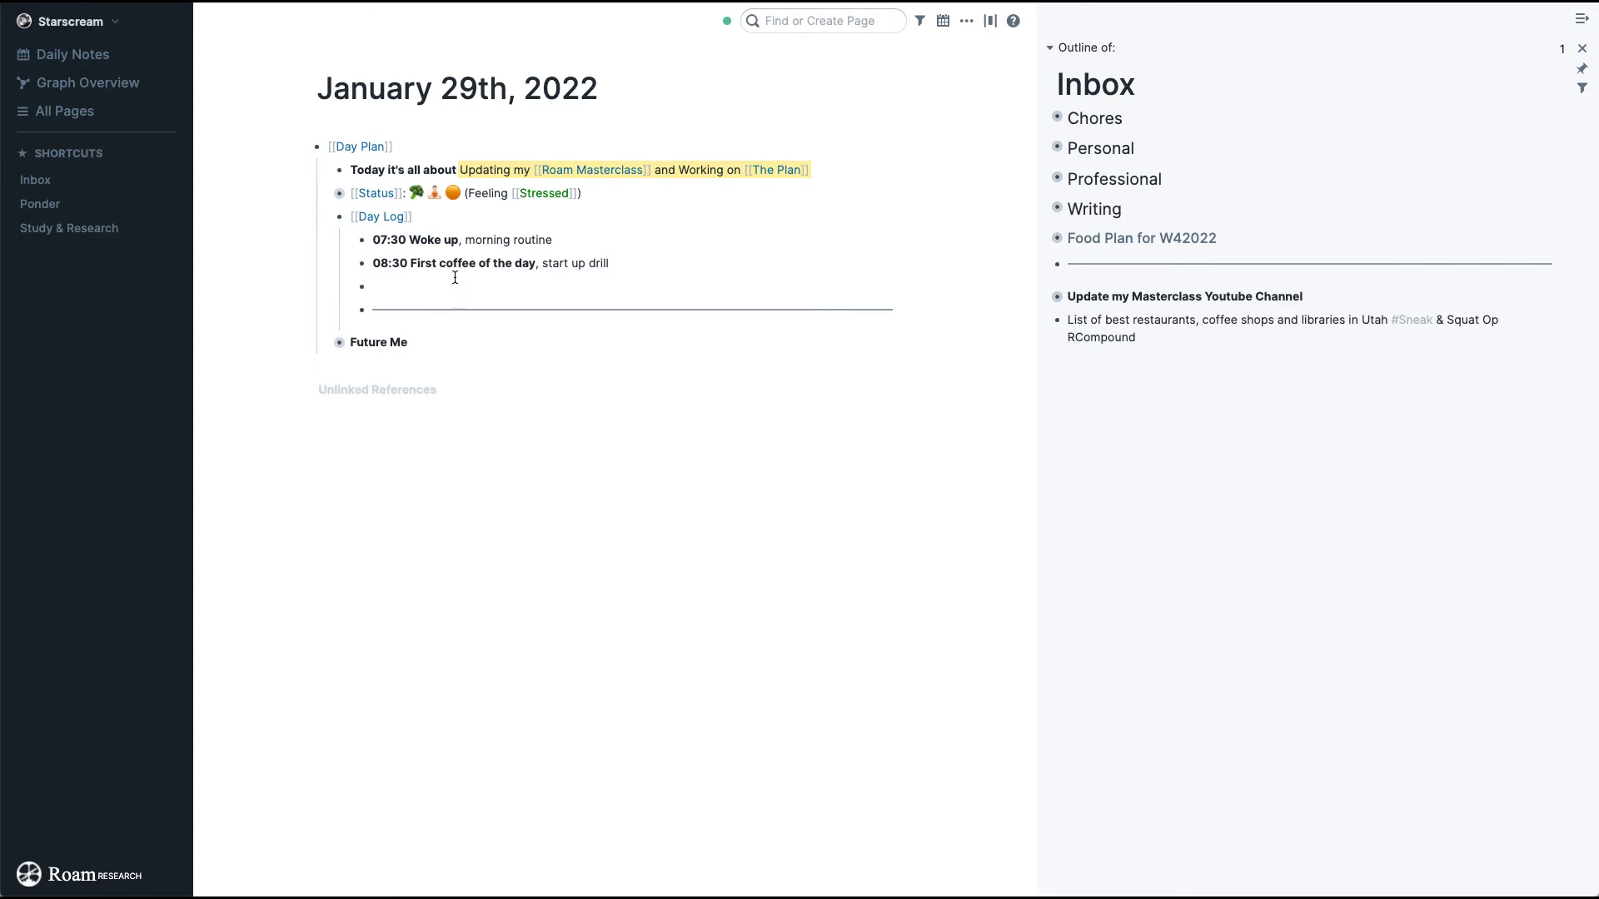
click(530, 240)
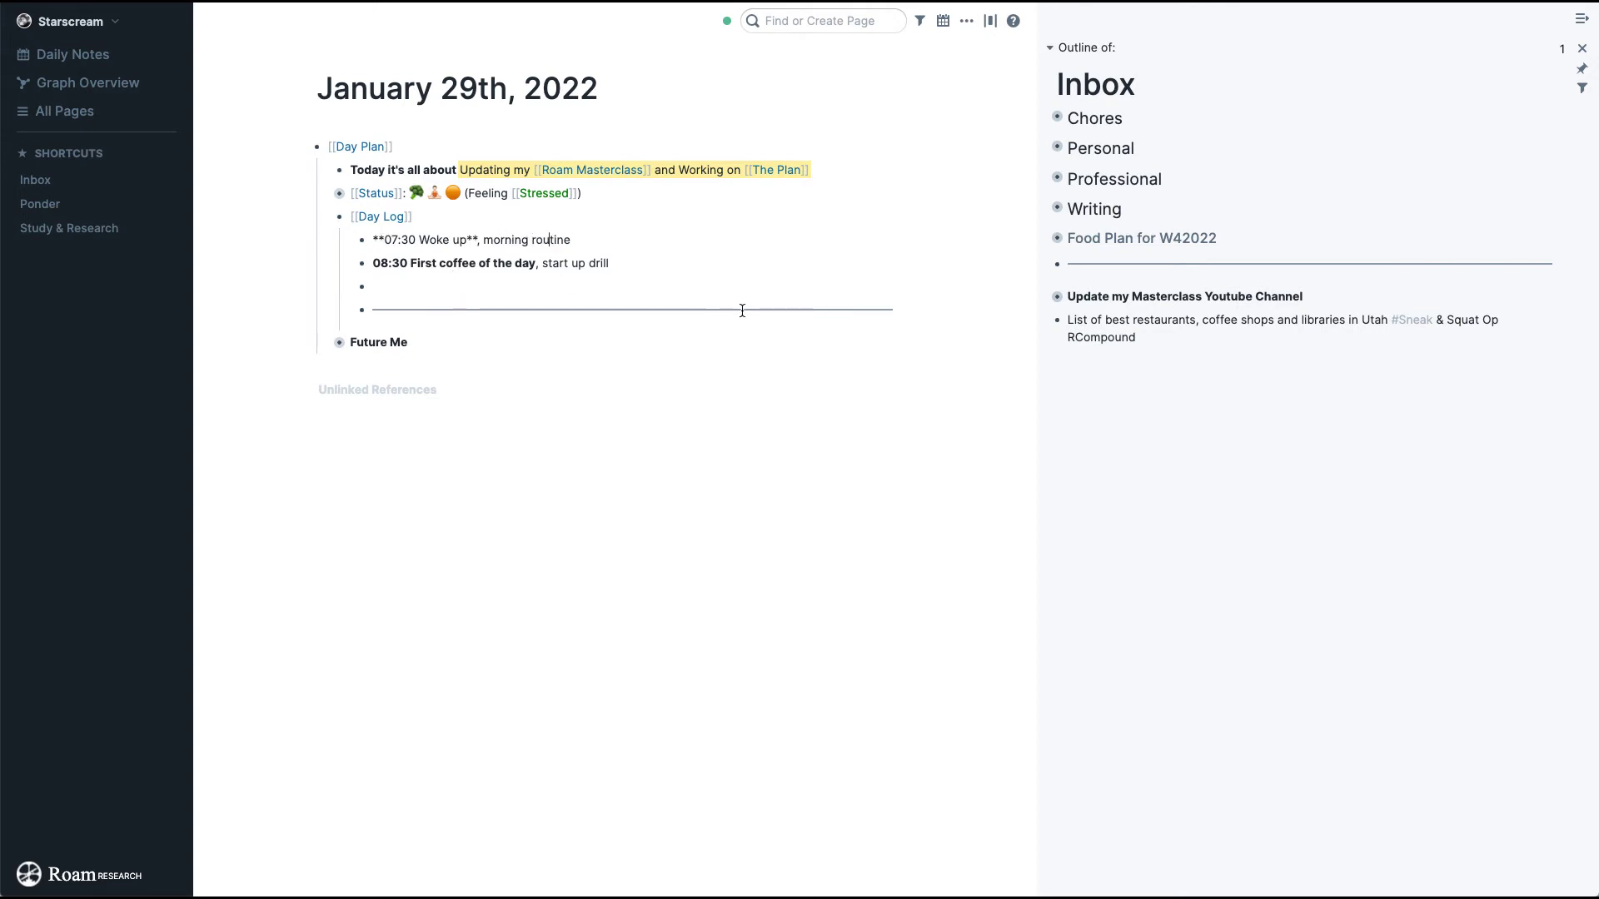
click(612, 400)
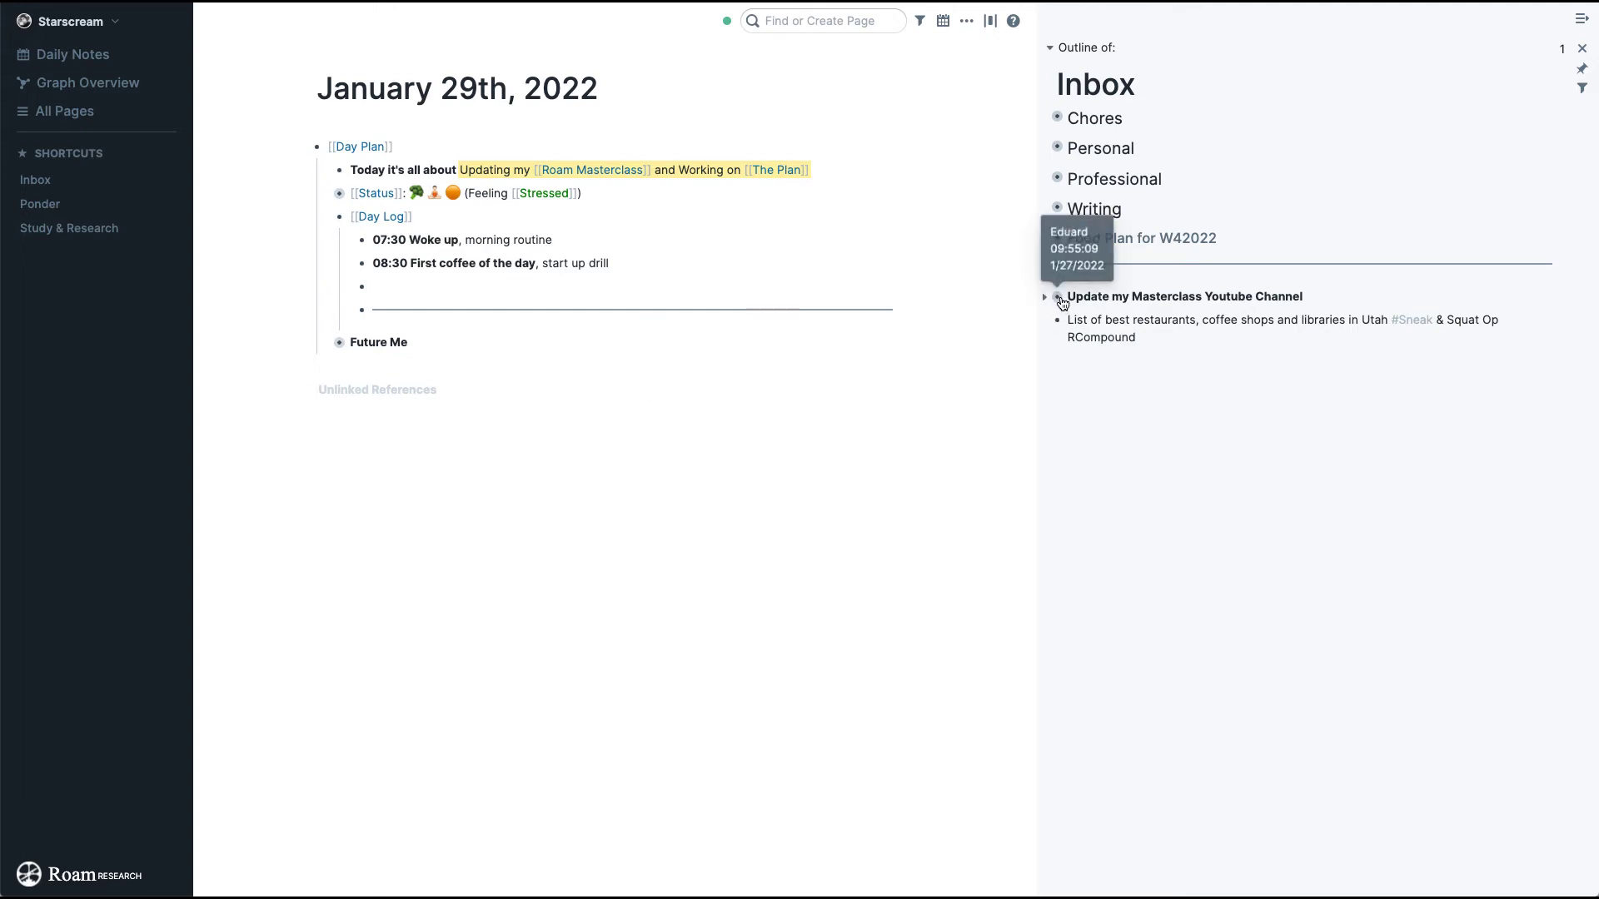
- Move the Inbox's Masterclass Youtube task under 08:30 as the 09:30 entry and expand its checklist
drag(1063, 304, 372, 285)
click(374, 285)
text(09:30 Update my Masterclass Youtube Channel**)
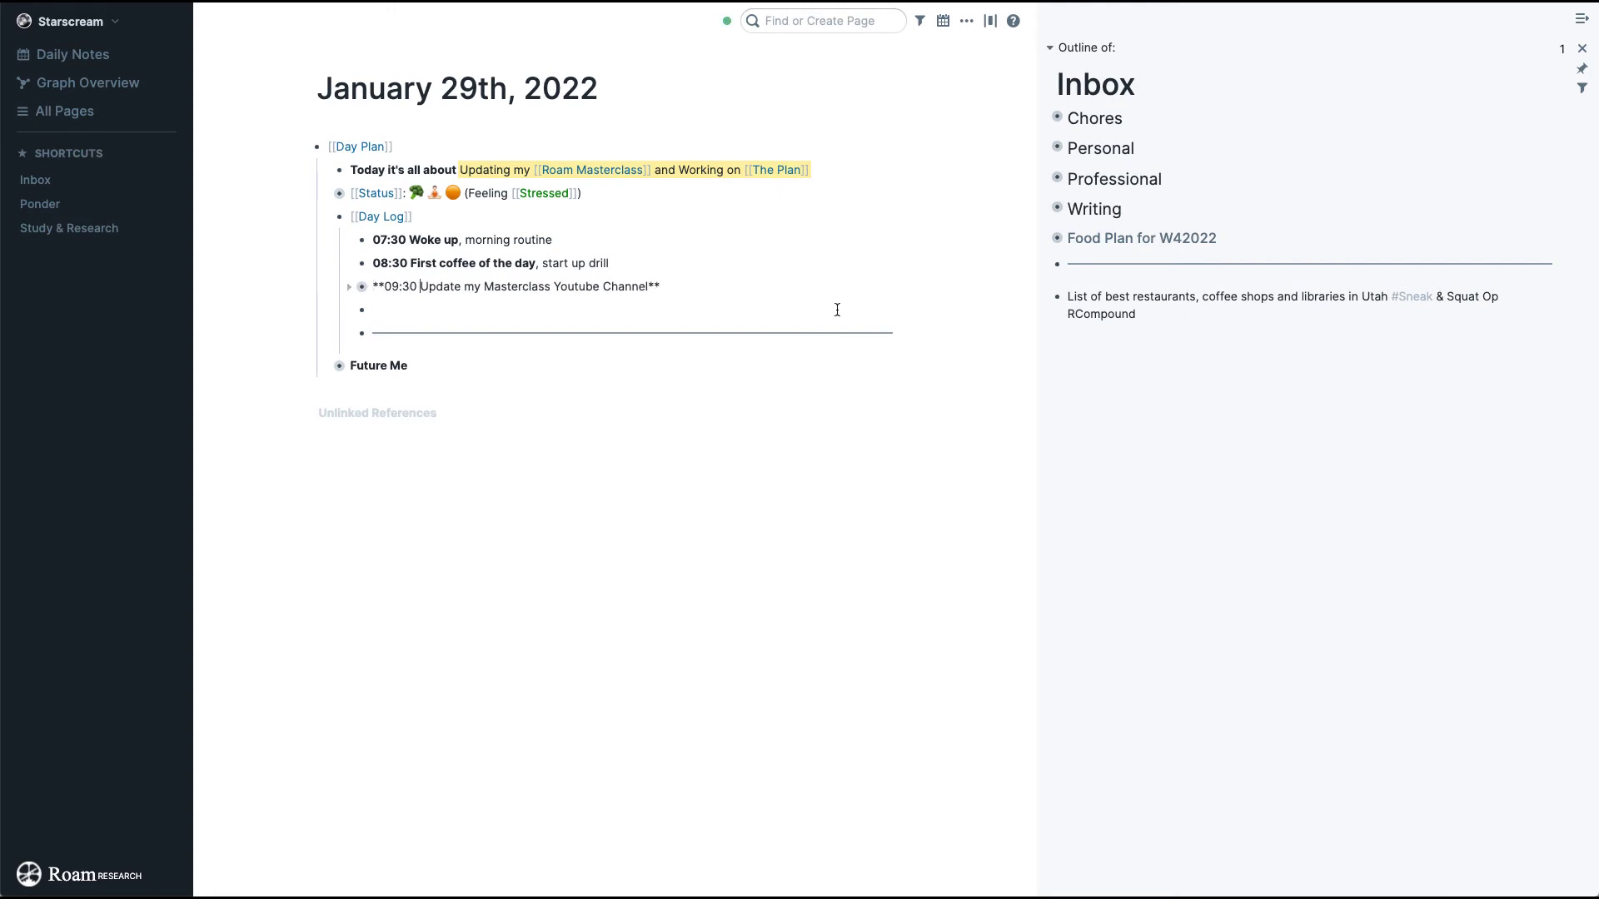
key(Escape)
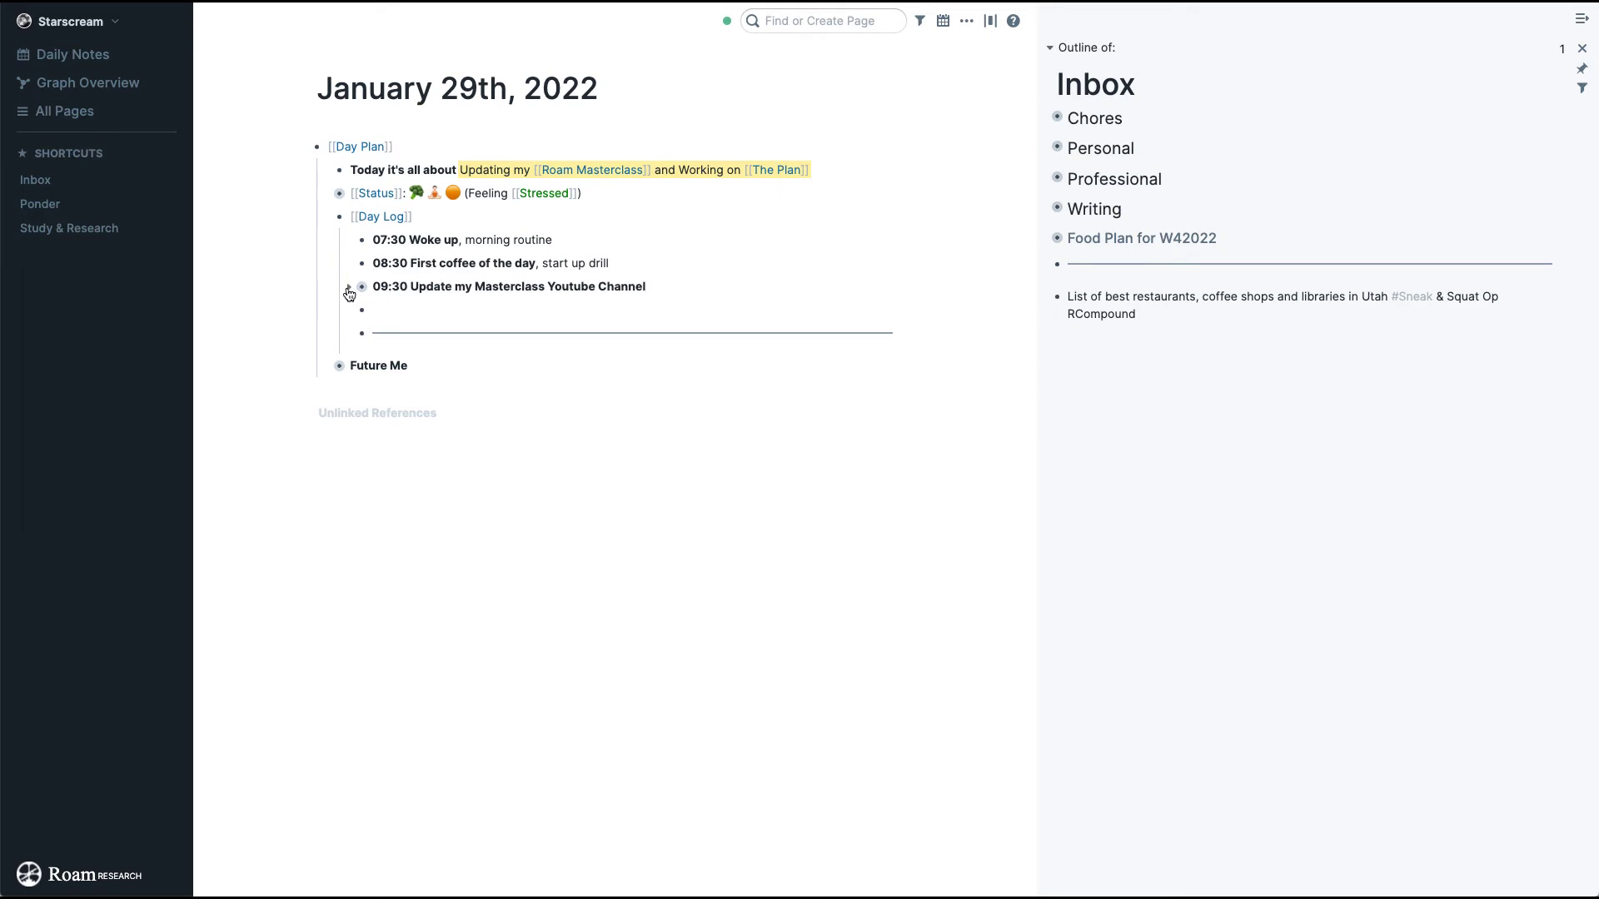
click(349, 292)
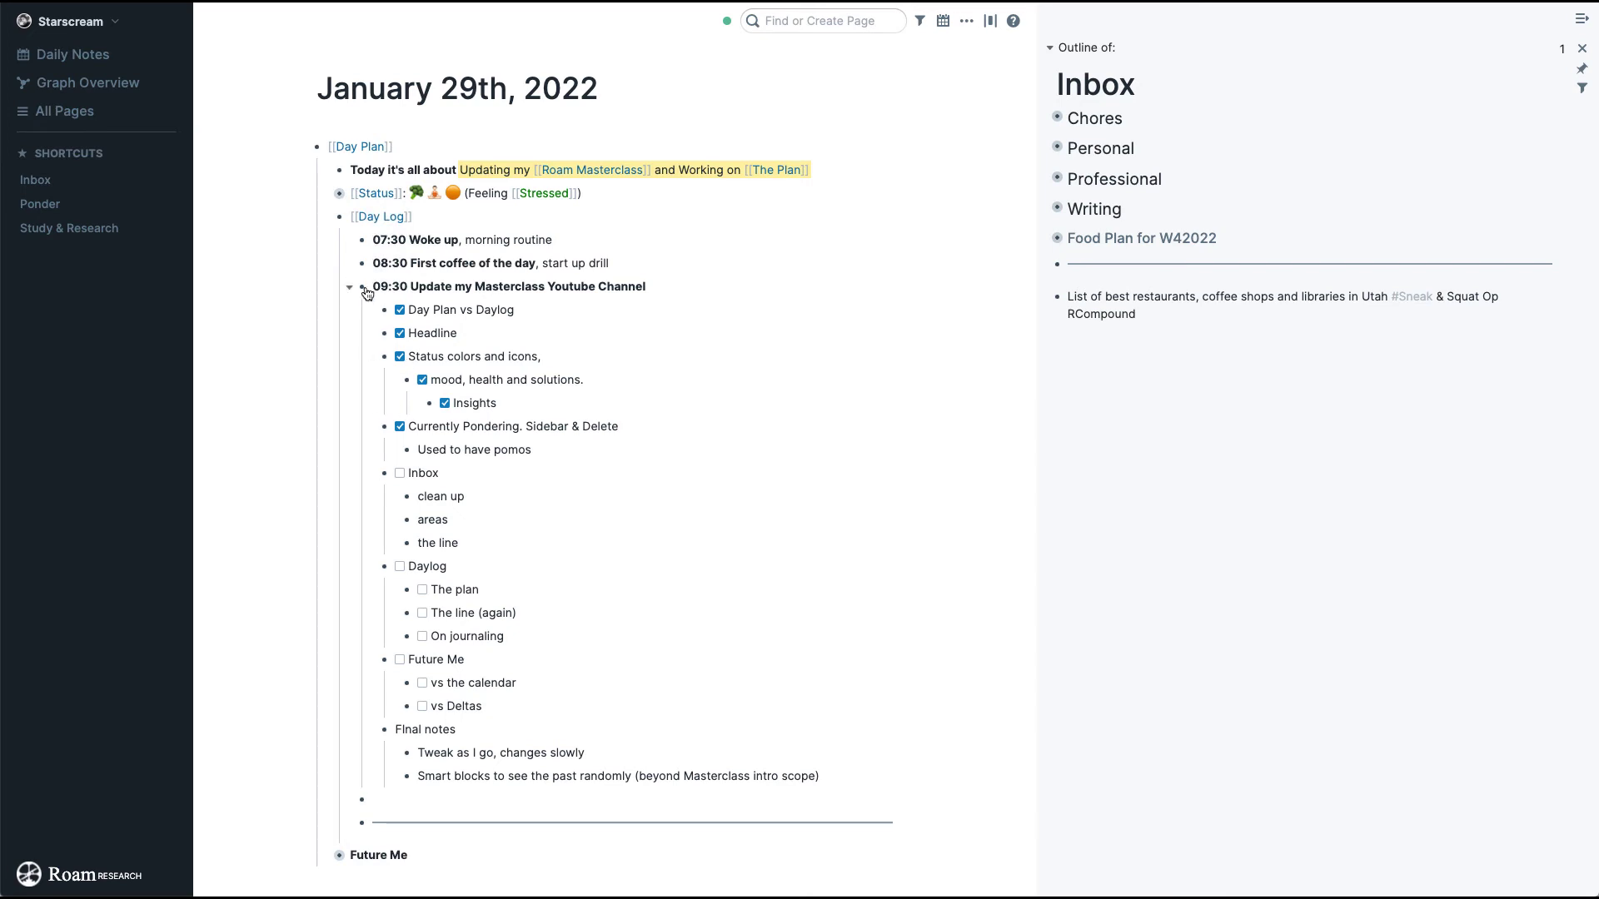
- Open the 09:30 checklist in the sidebar, collapse it, and tick Inbox and Daylog as done
shift+click(364, 292)
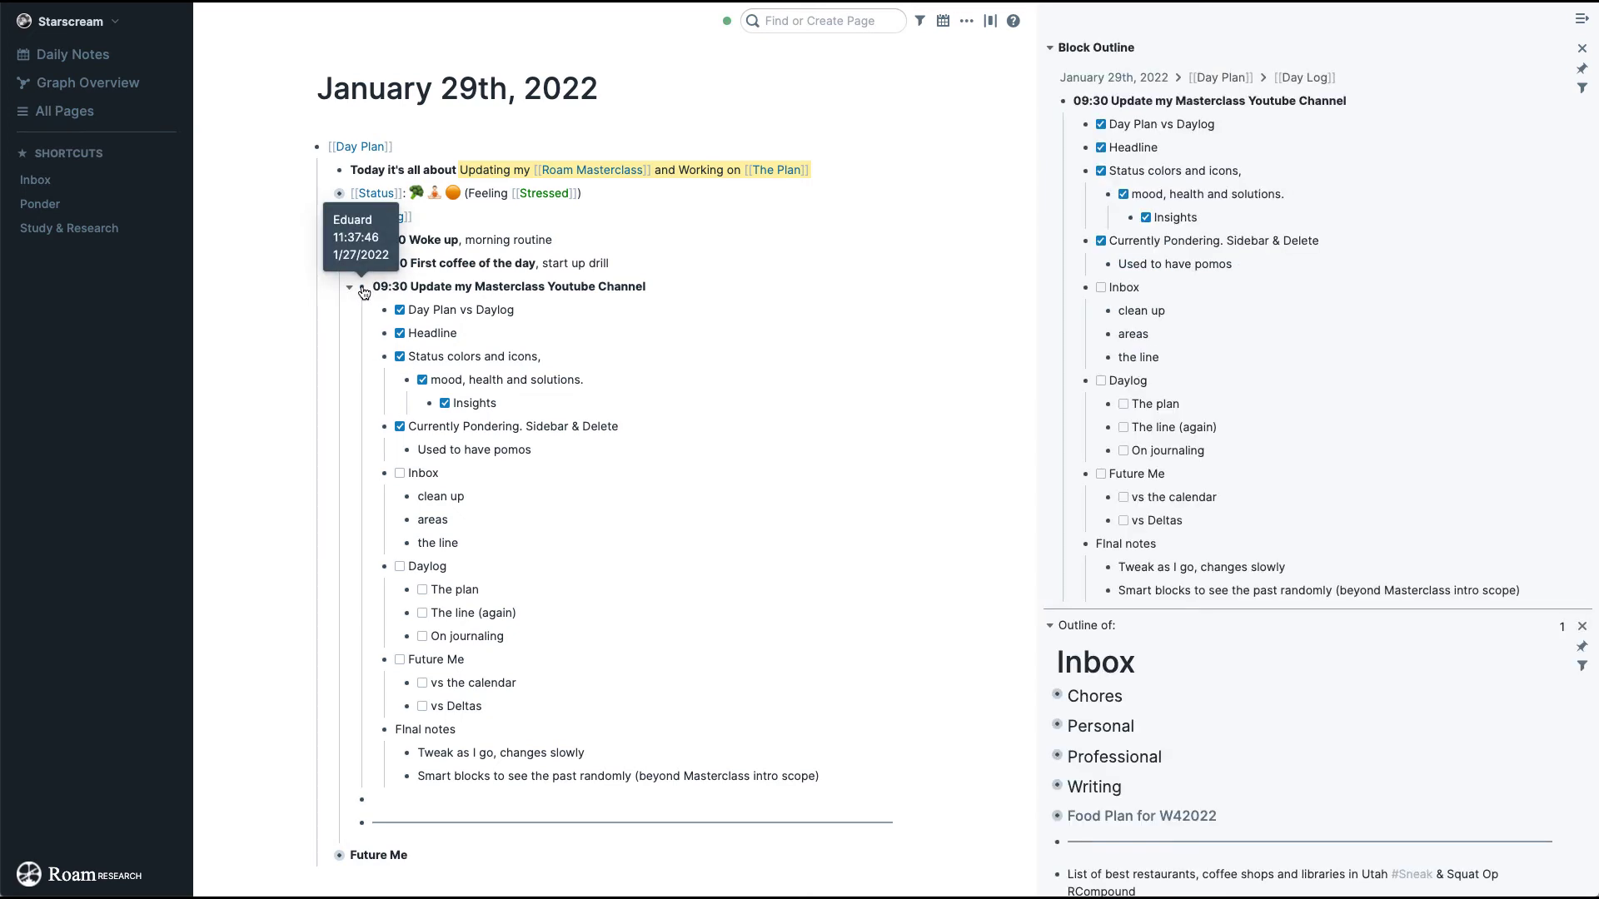
click(349, 287)
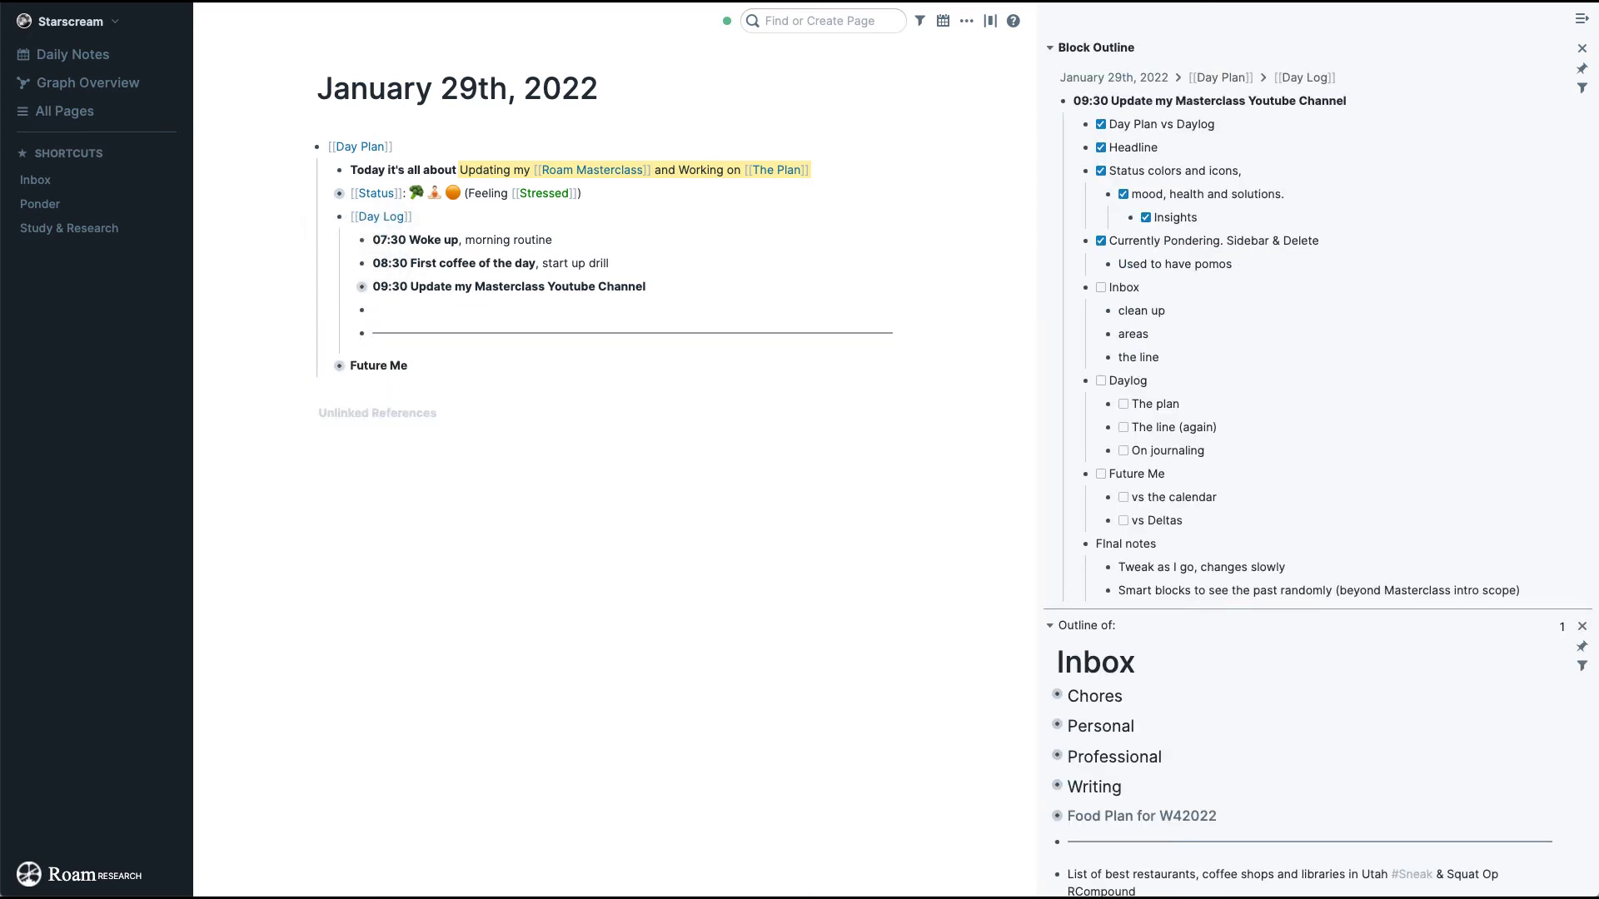
click(1101, 287)
click(1101, 381)
- Add bolded timed entries below the divider, starting with 14:30 Lunch Break
key(BackSpace)
click(487, 308)
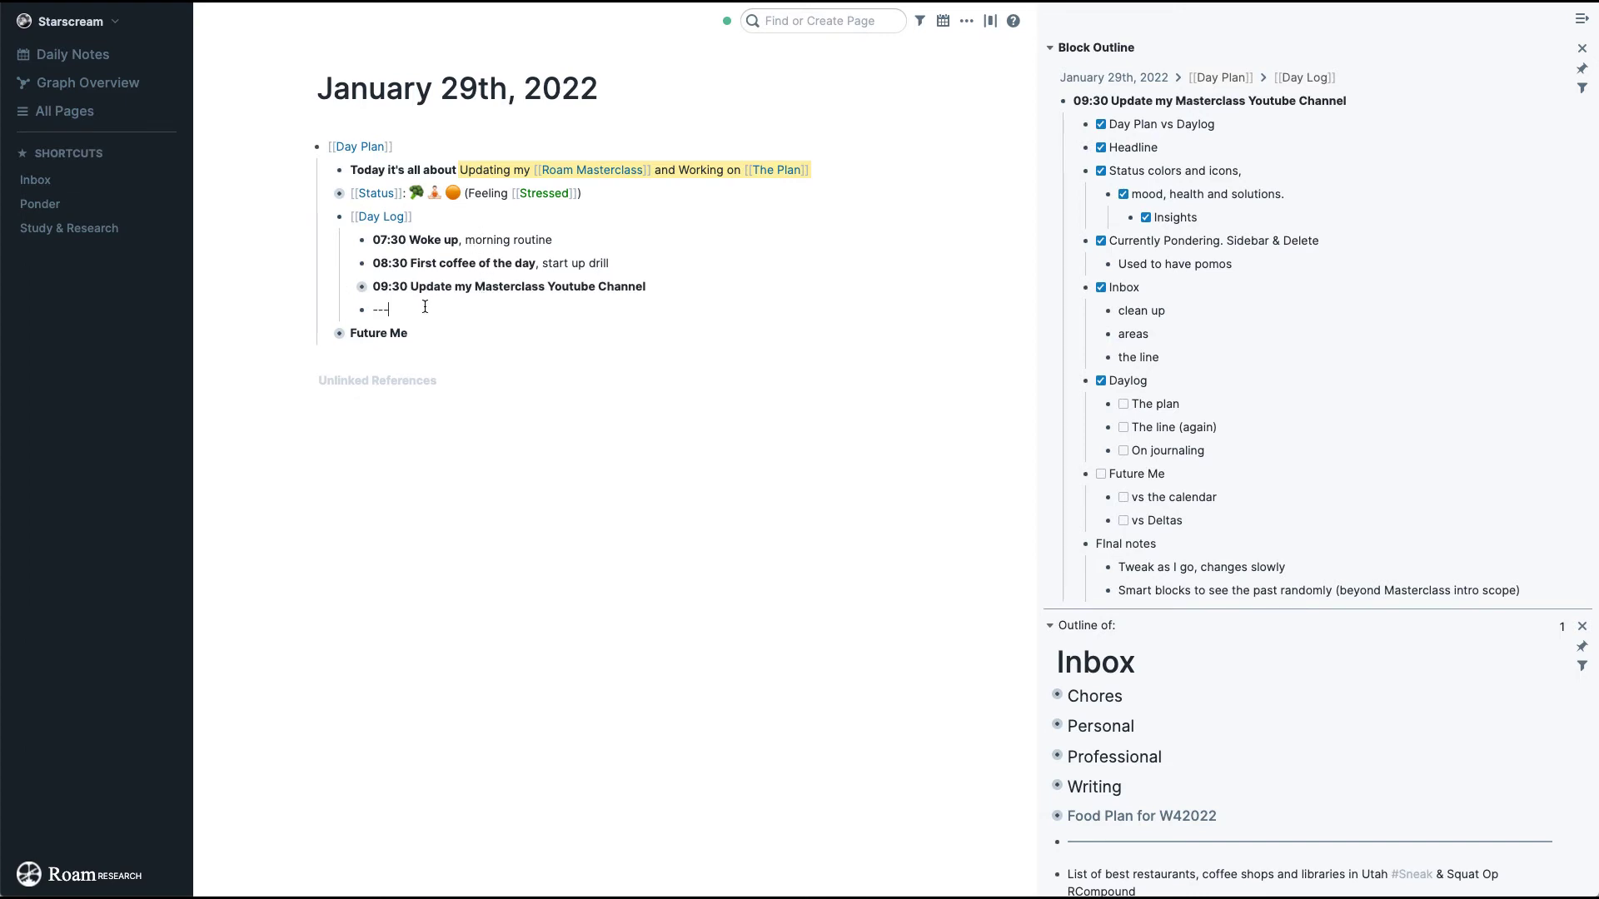
key(Return)
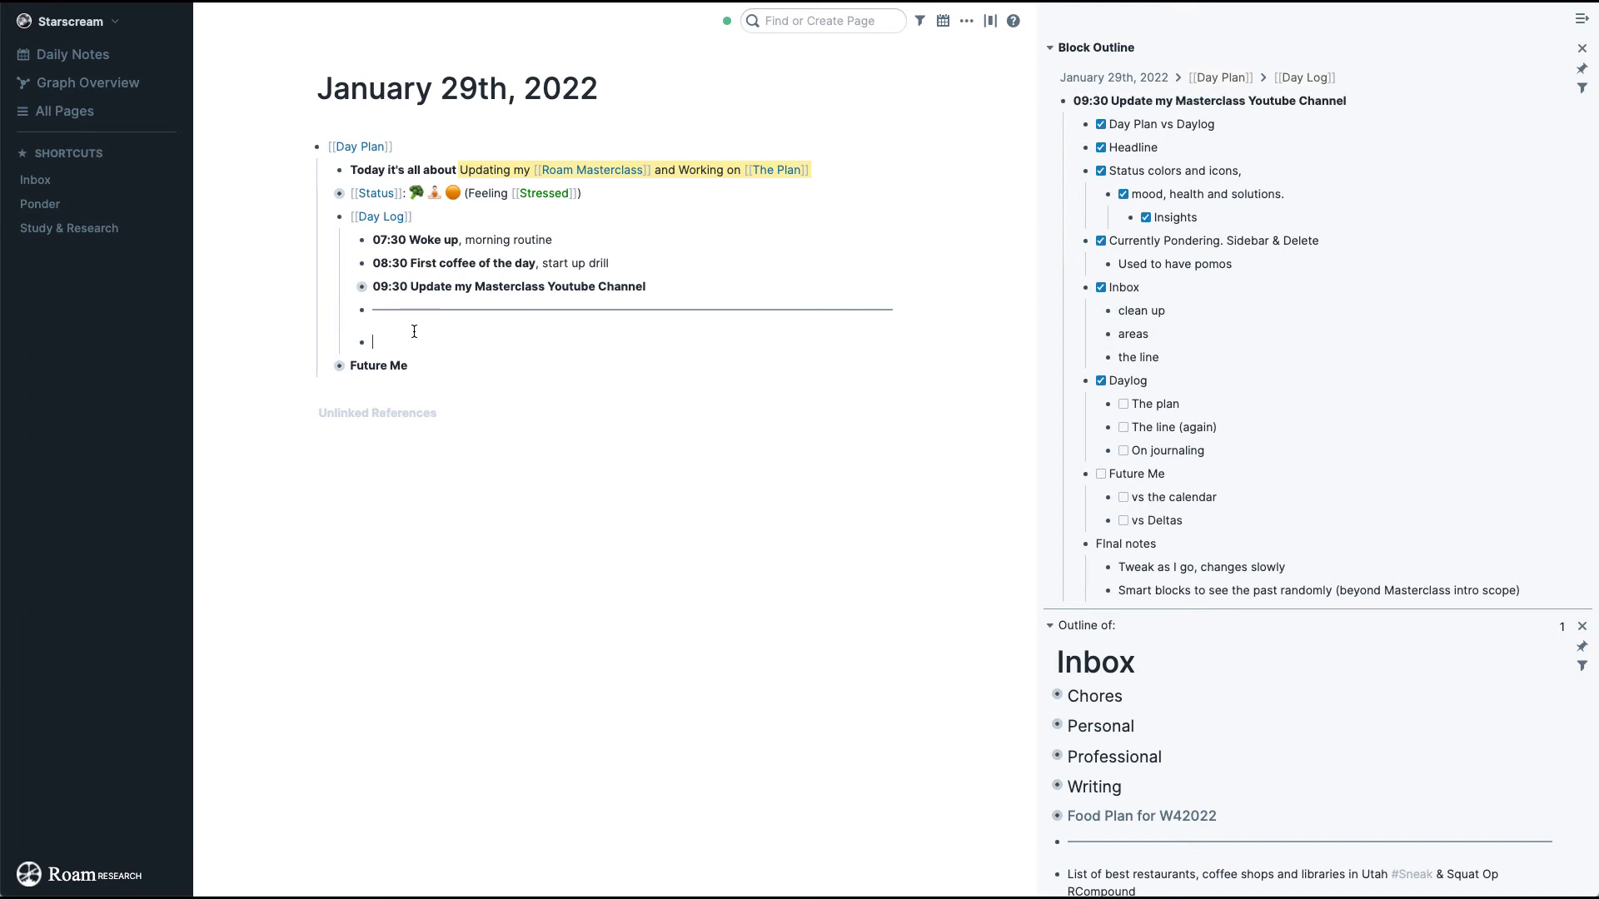
text(14:30 Lunch Break)
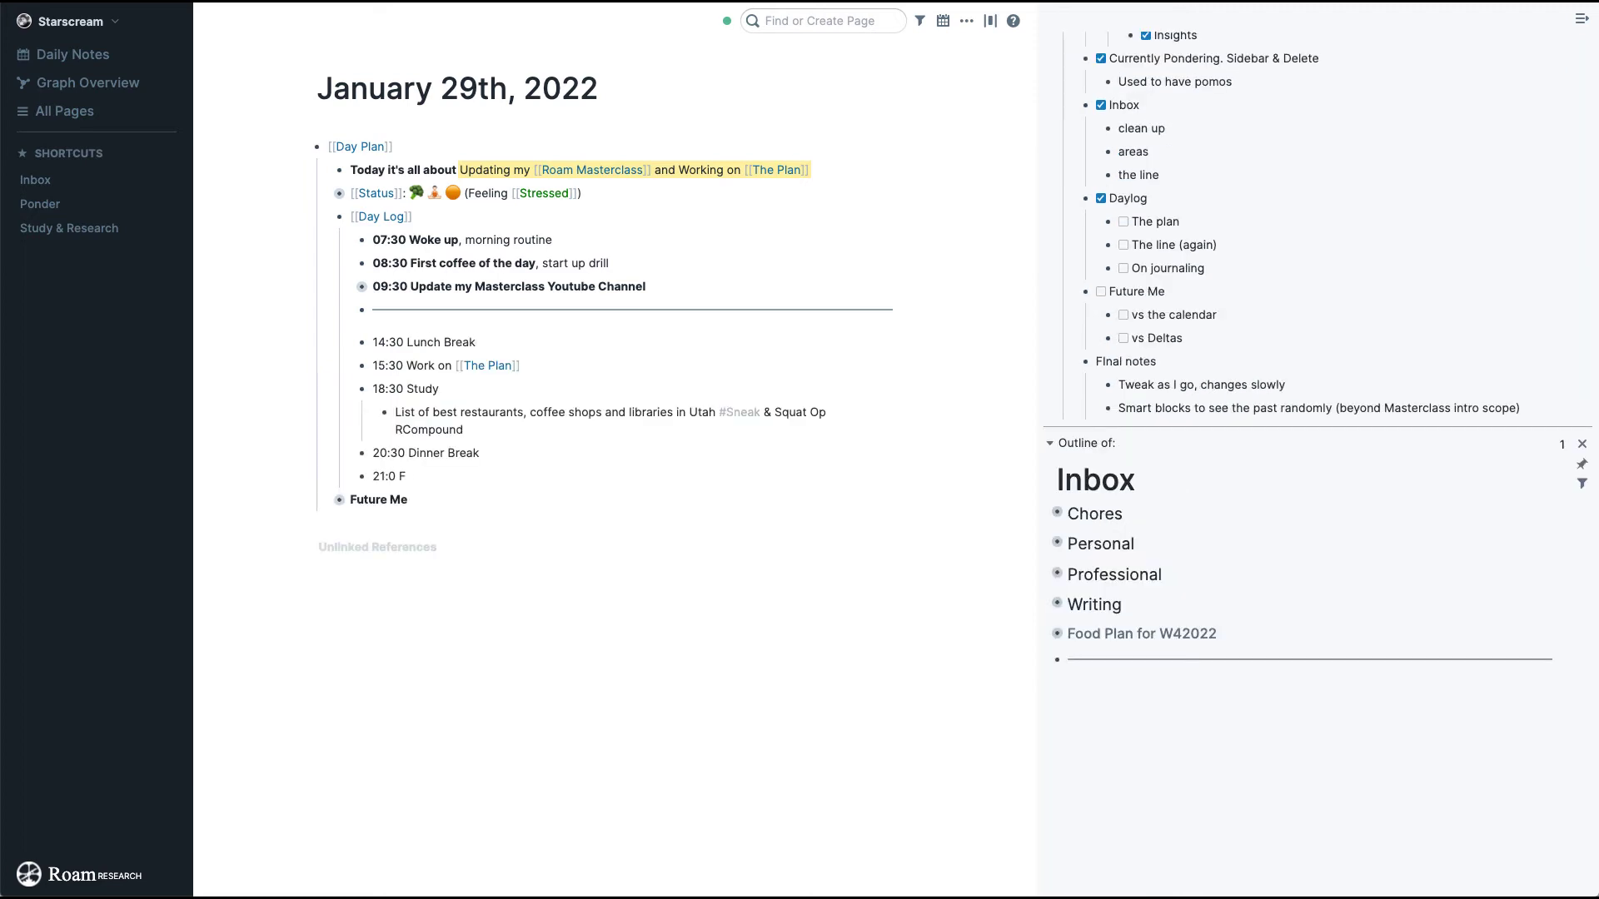
text(ree)
triple_click(468, 344)
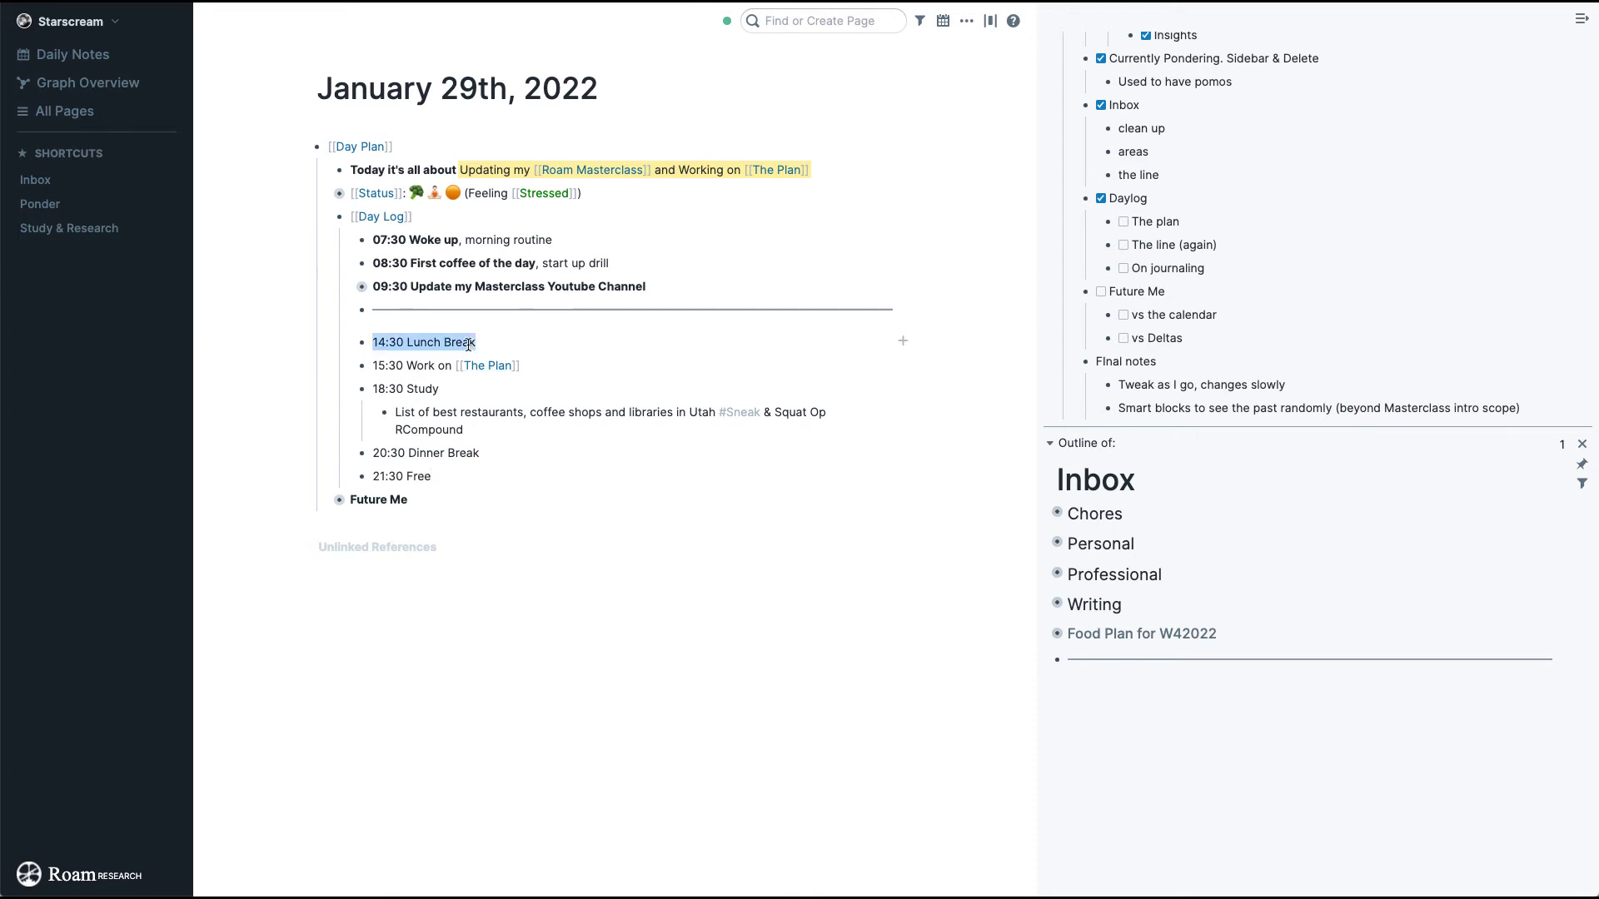
key(ctrl+b)
click(535, 543)
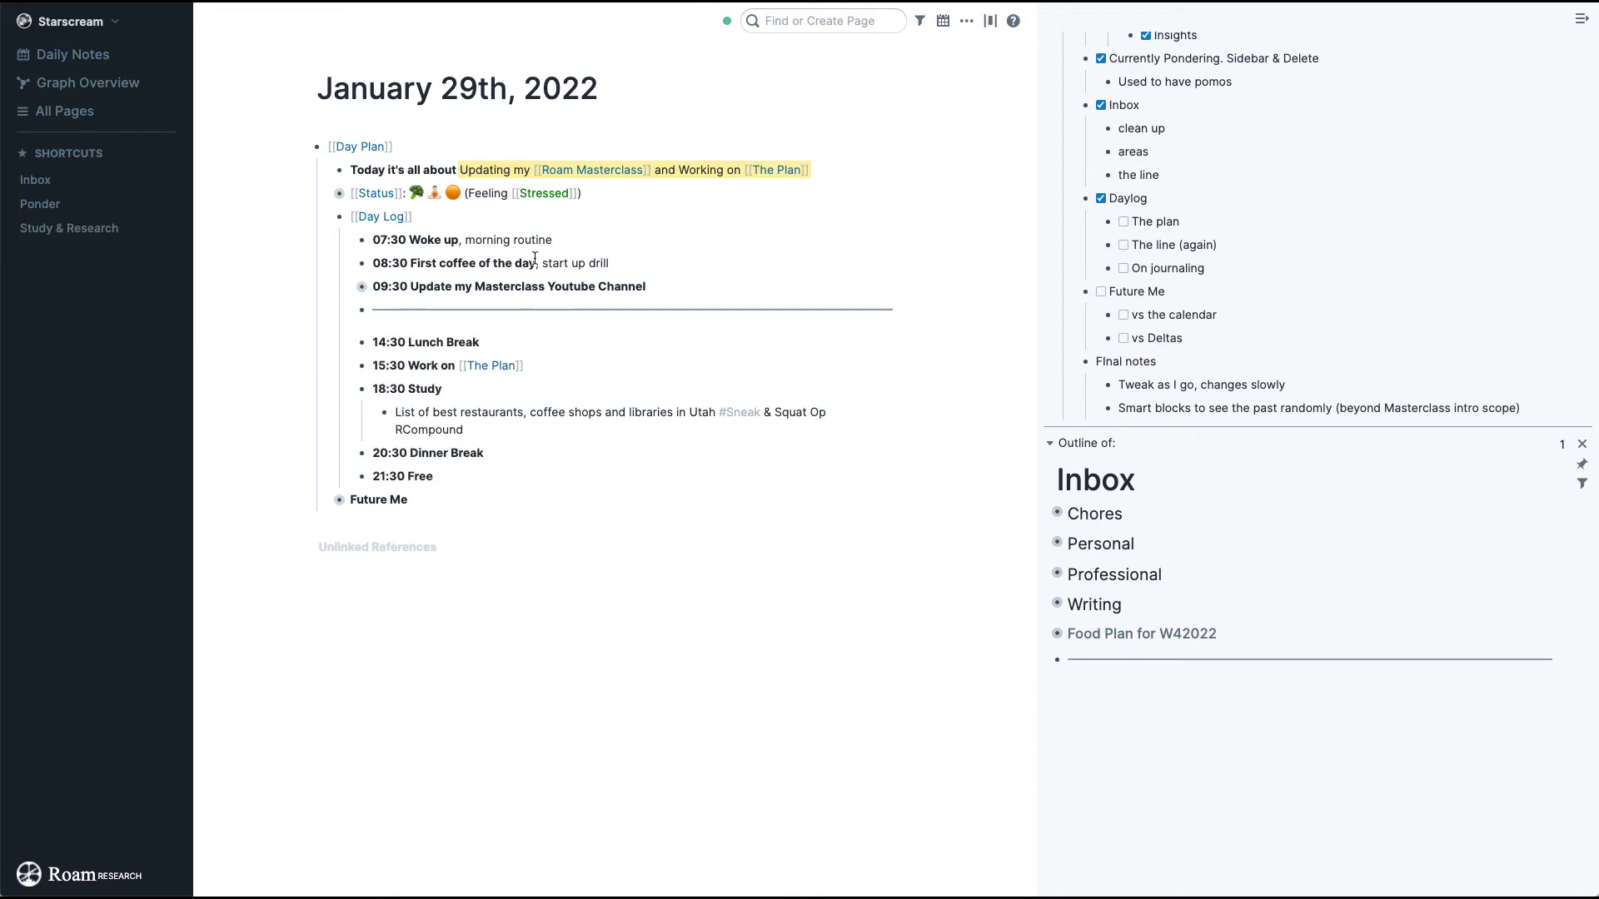
click(361, 390)
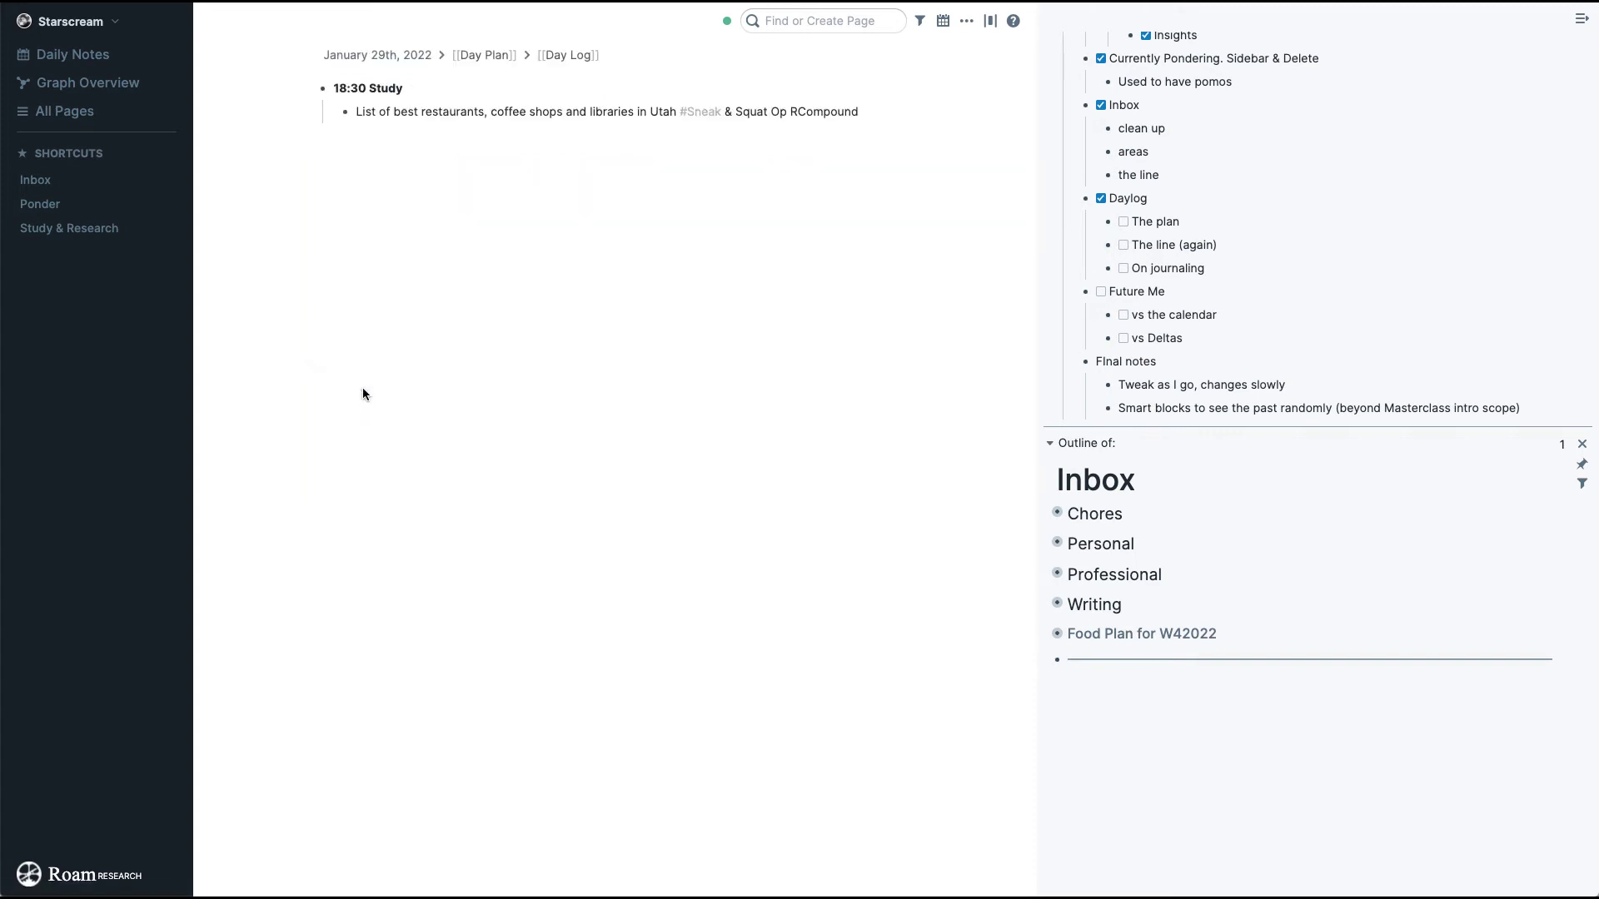
click(345, 111)
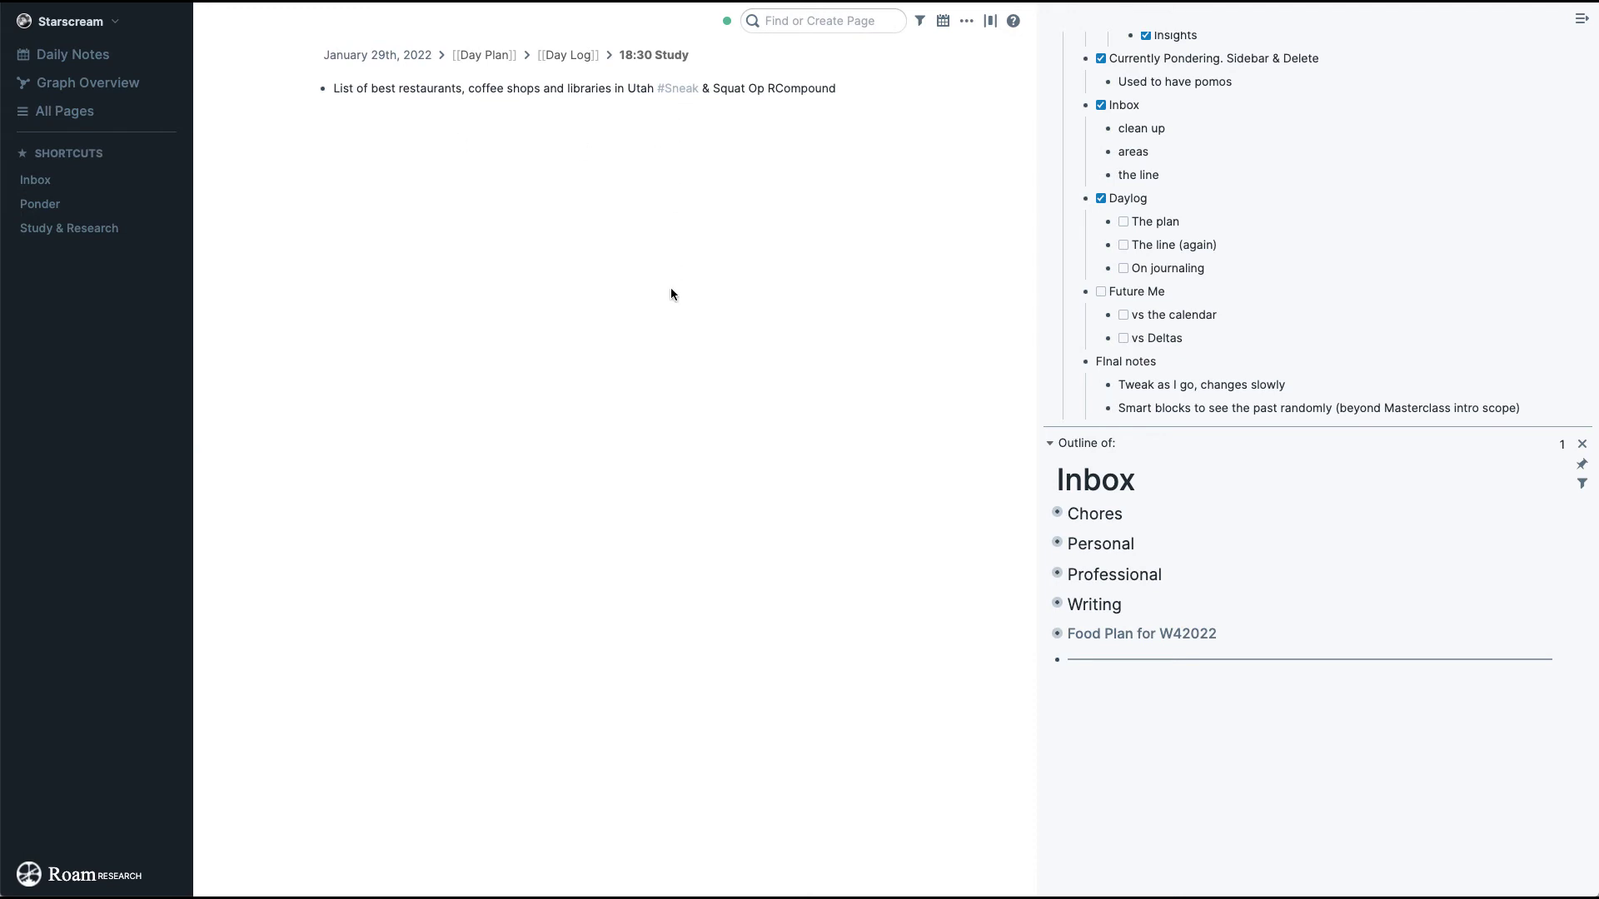
key(alt+Left)
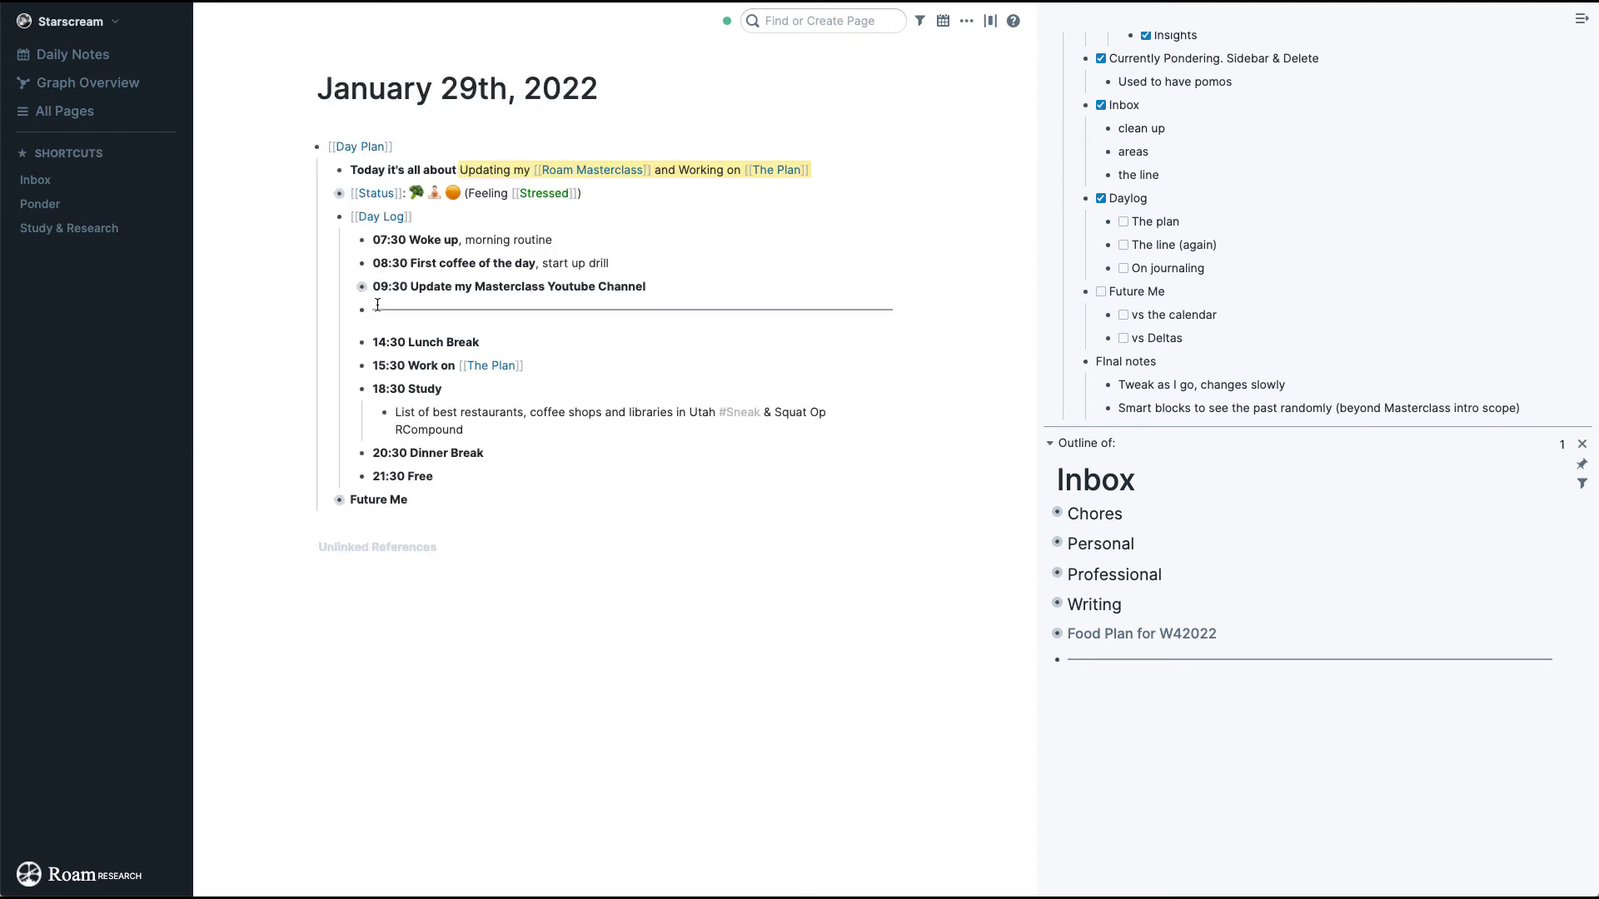
- Put 14:30 Lunch Break above the divider and tick The plan, The line (again) and On journaling
mouse_move(362, 313)
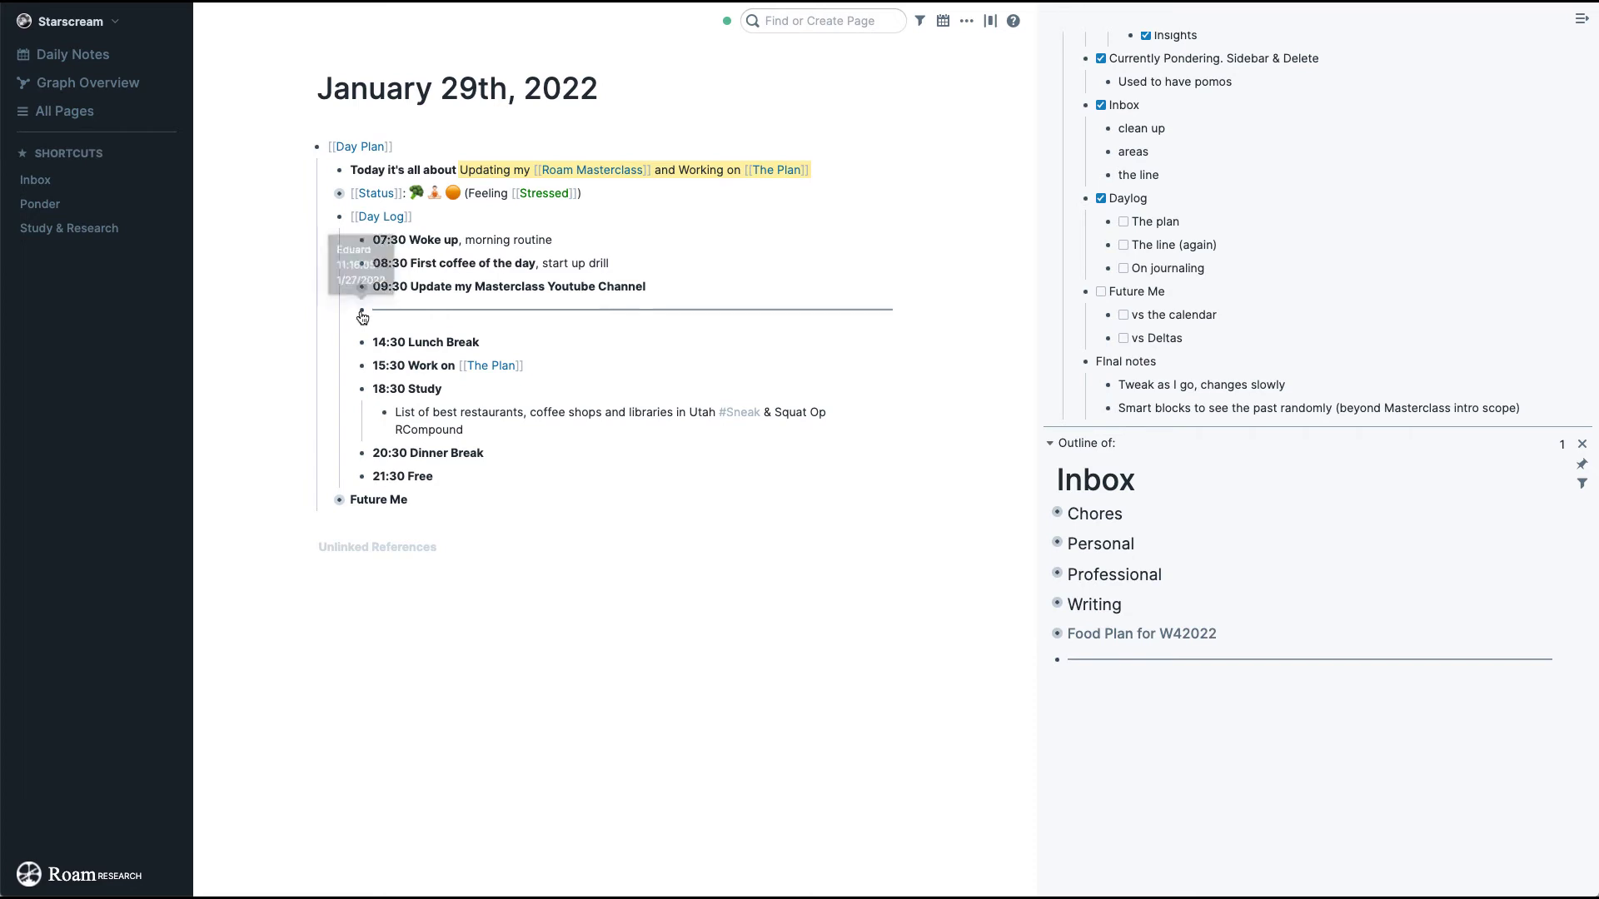
drag(357, 337, 361, 303)
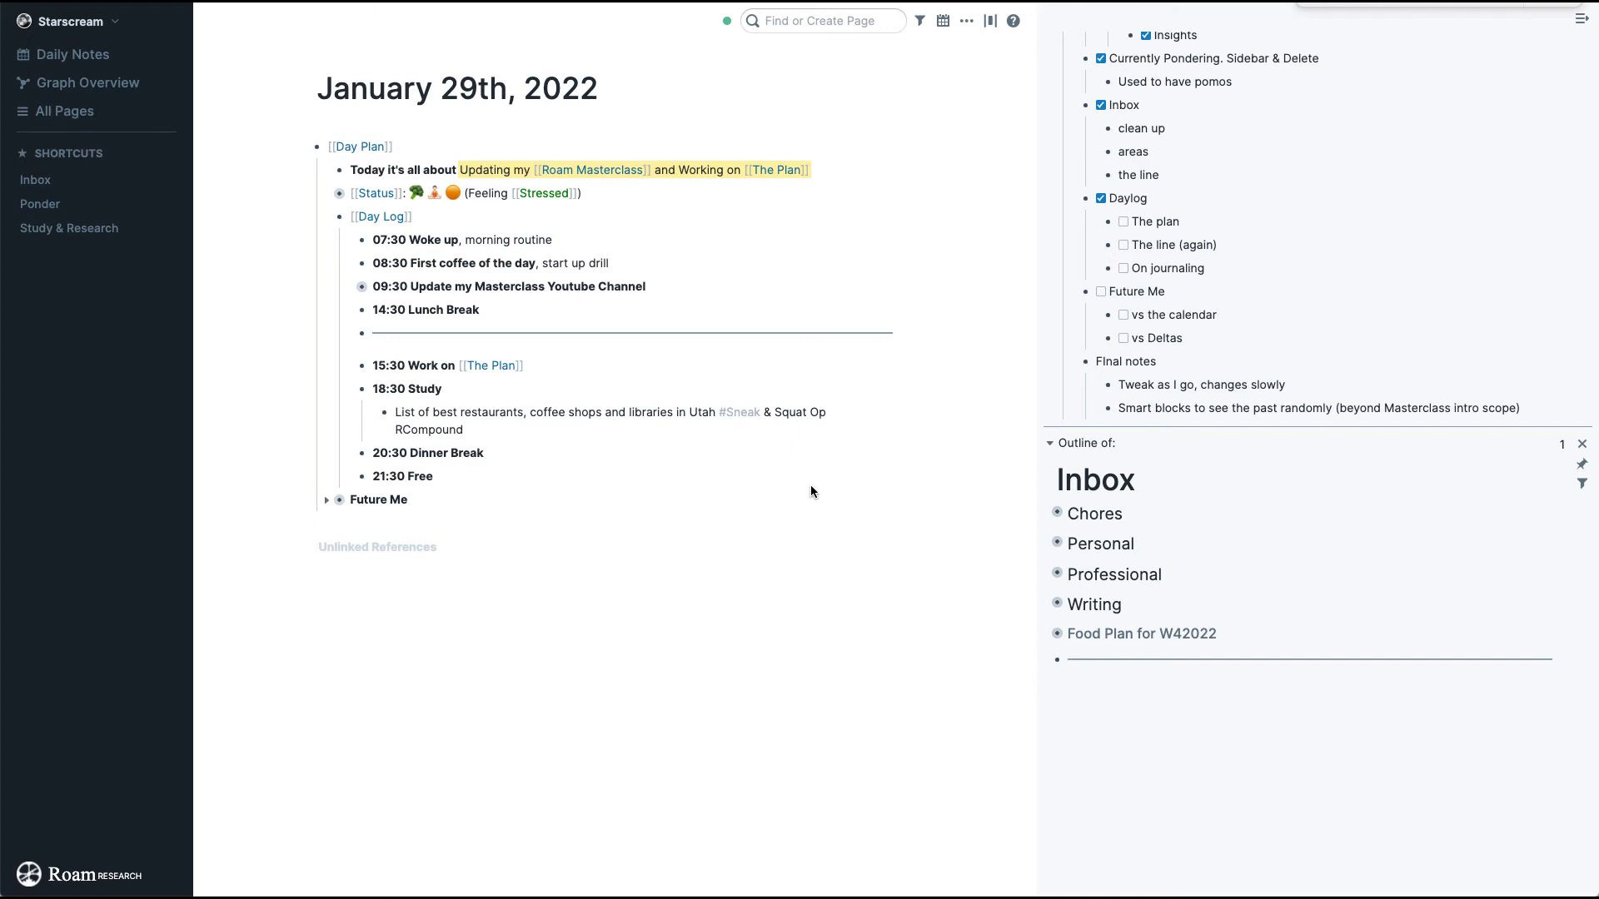
click(1123, 222)
click(1123, 245)
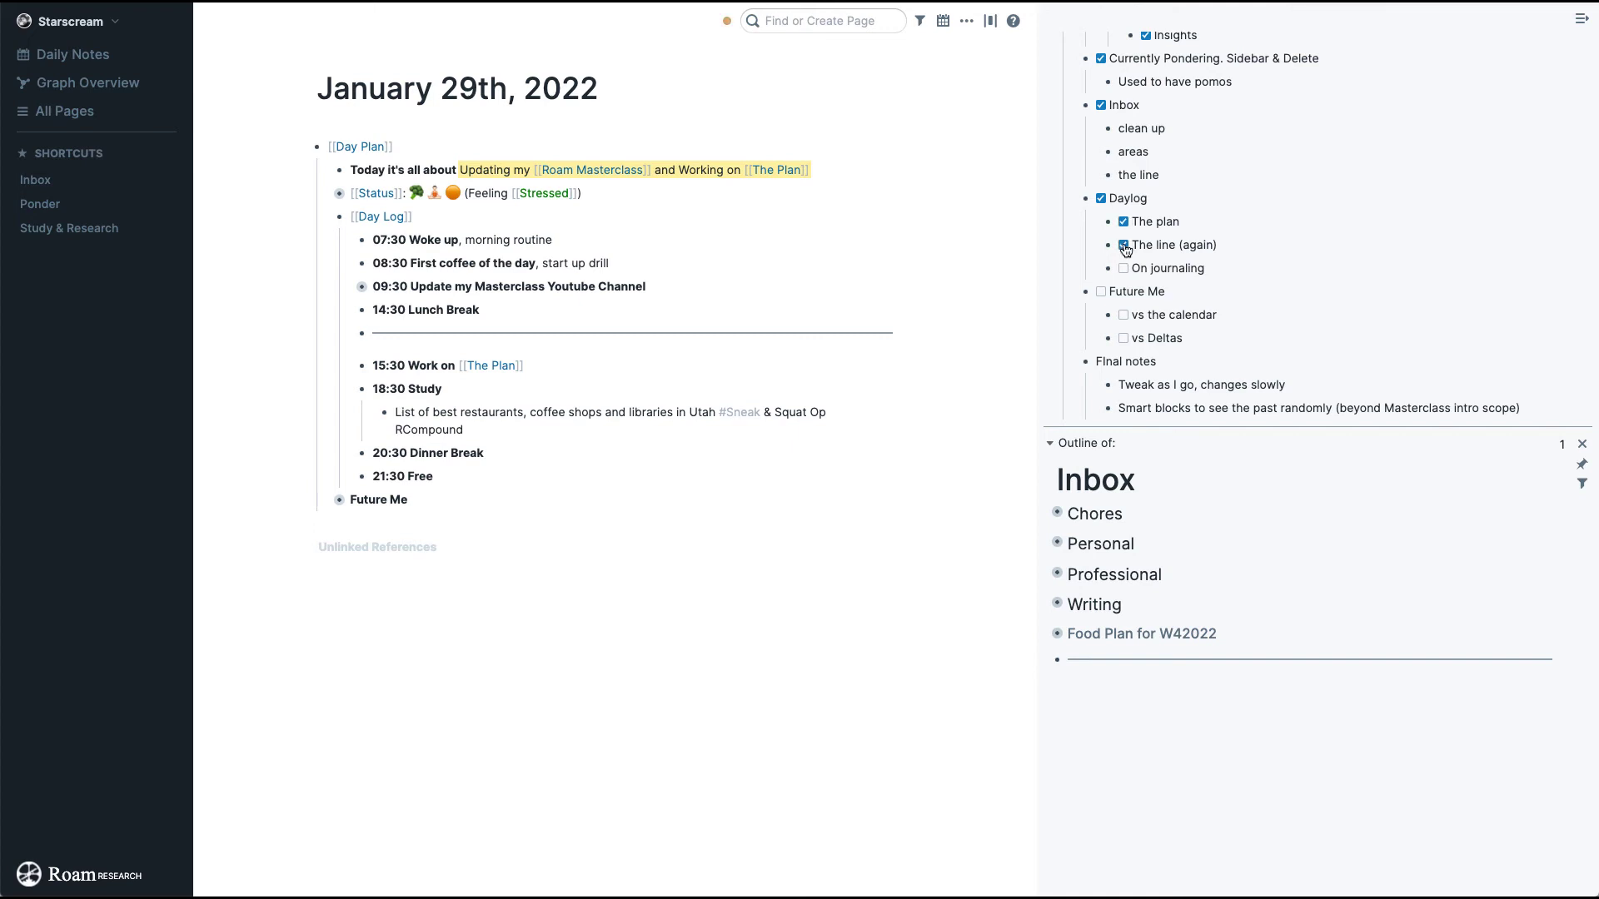
click(1123, 268)
click(328, 501)
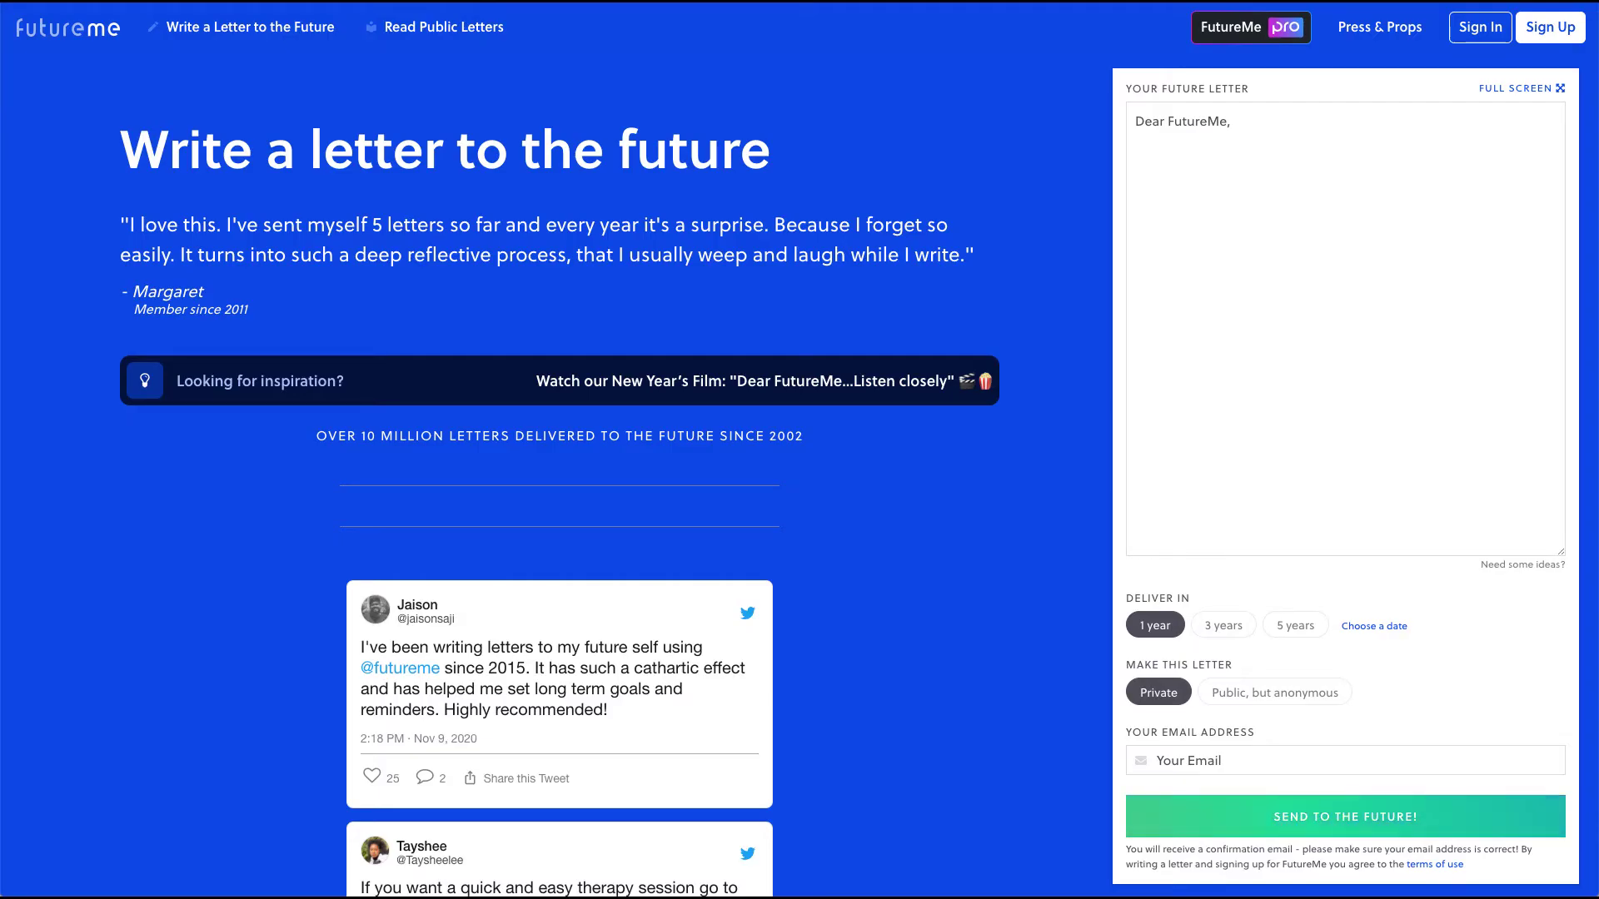
click(1220, 279)
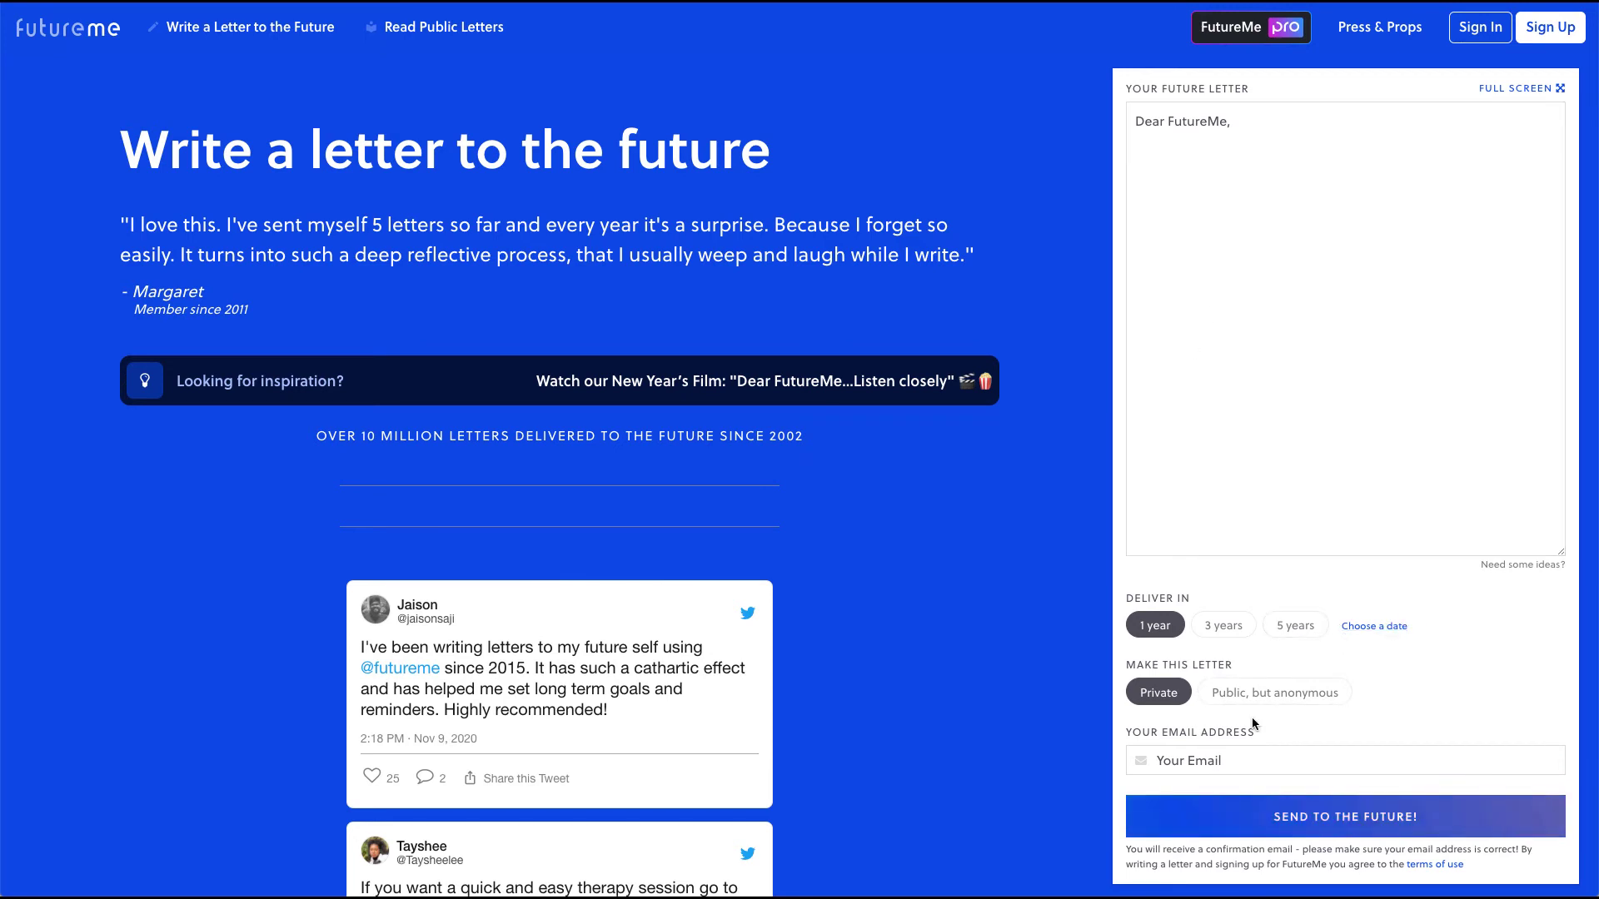
scroll(1252, 717, down, 3)
scroll(1252, 717, up, 4)
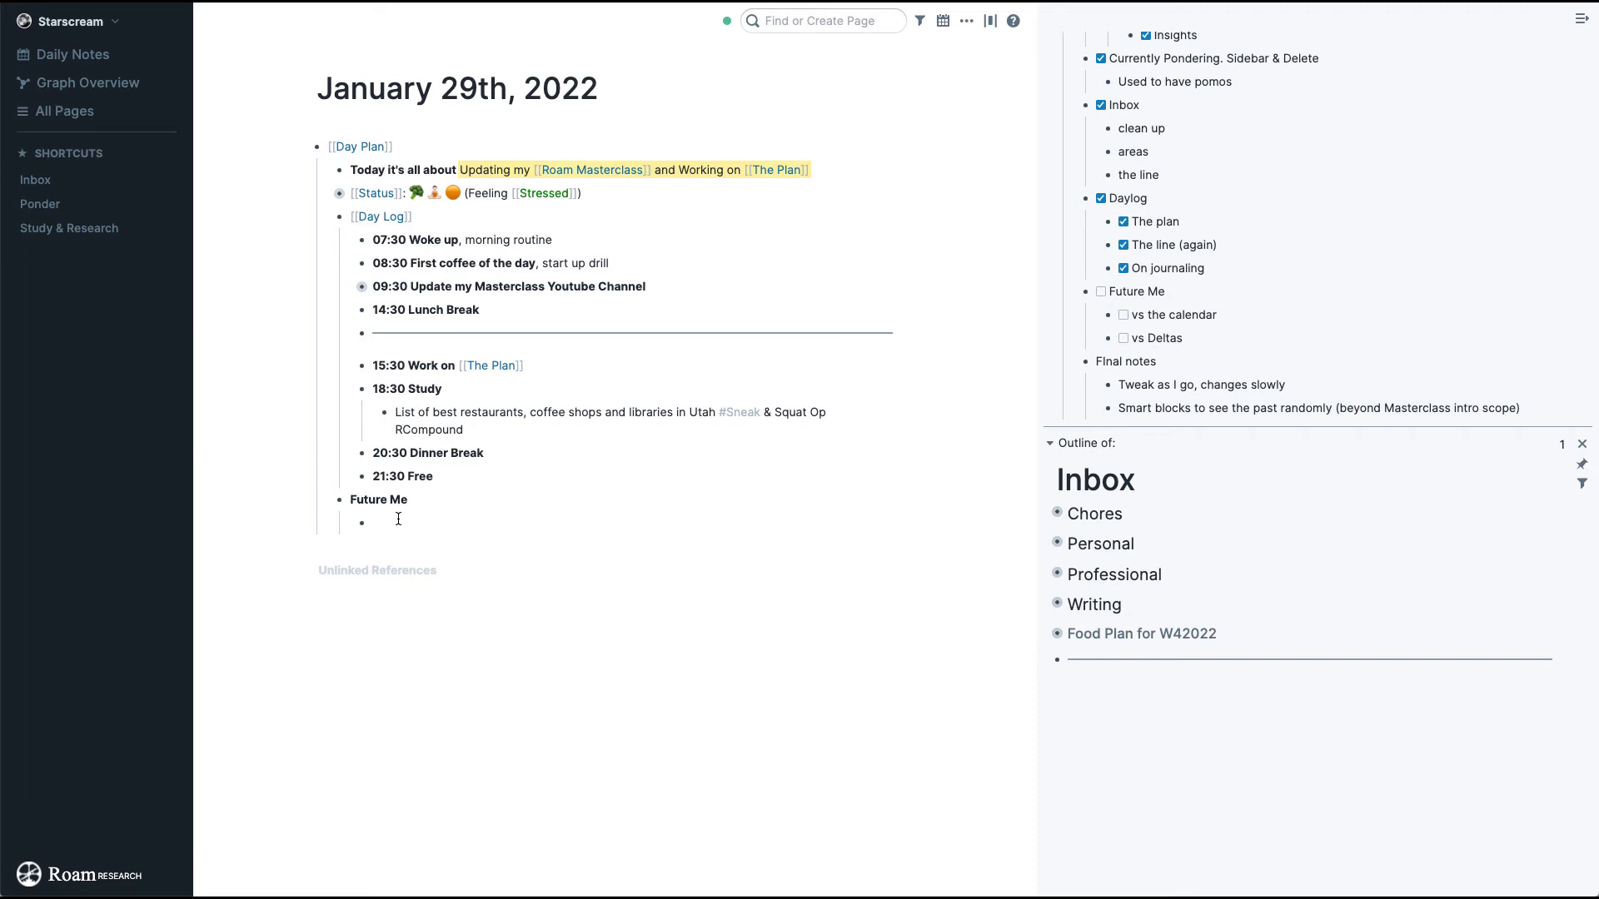
- Under Future Me, link January 27th, 2023 using [[in 1 year and indent a Hope note beneath it
text([[in 1 year)
key(Return)
key(Return)
key(Tab)
text(Hope)
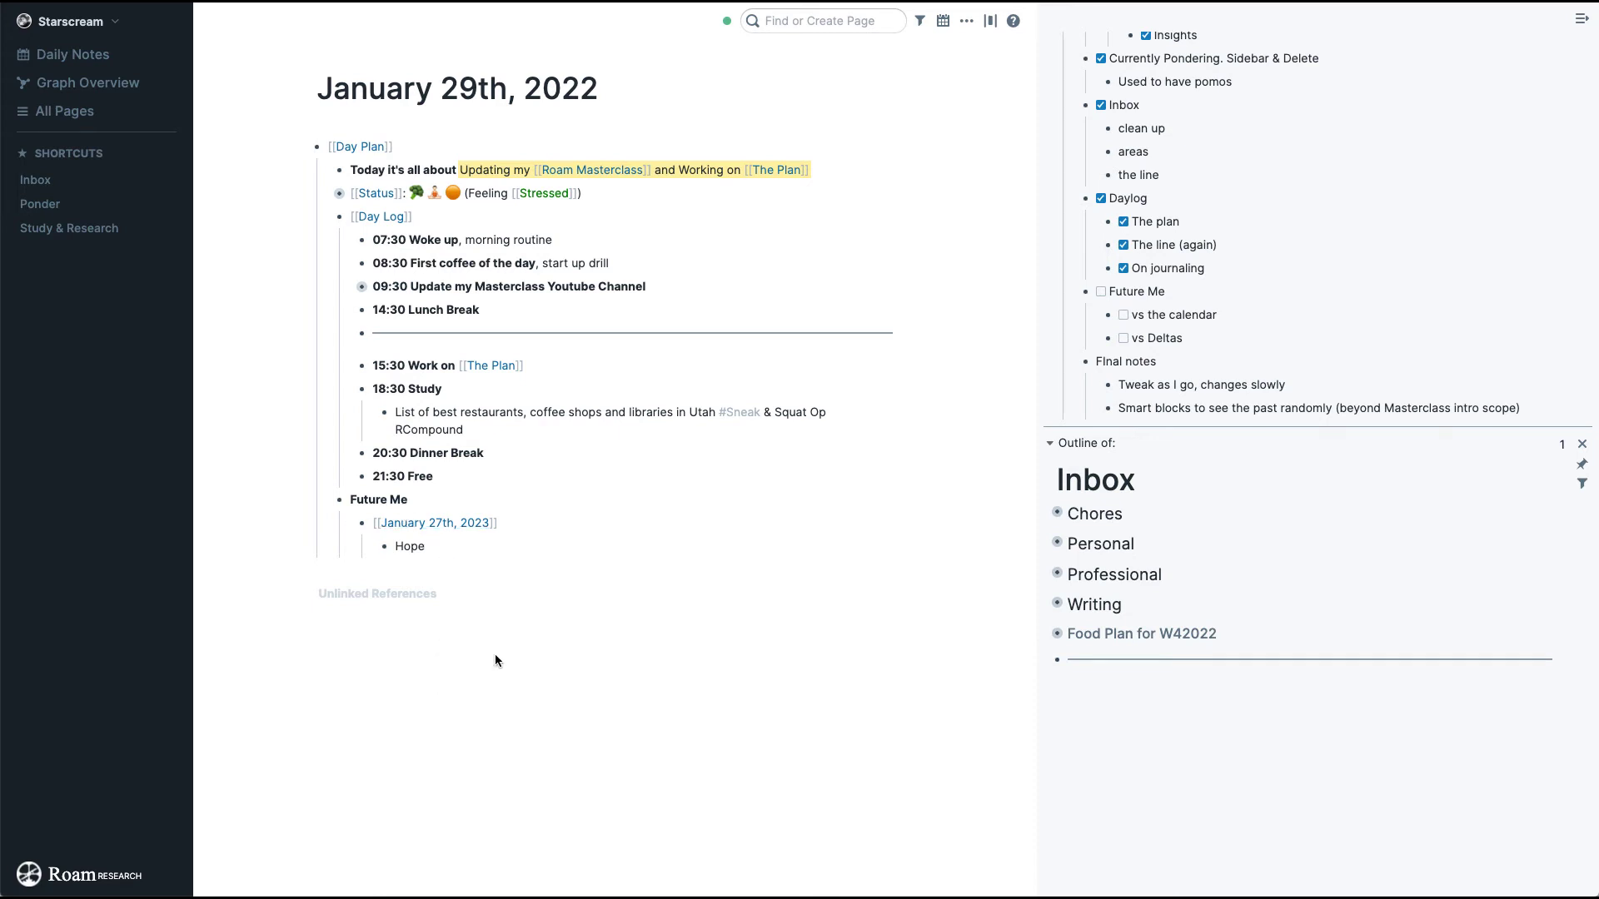
- Open the January 27th, 2023 page and expand the reference's Day Plan context
click(449, 533)
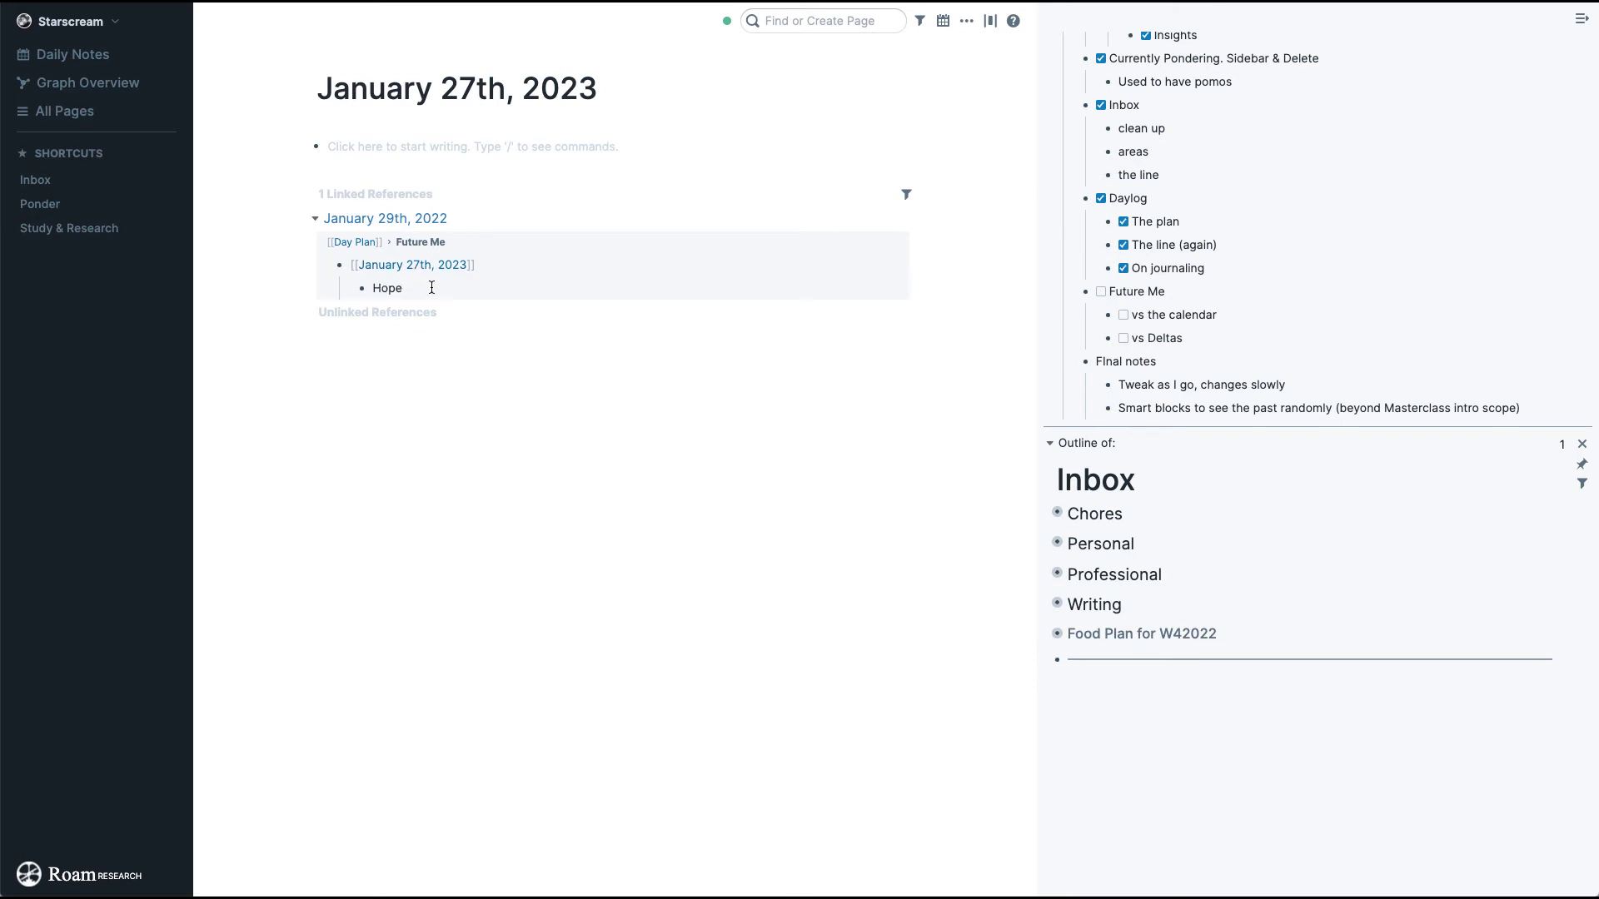
click(432, 285)
click(359, 244)
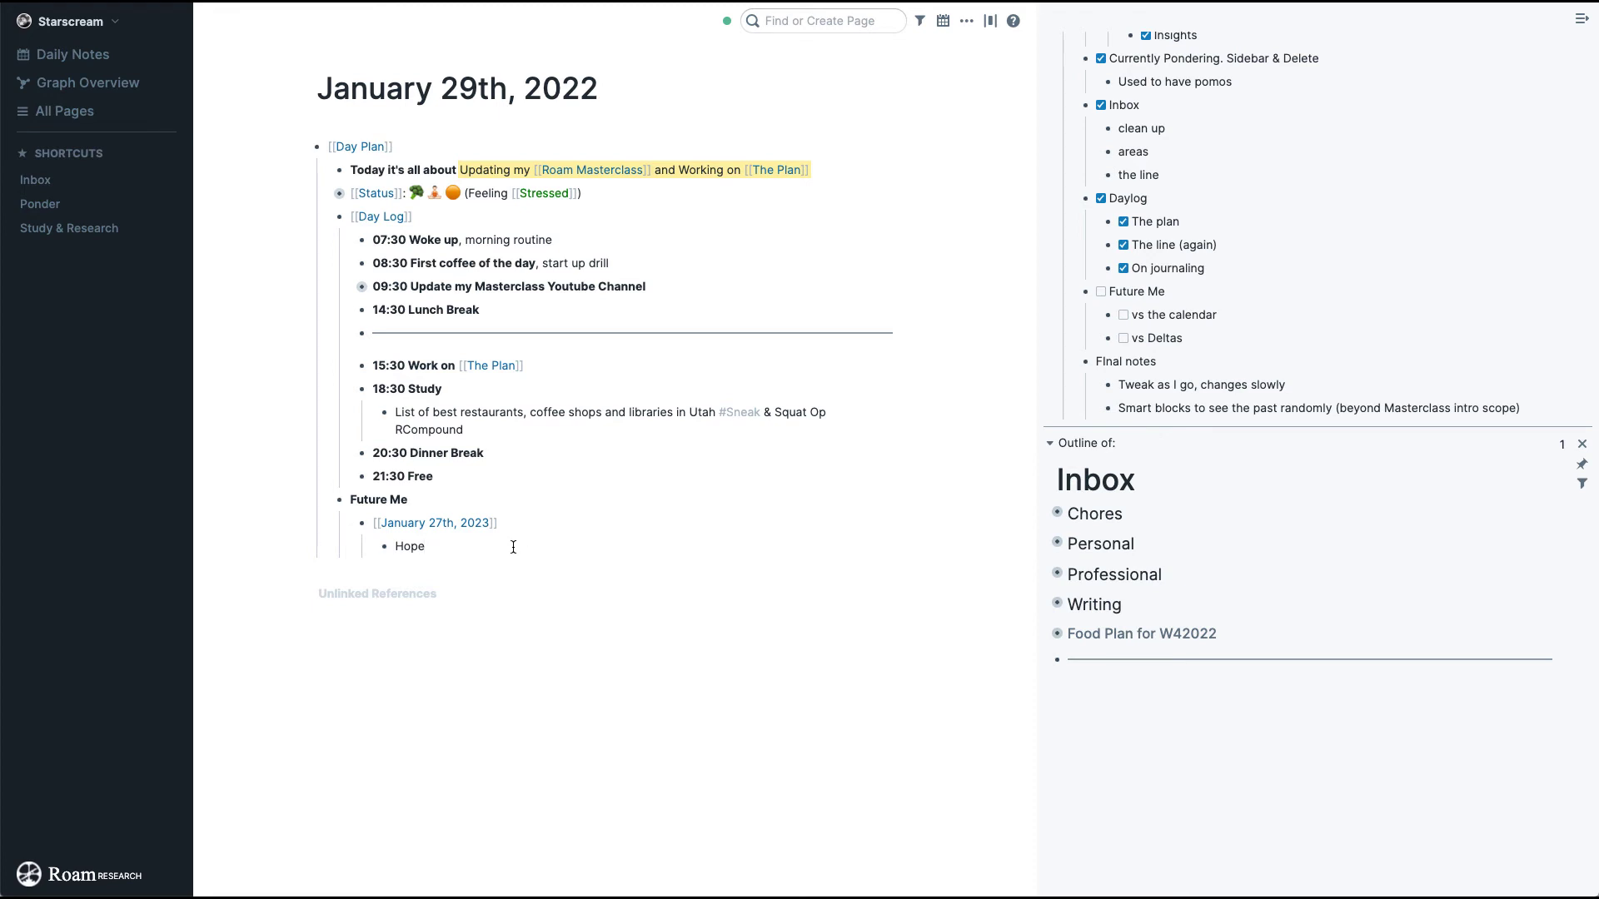
- Open February 1st, 2022 by searching 'next tuesday' and add 'Did you do your keggels?' as its first block
key(ctrl+u)
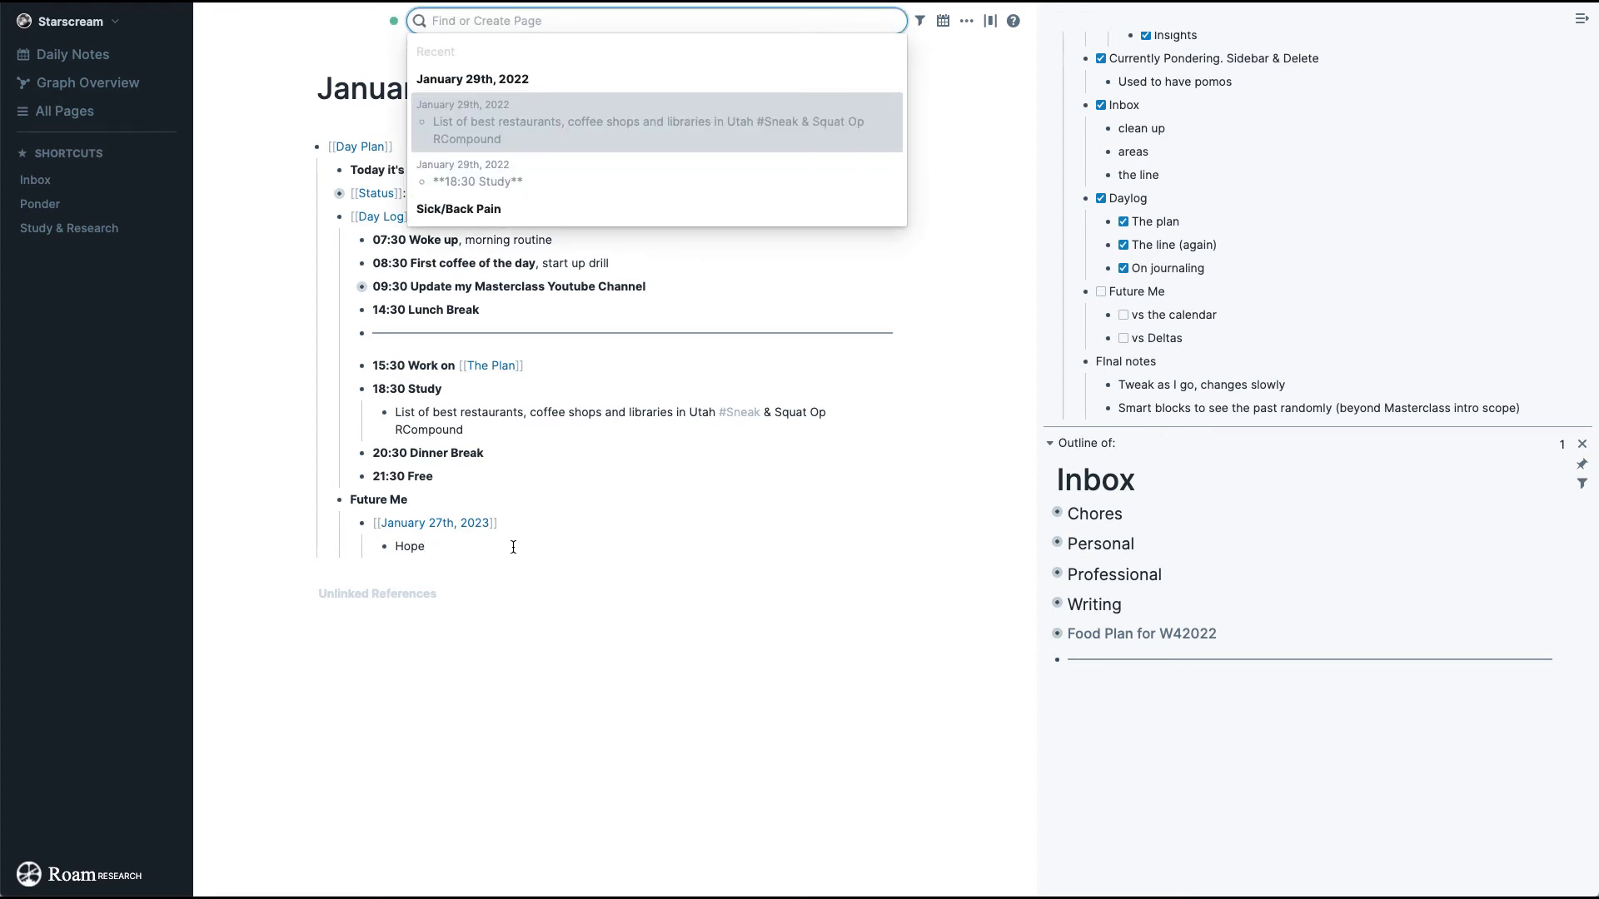
text(next tuesday)
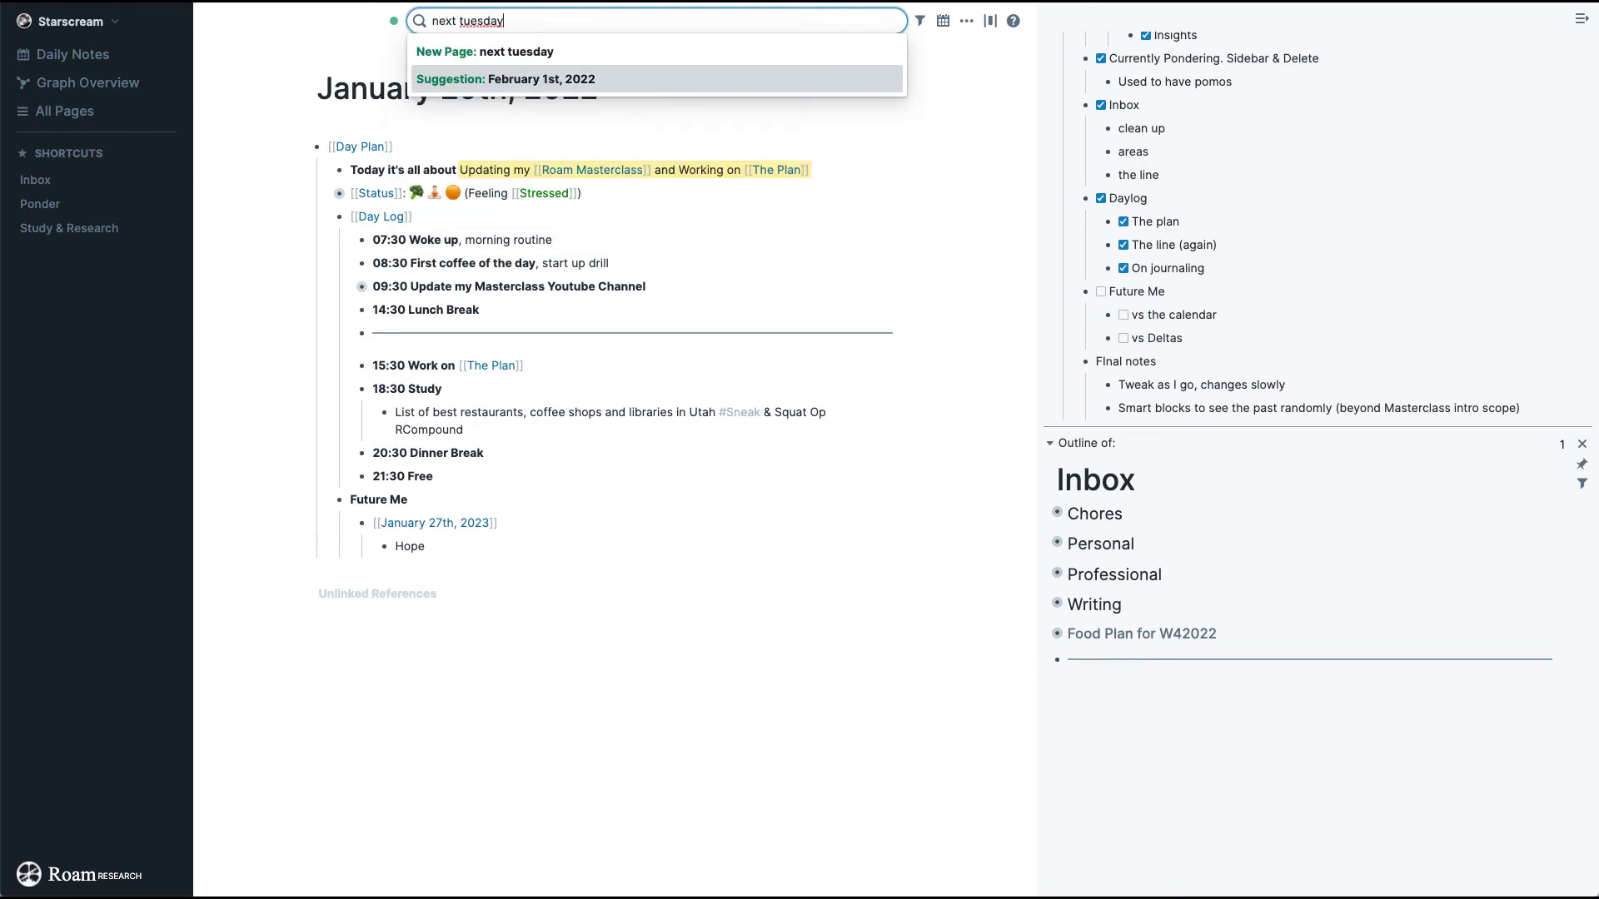
key(Return)
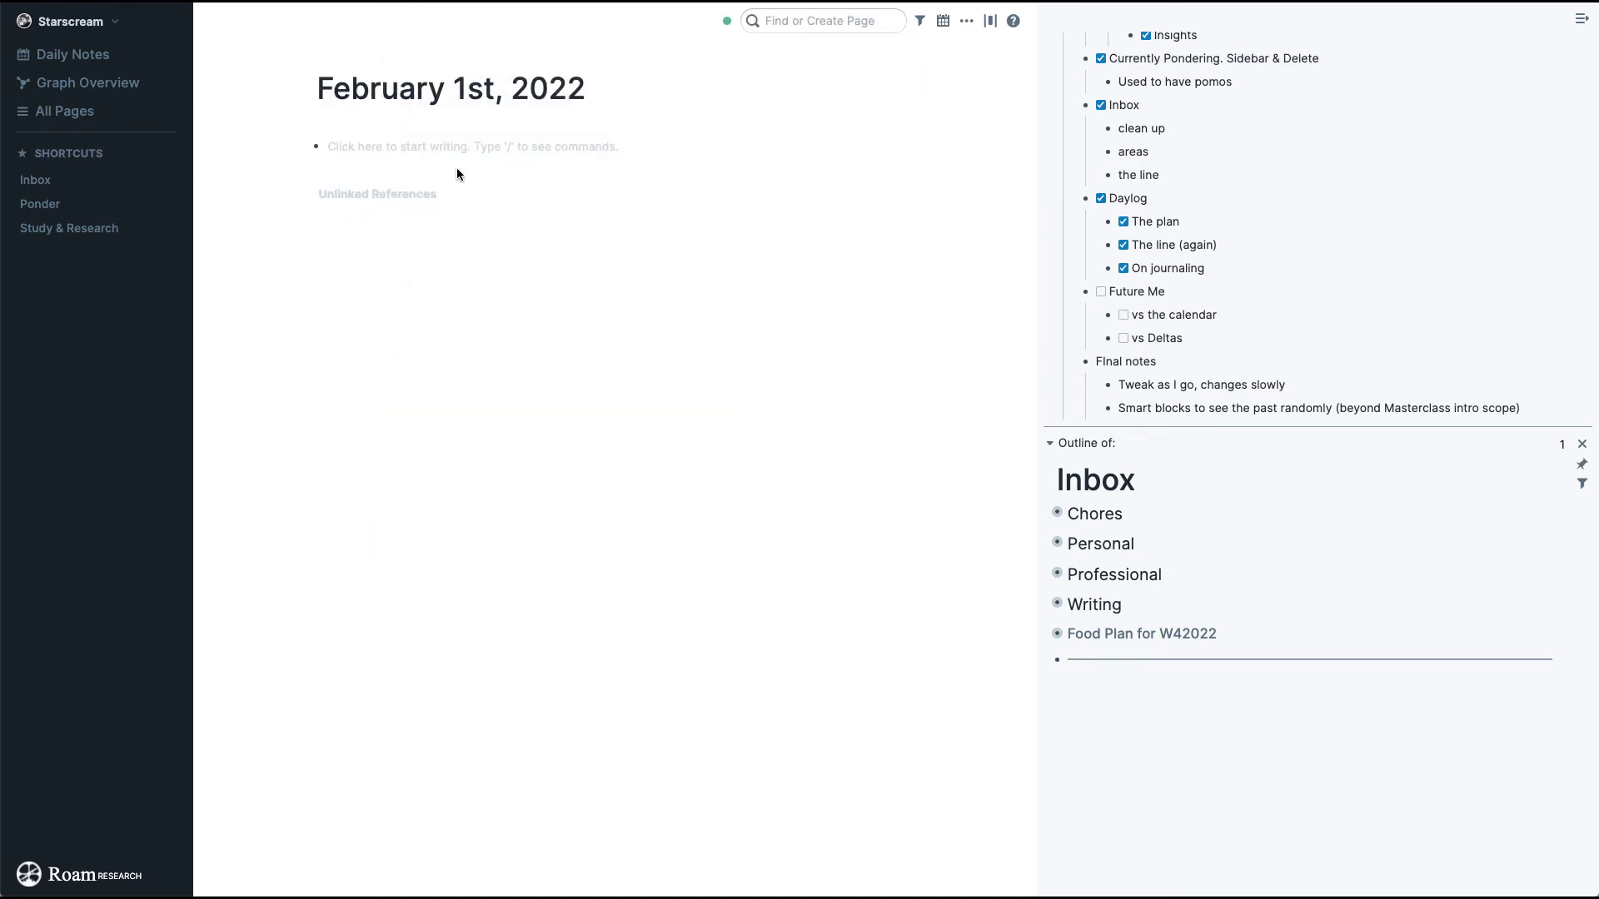
click(454, 147)
text(Did you do your keggels)
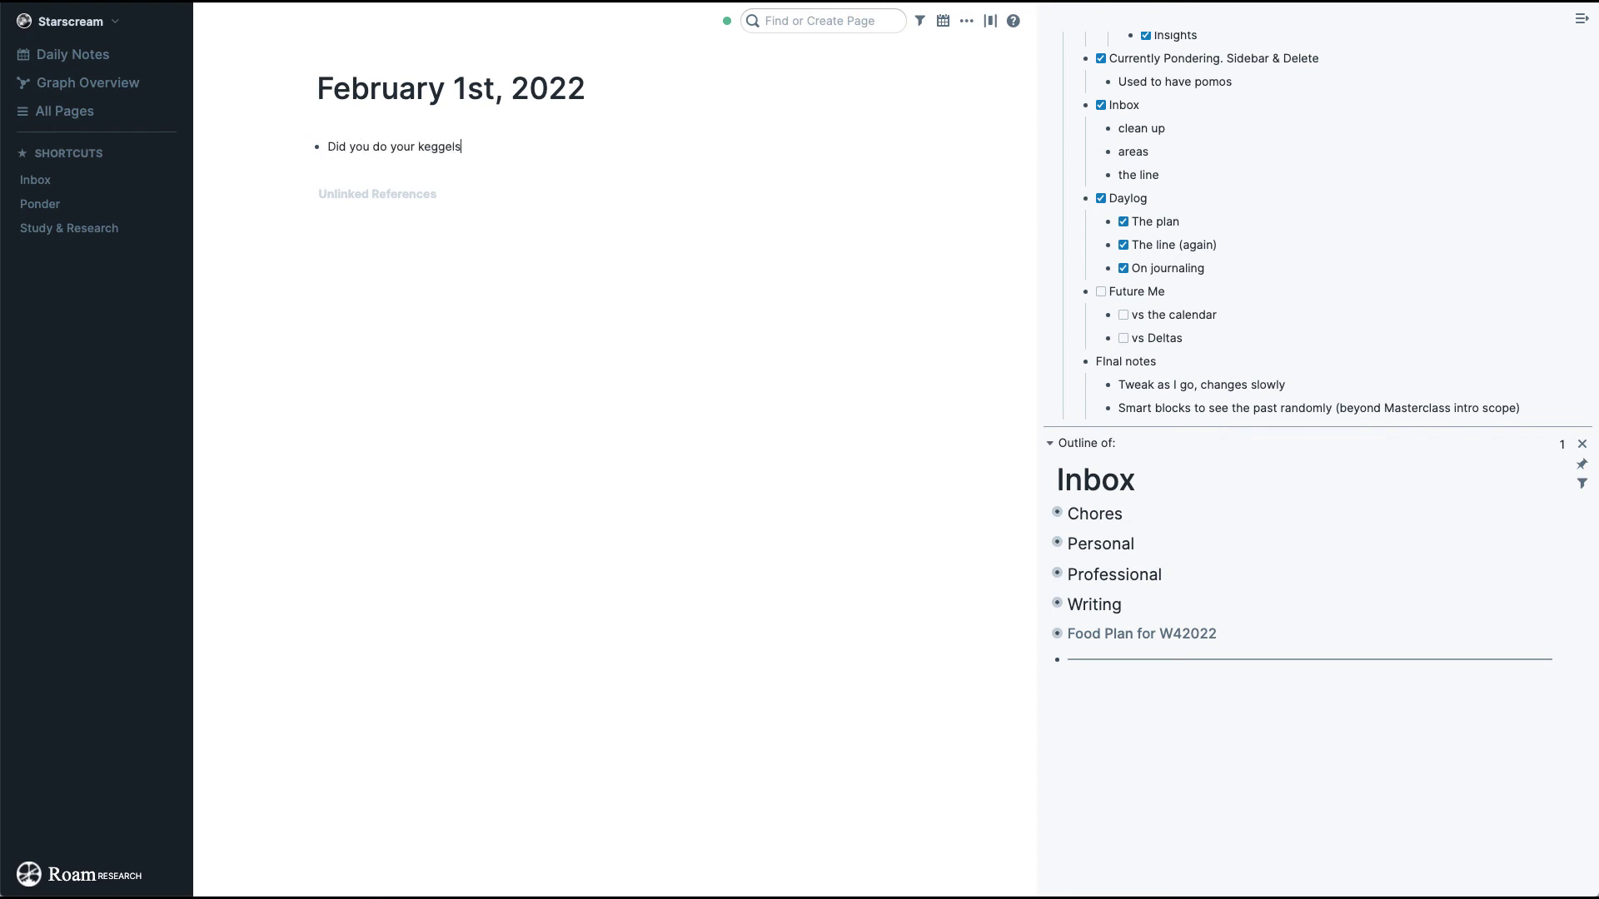
text(?)
drag(316, 146, 1060, 667)
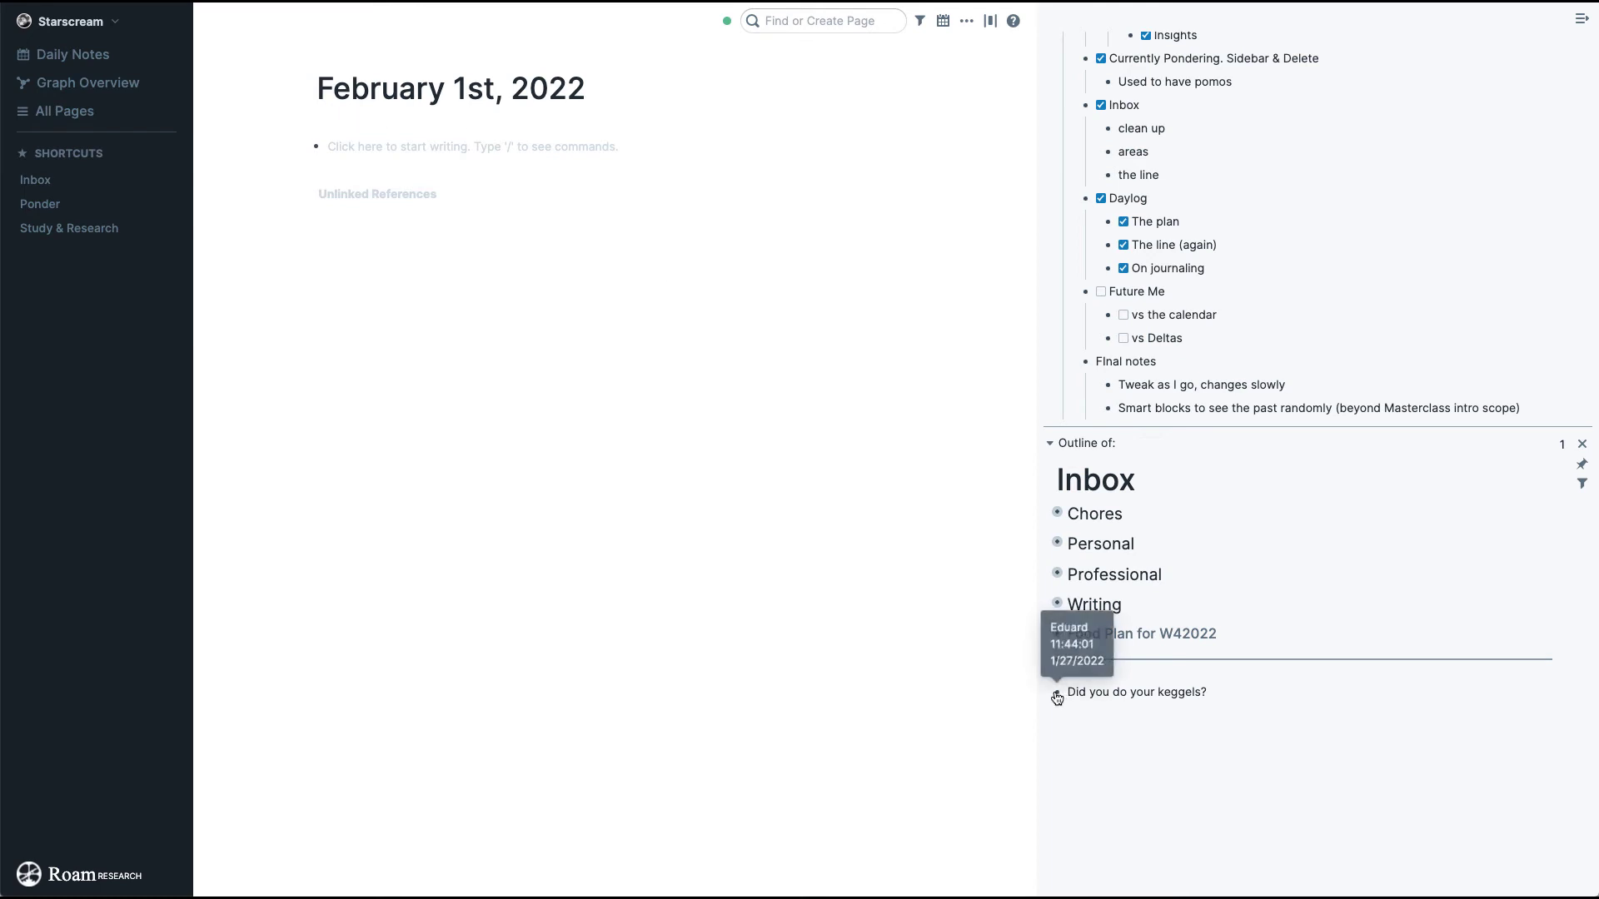
drag(1058, 692, 317, 142)
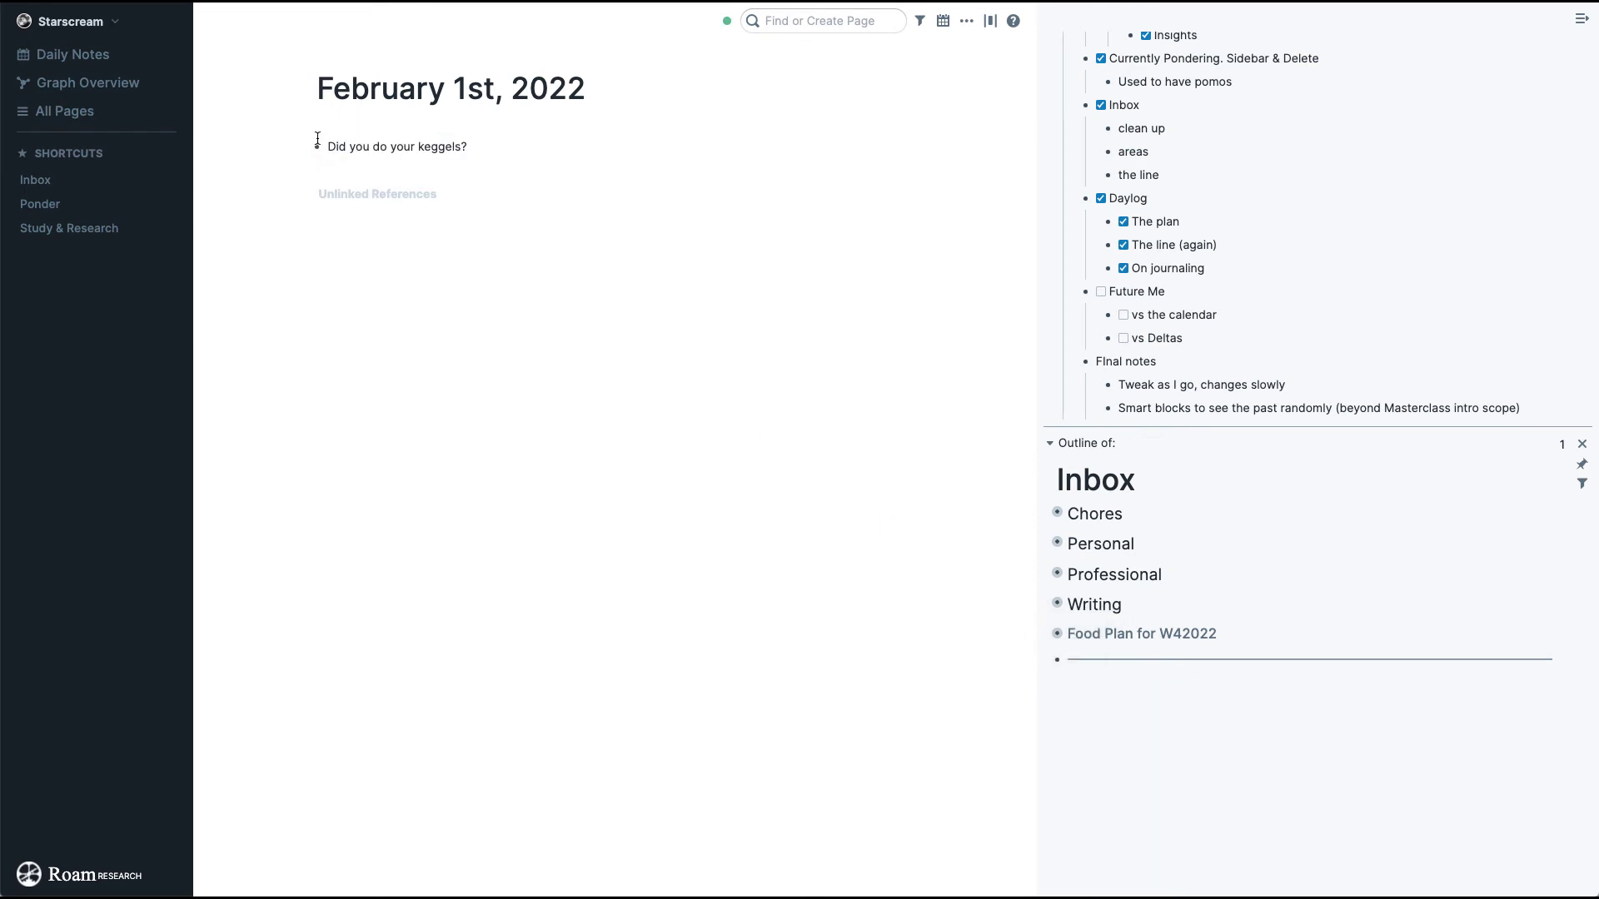
- Use the date picker to visit January 28th, 2022, then return to January 29th, 2022
click(492, 149)
click(942, 21)
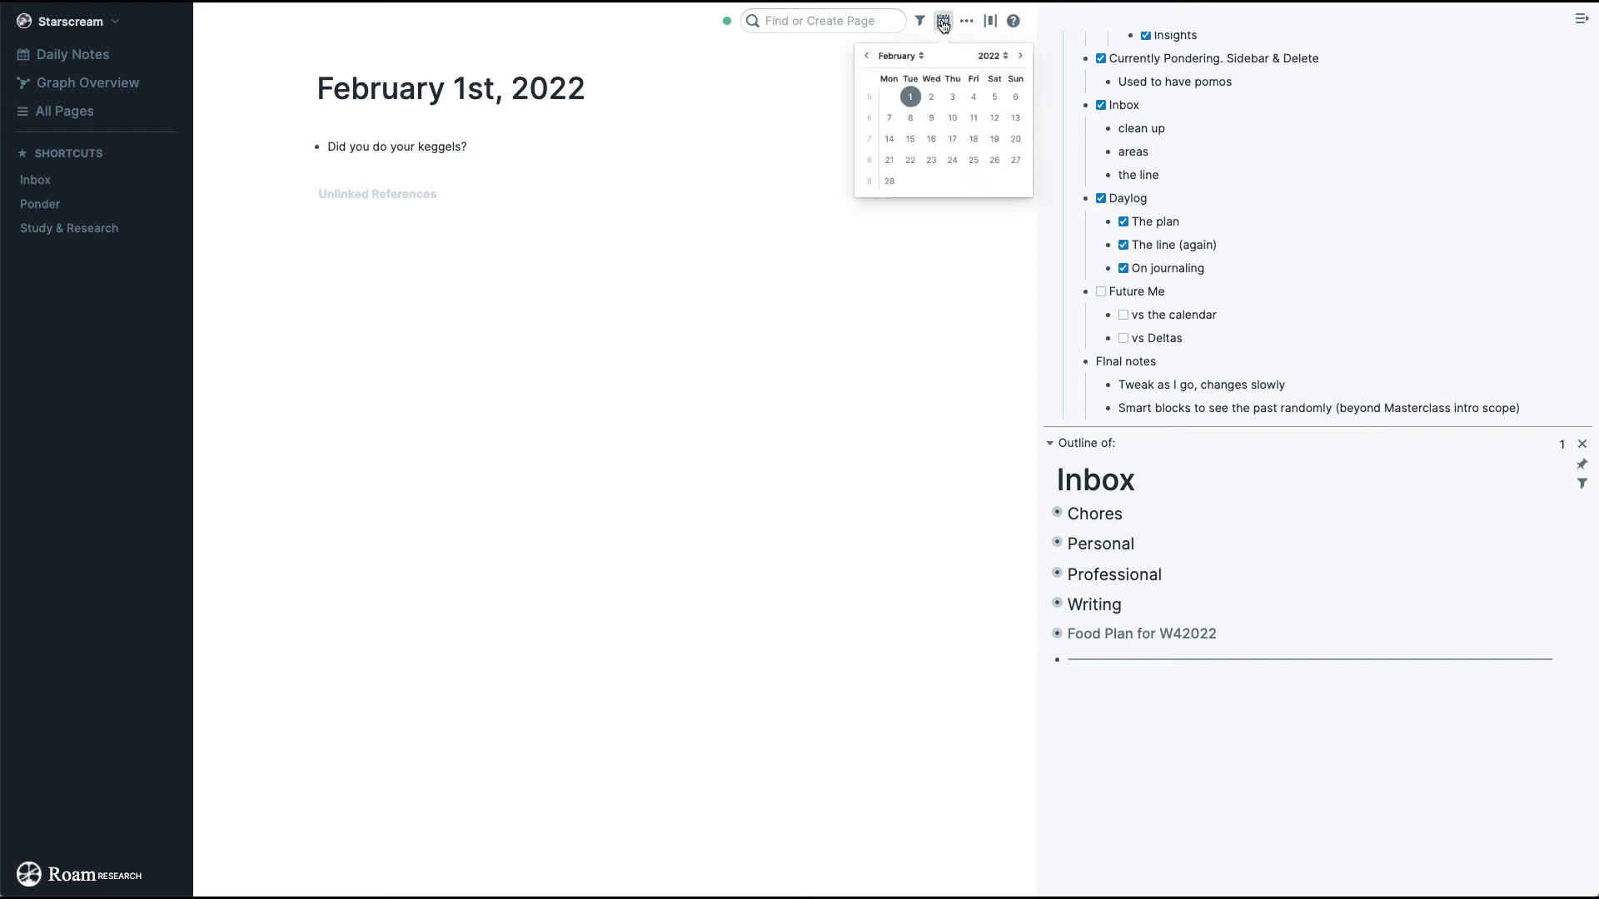
click(836, 60)
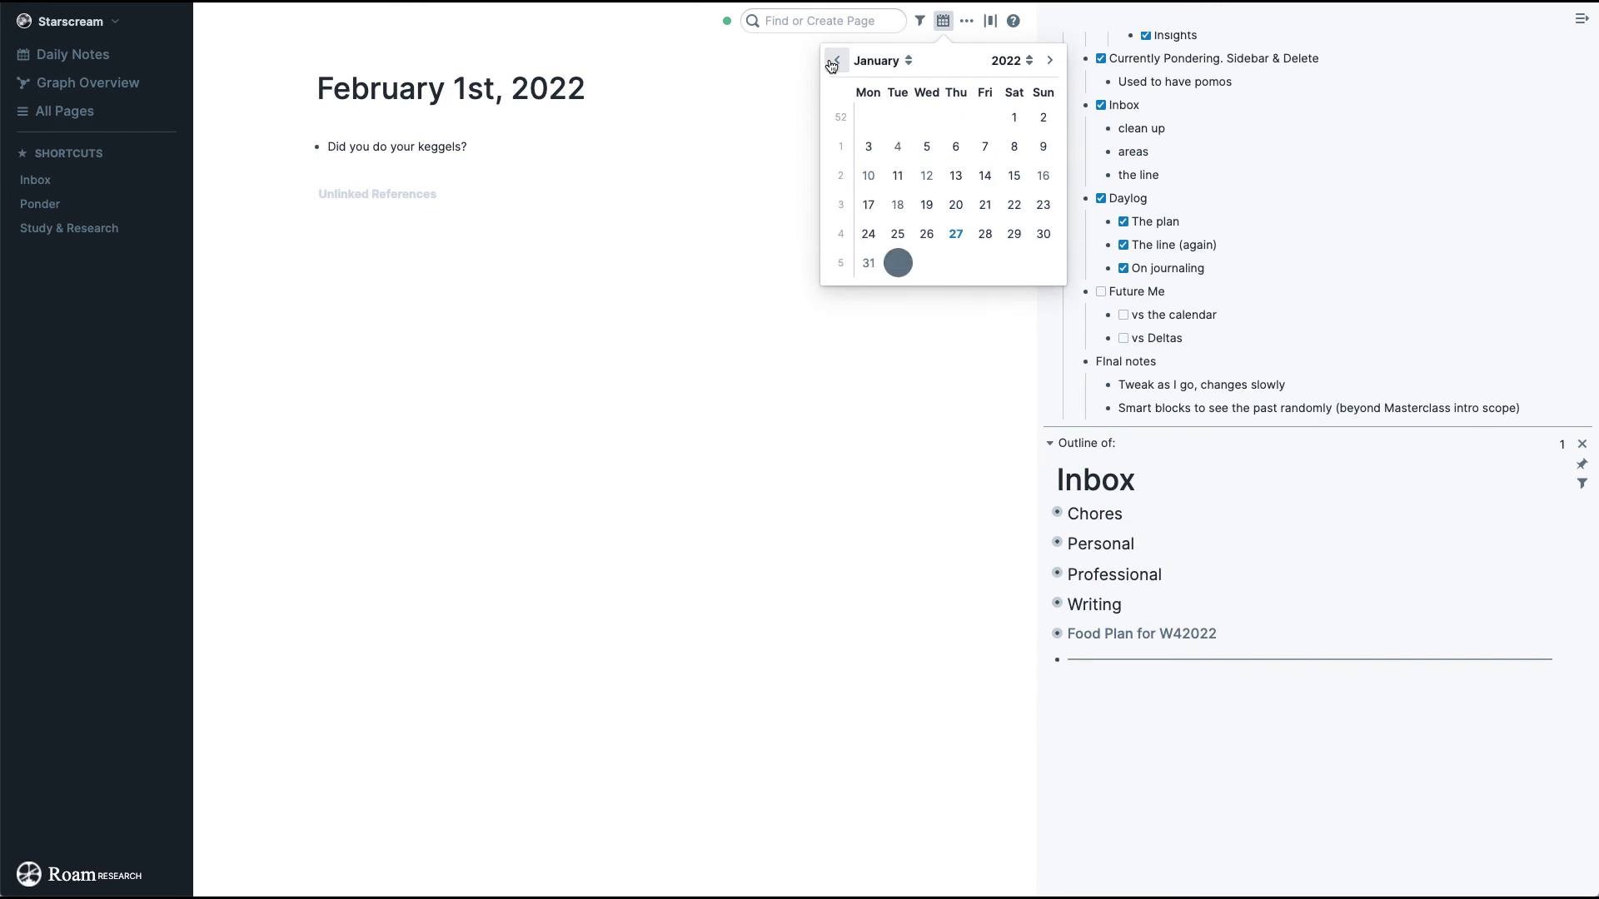
click(984, 237)
click(366, 152)
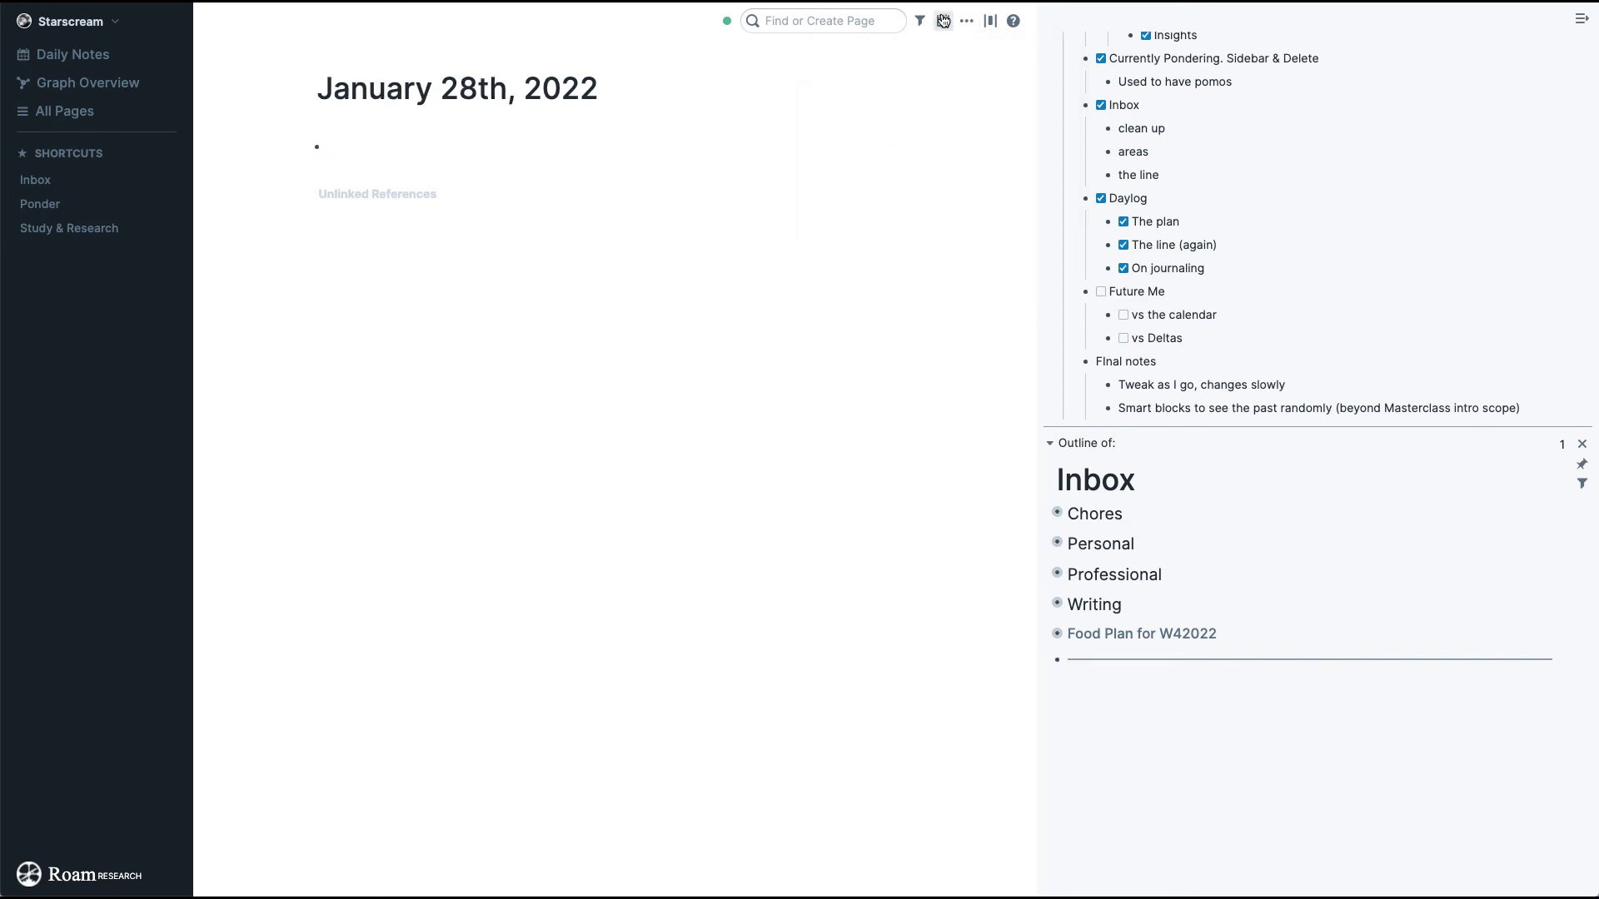
click(943, 20)
click(1012, 236)
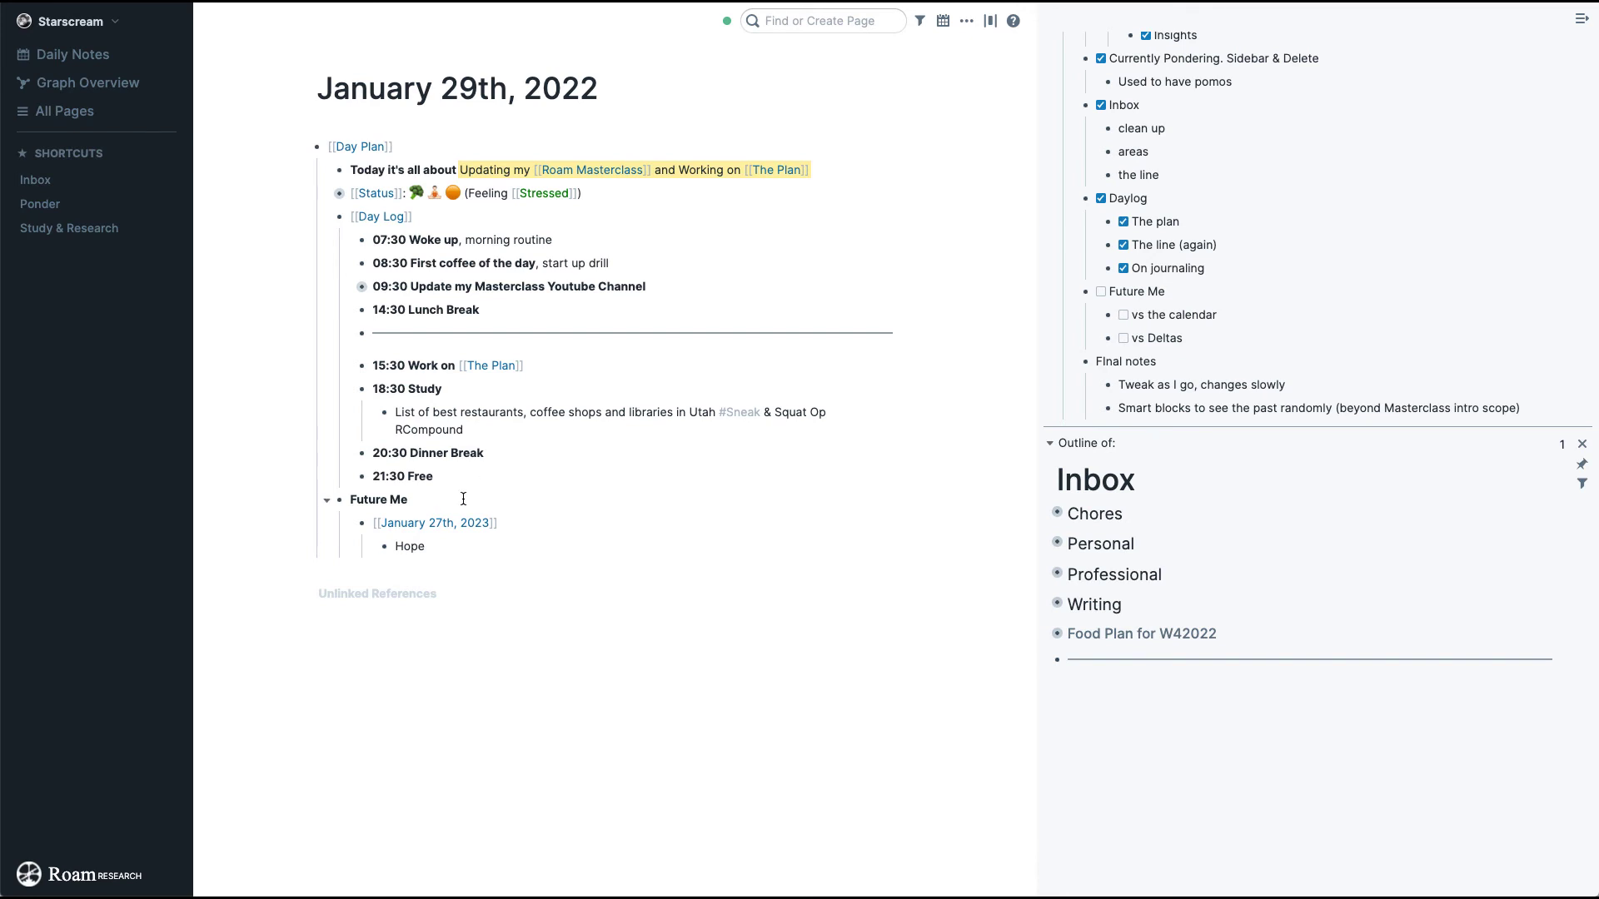
- Open the January 27th, 2023 link under Future Me and expand its Future Me and Day Plan breadcrumbs
click(439, 546)
click(431, 524)
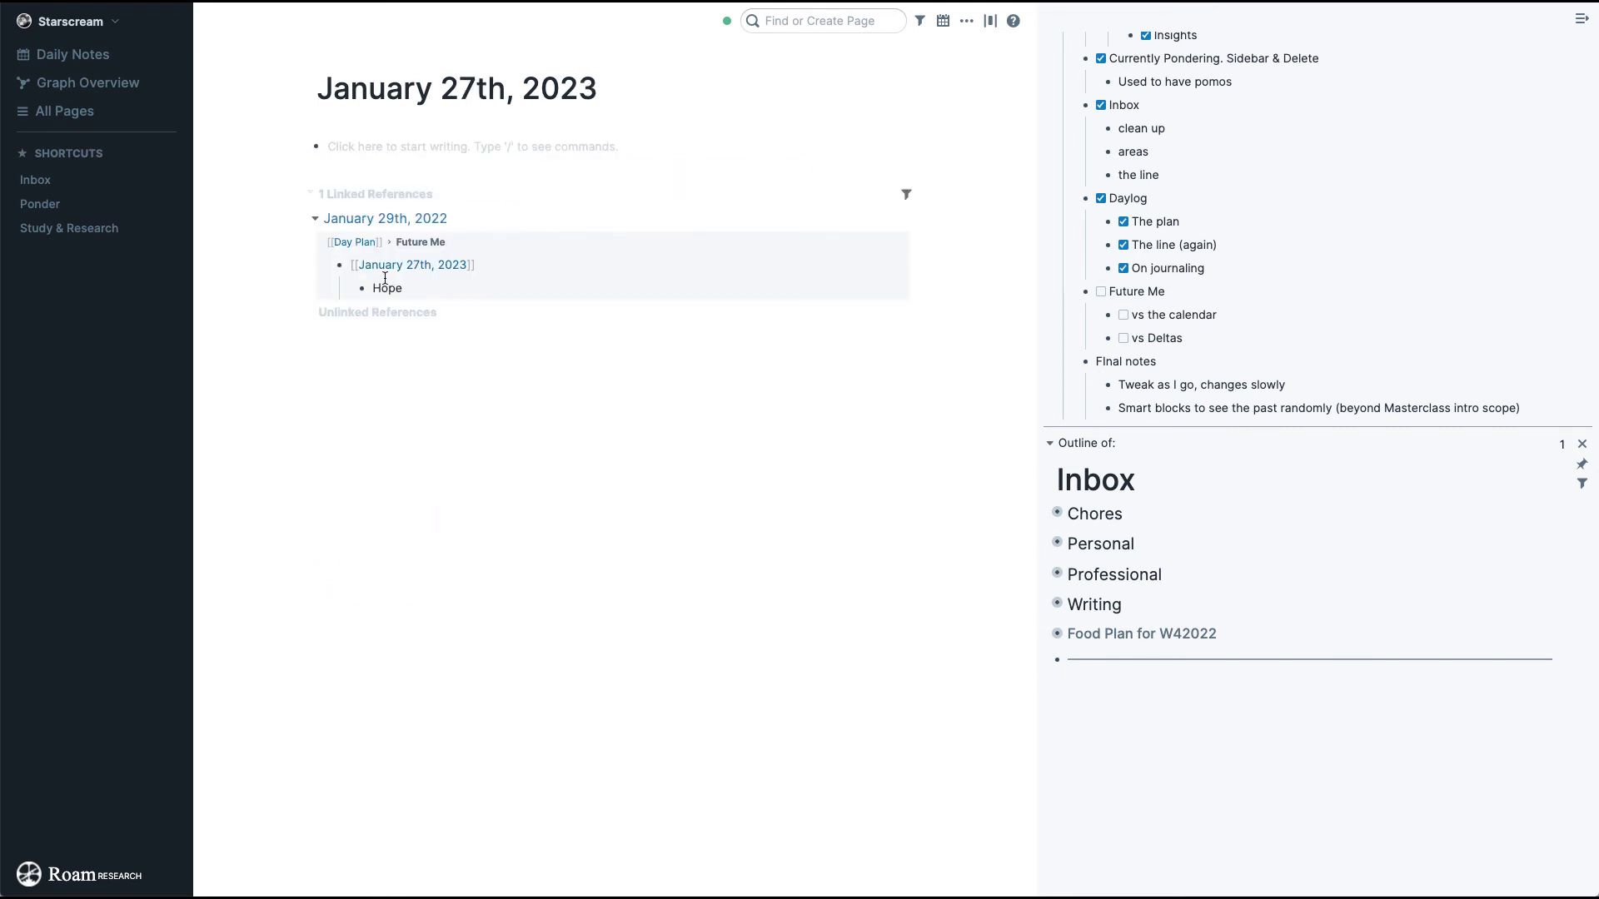
click(411, 243)
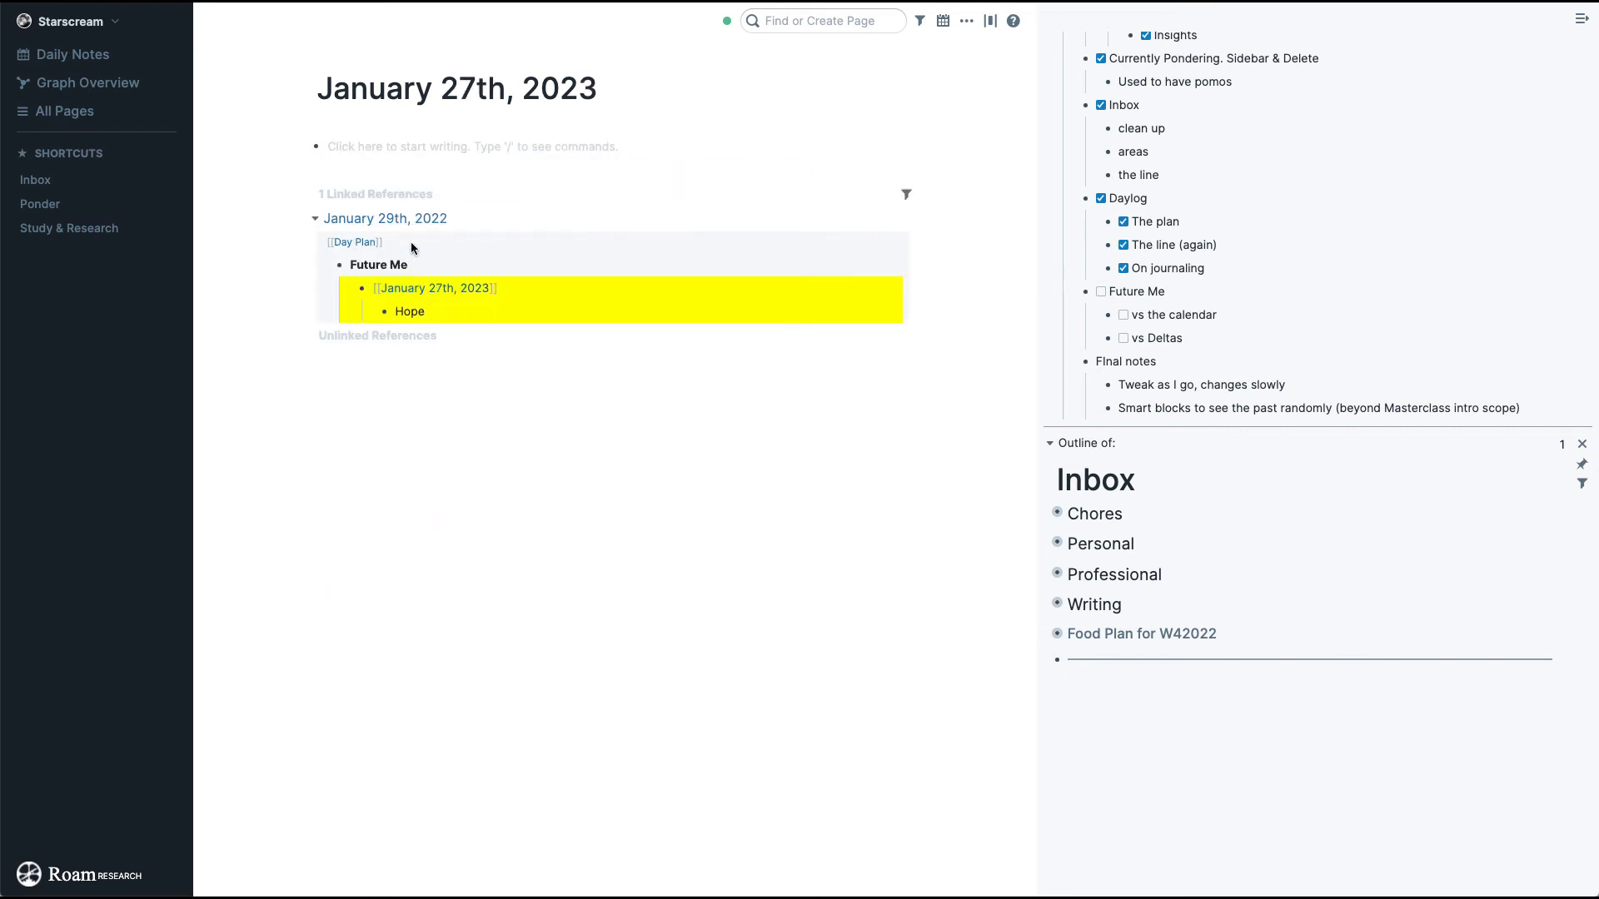
click(351, 243)
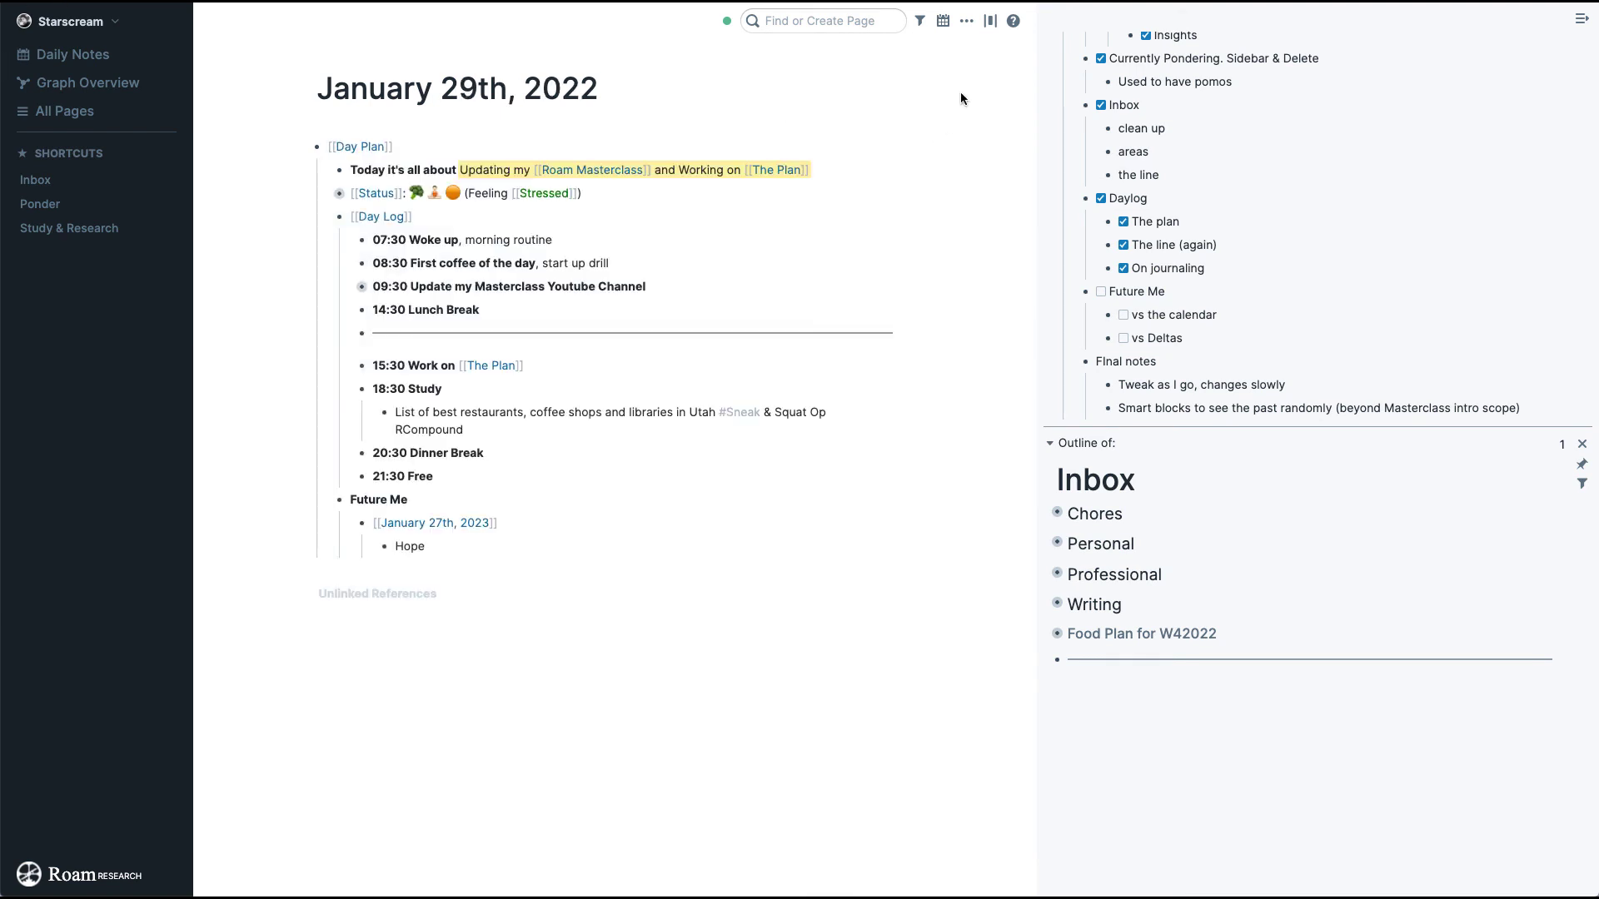
- Open the February 1st, 2022 daily note from the date picker
click(942, 21)
click(1053, 61)
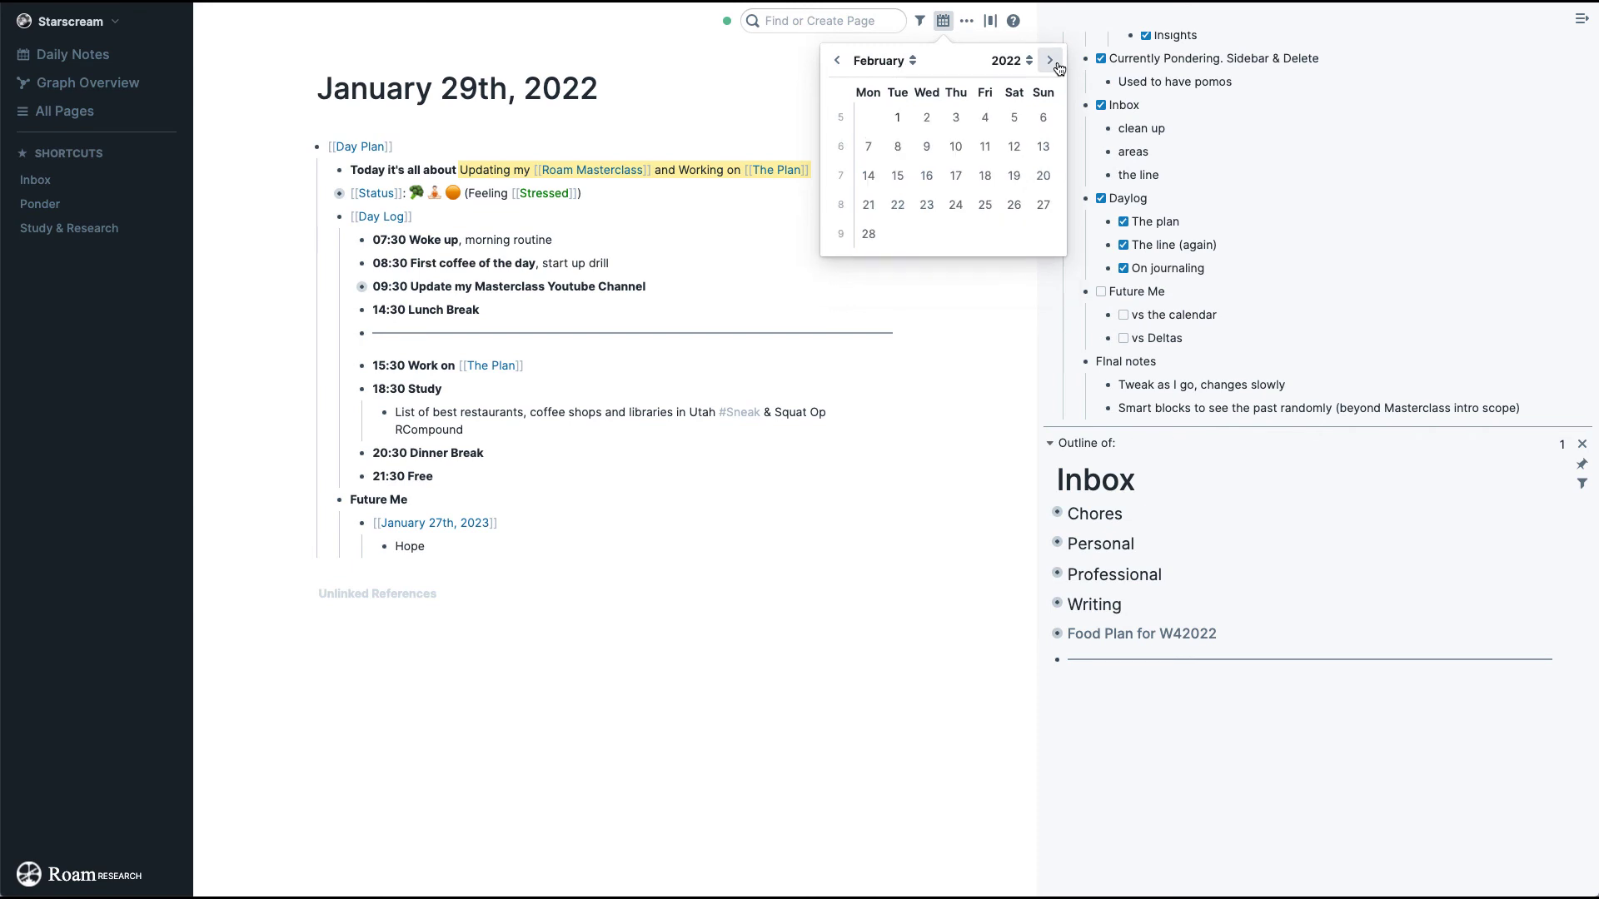
click(897, 118)
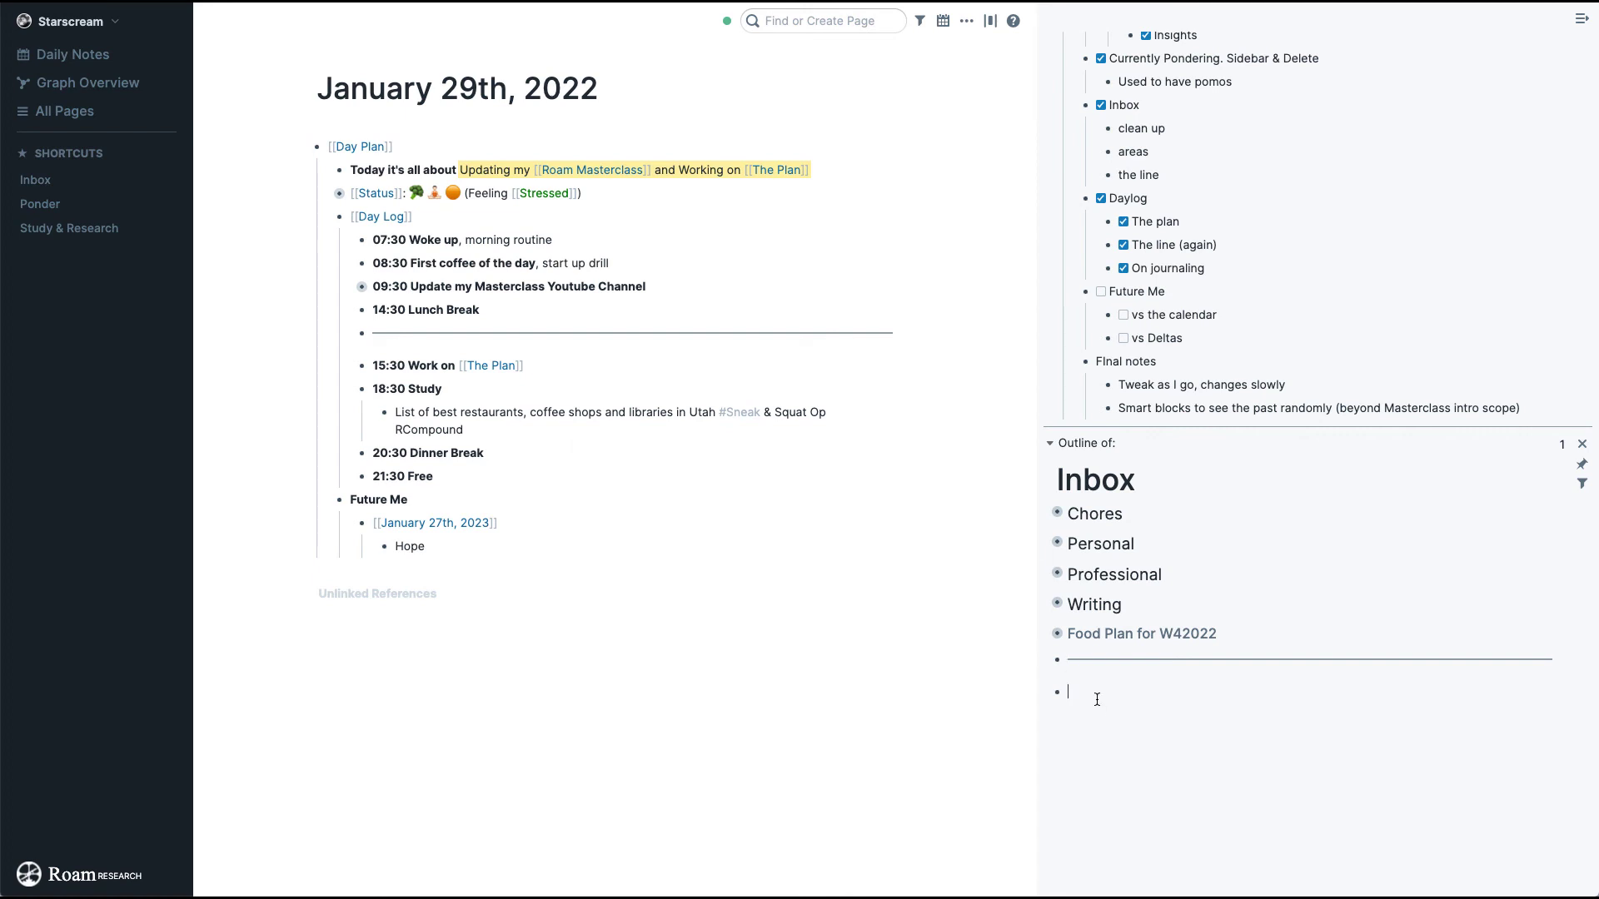
- Paste the friend follow-up task into the Inbox and give it a ;;delta deferral of 5+0 days
text(;;delta)
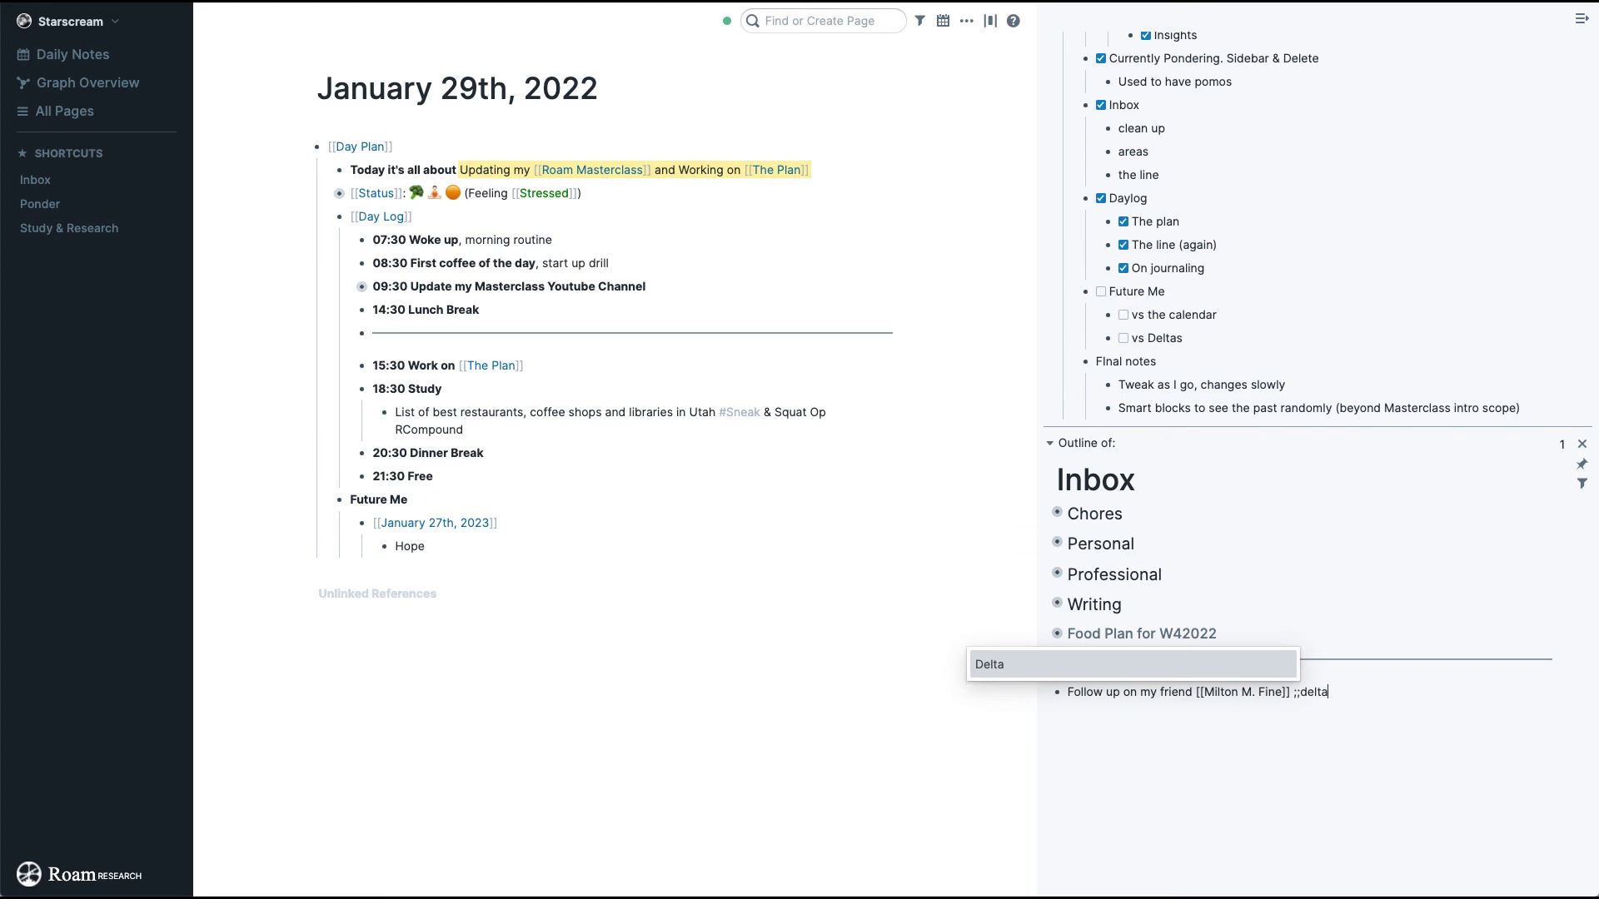
key(Return)
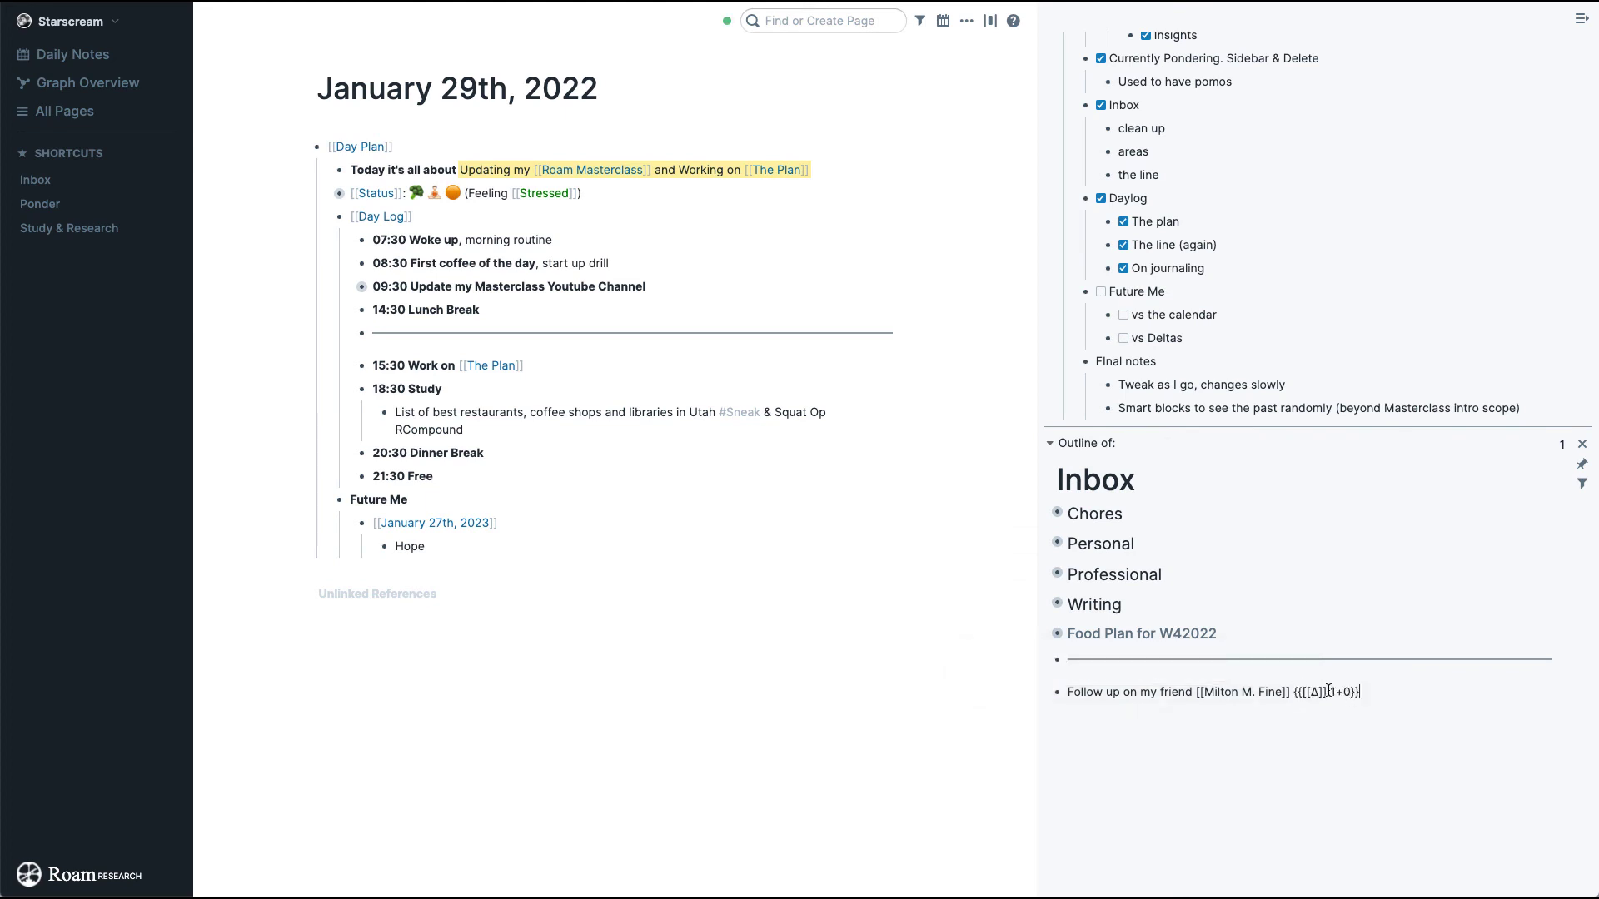
click(1335, 692)
key(BackSpace)
text(5)
click(1342, 751)
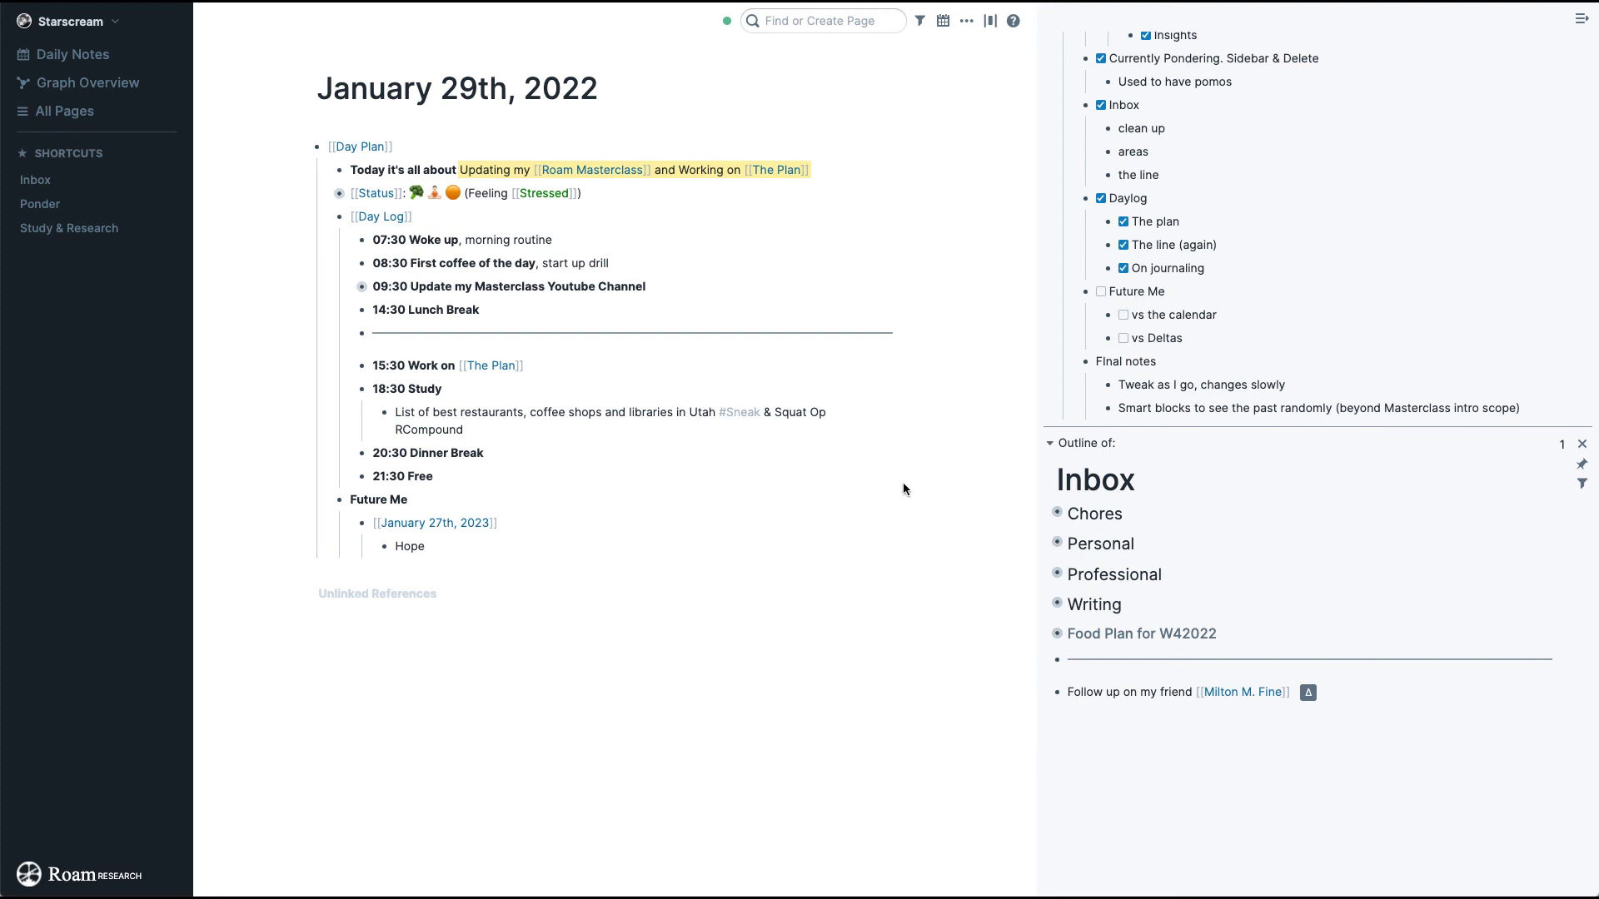
- Defer the follow-up task with its Δ button and inspect it on the February 1st, 2022 note
click(1308, 694)
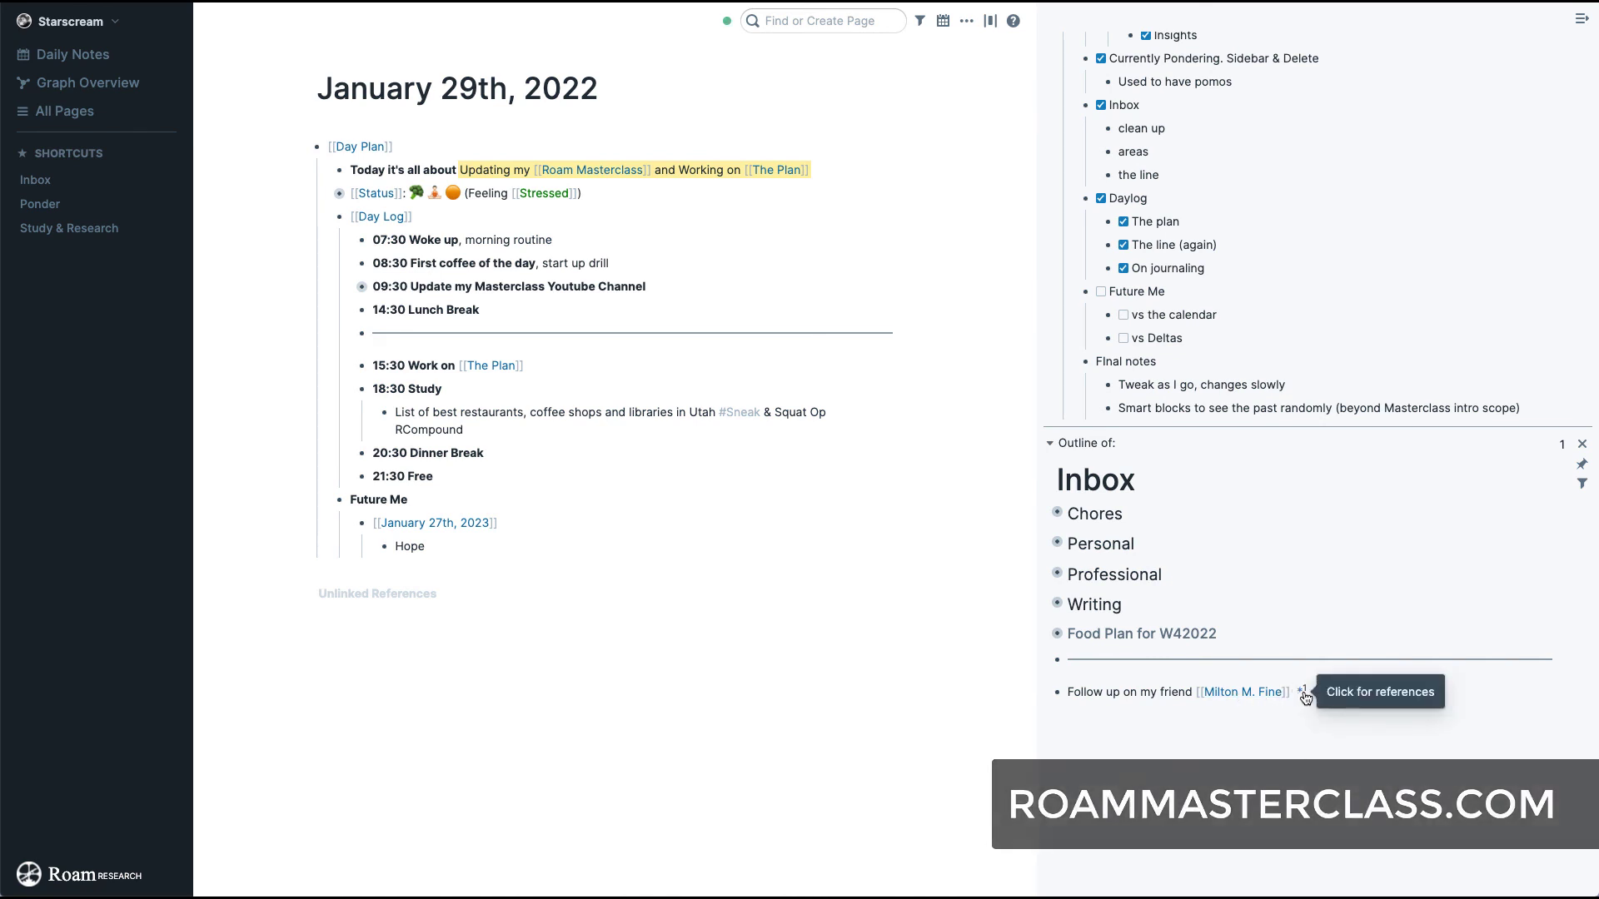
click(1300, 693)
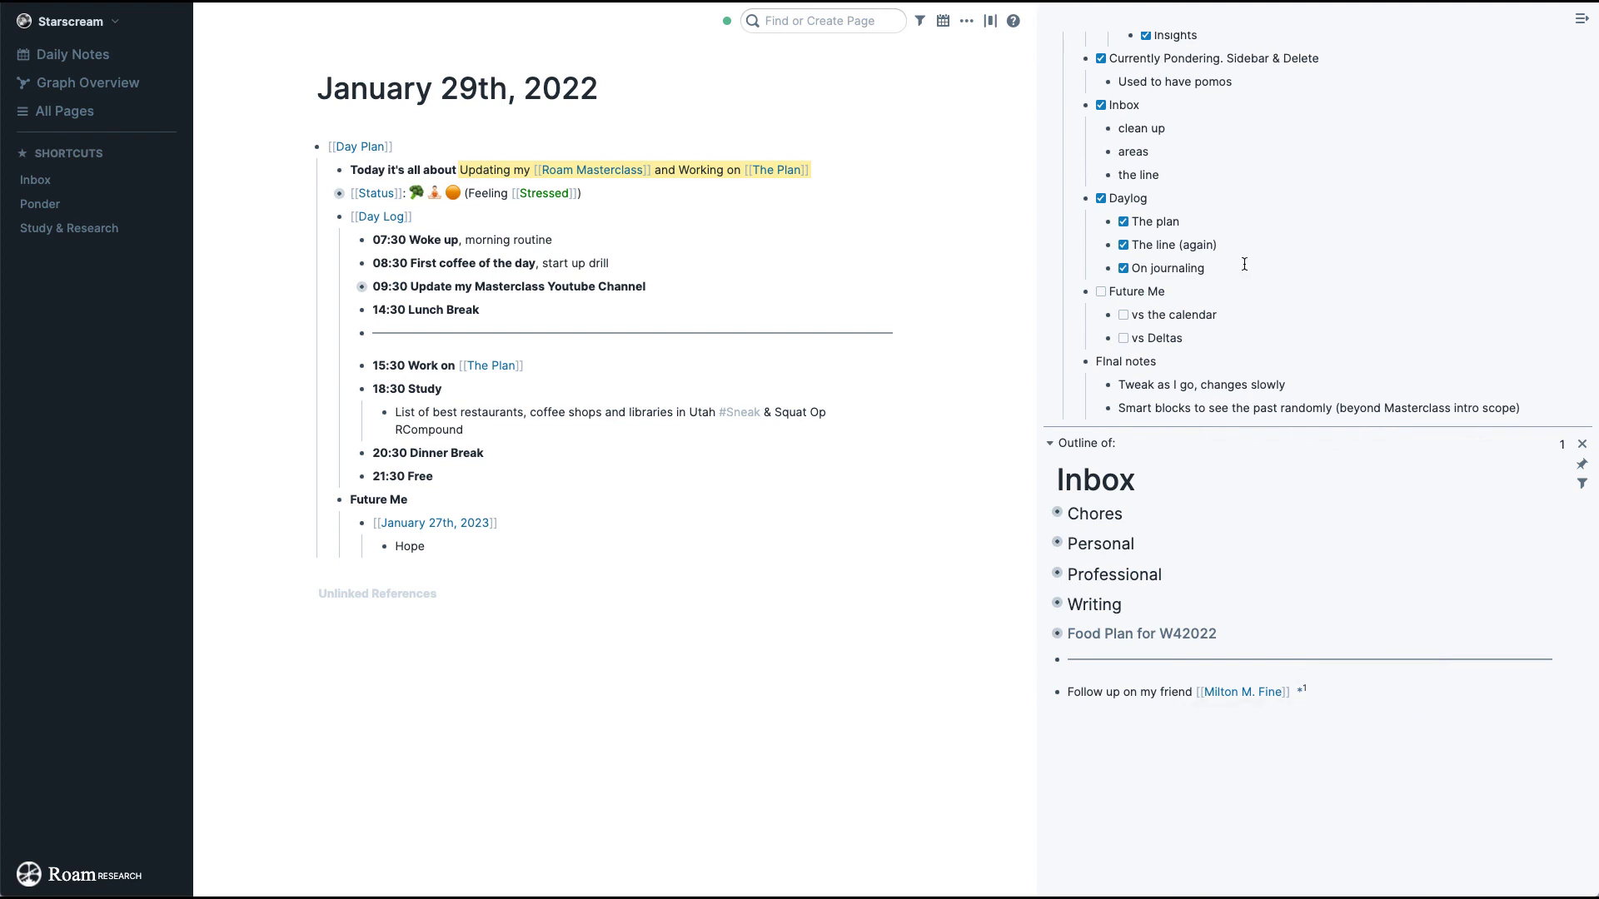
click(942, 21)
click(1050, 60)
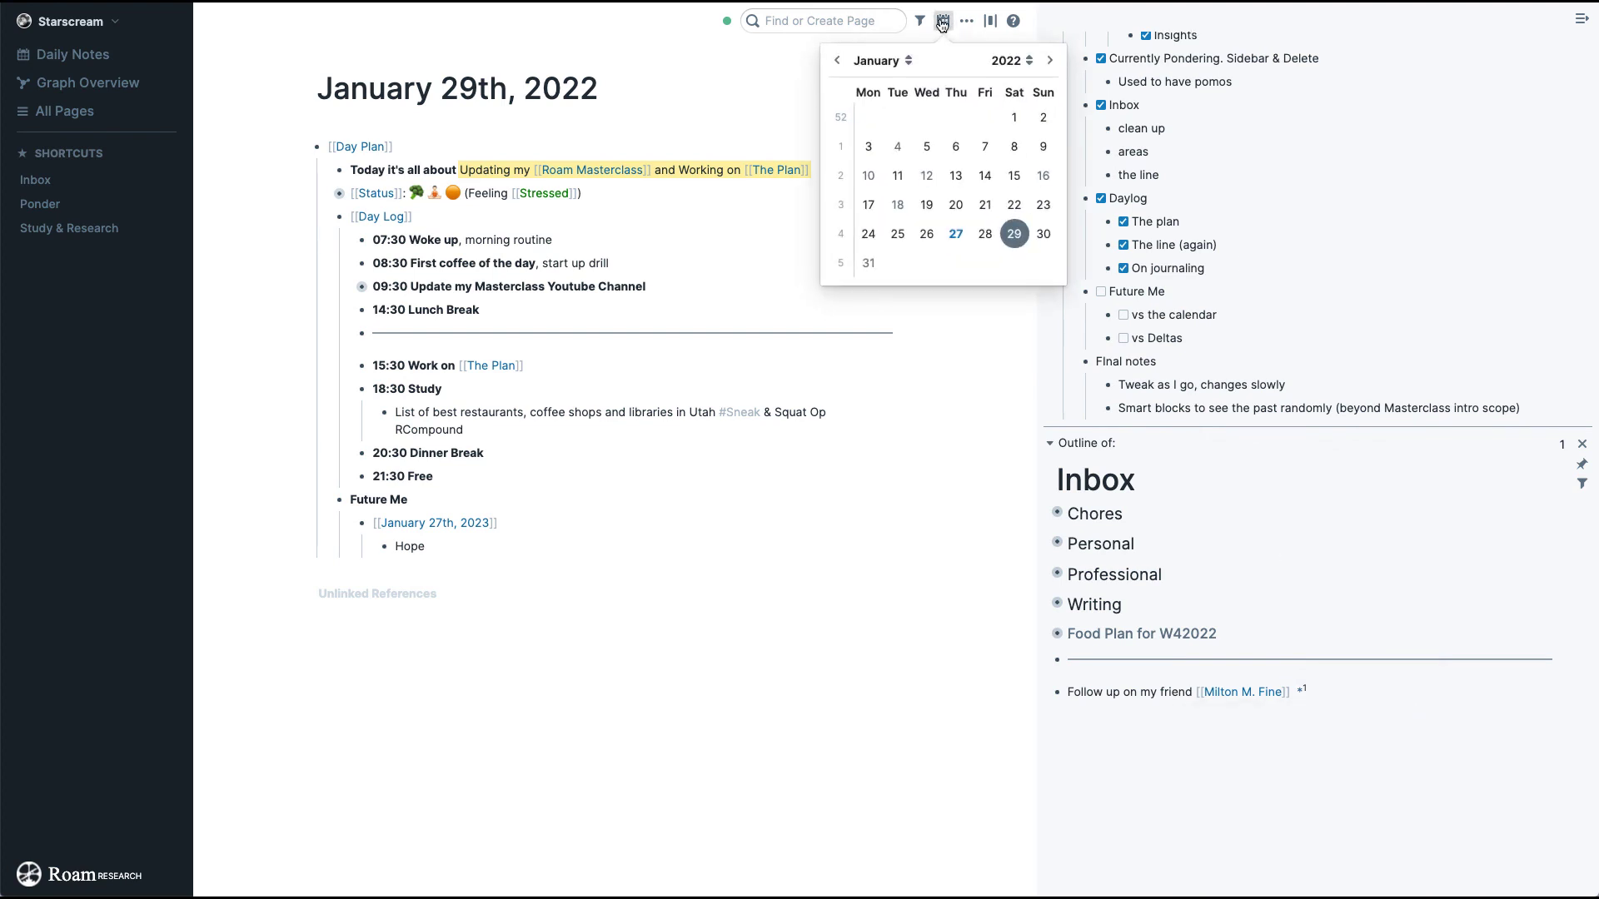
click(905, 124)
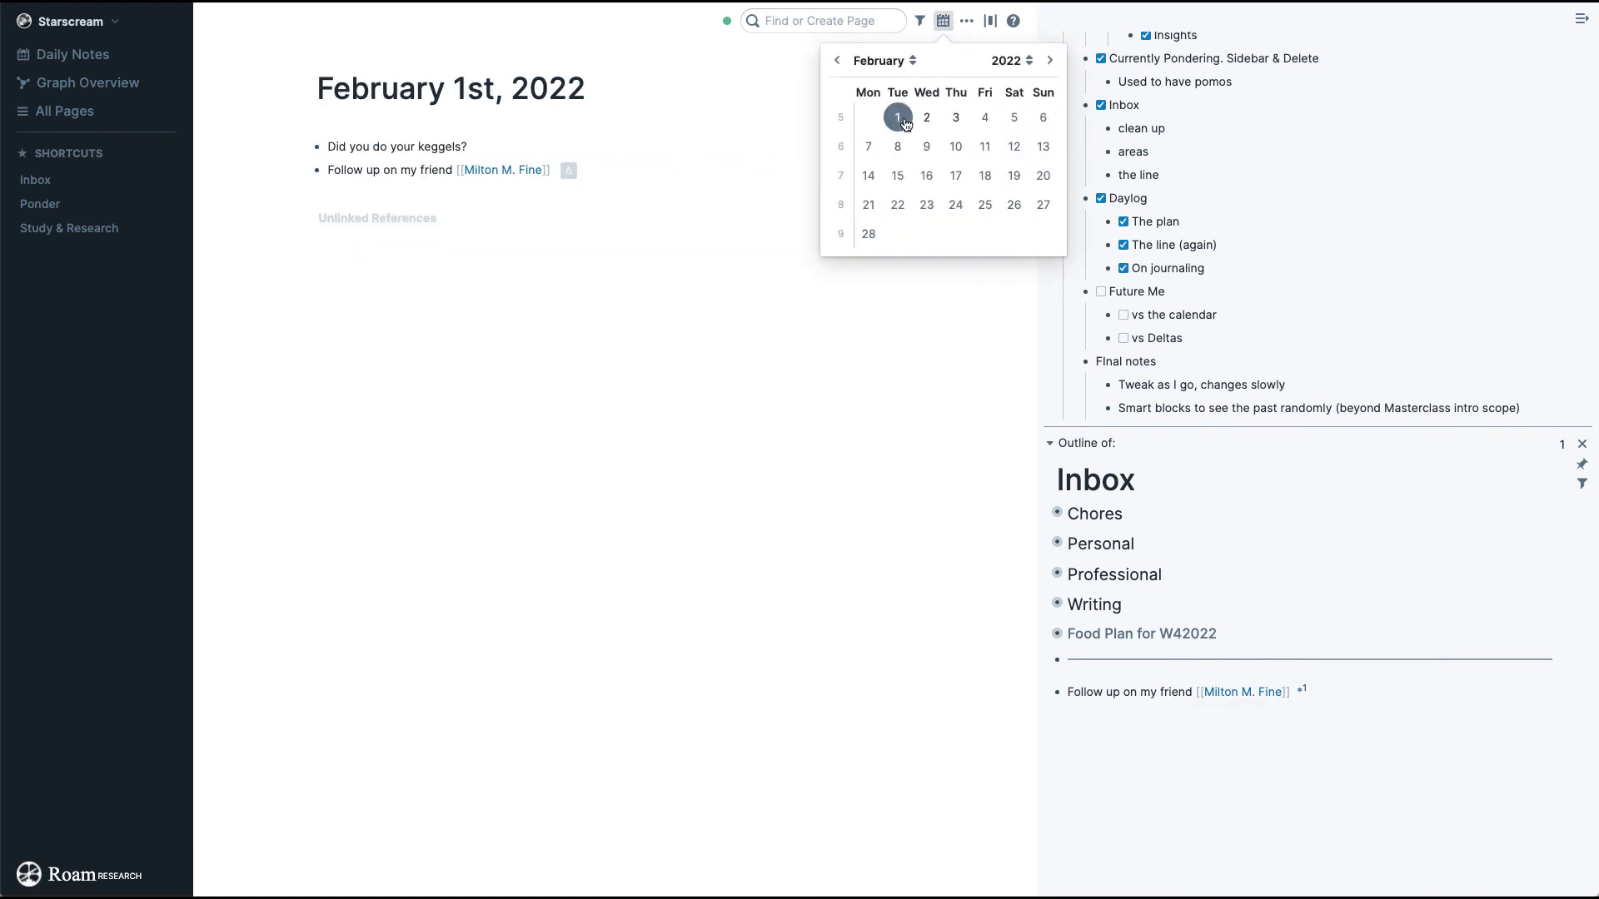
click(647, 180)
click(676, 277)
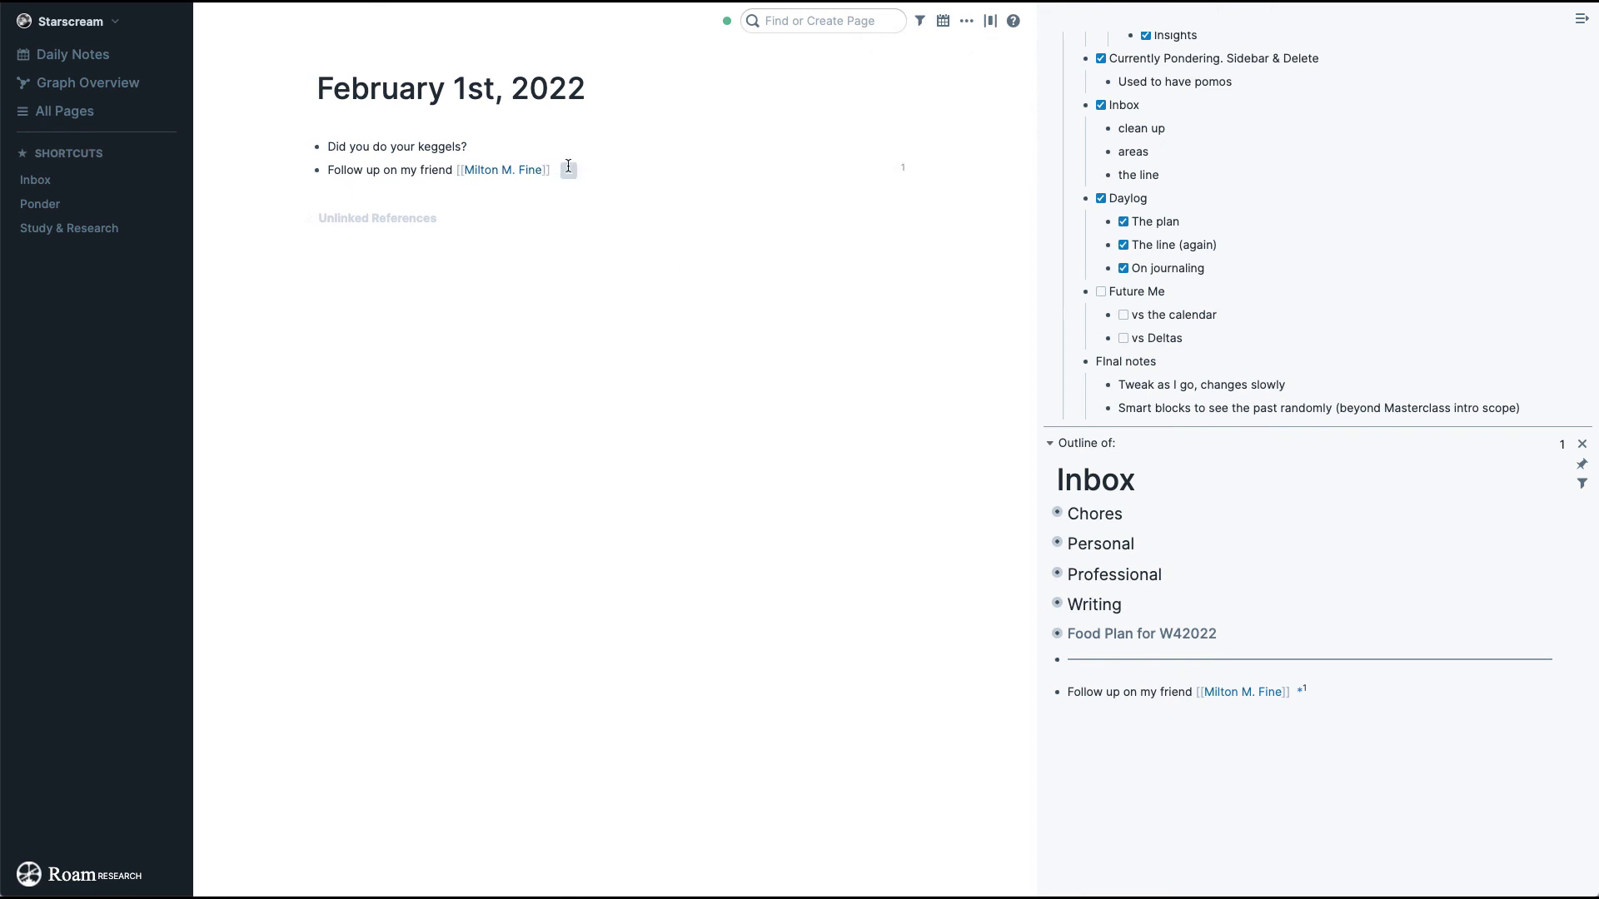
click(639, 169)
click(667, 298)
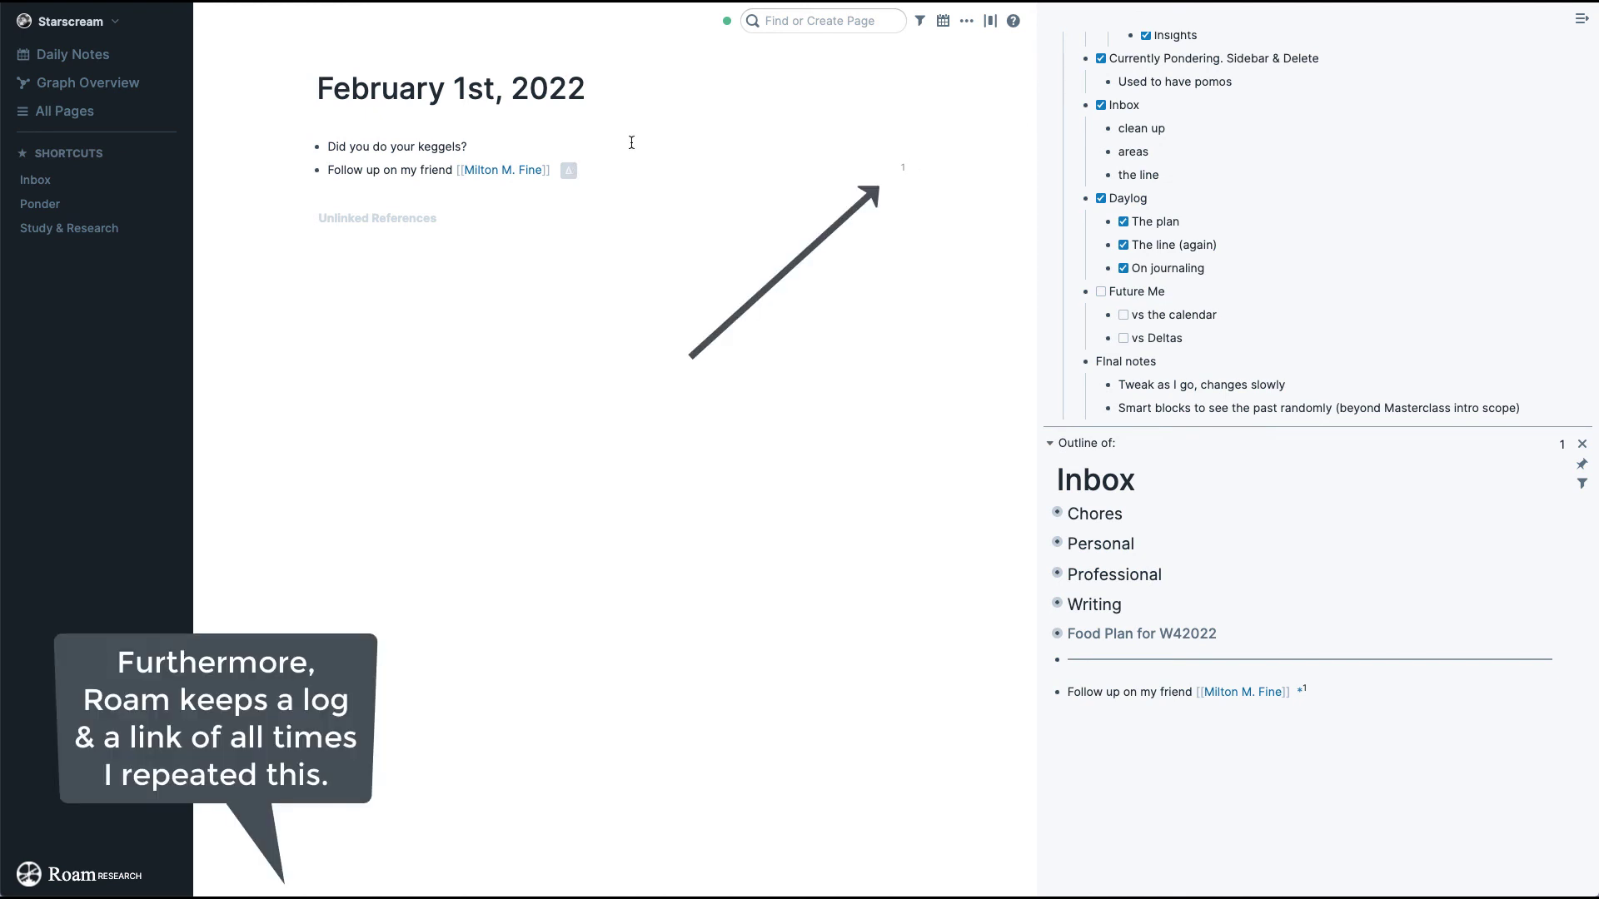
- Select the keggels reminder text and view the follow-up task's raw Delta markup
click(483, 148)
drag(468, 147, 328, 147)
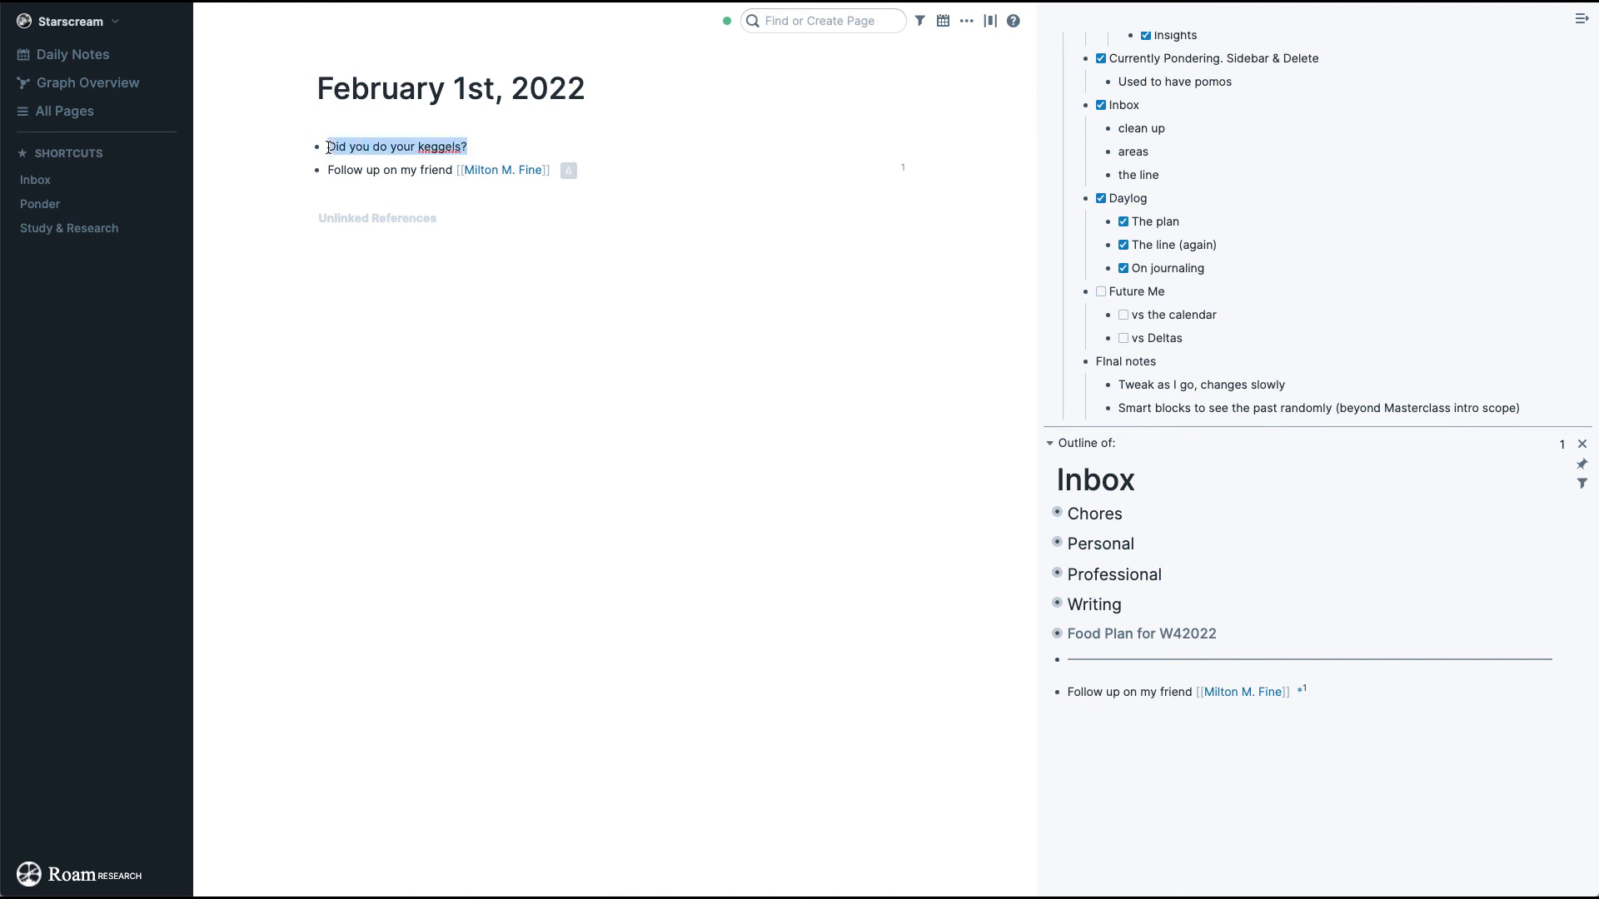
click(661, 169)
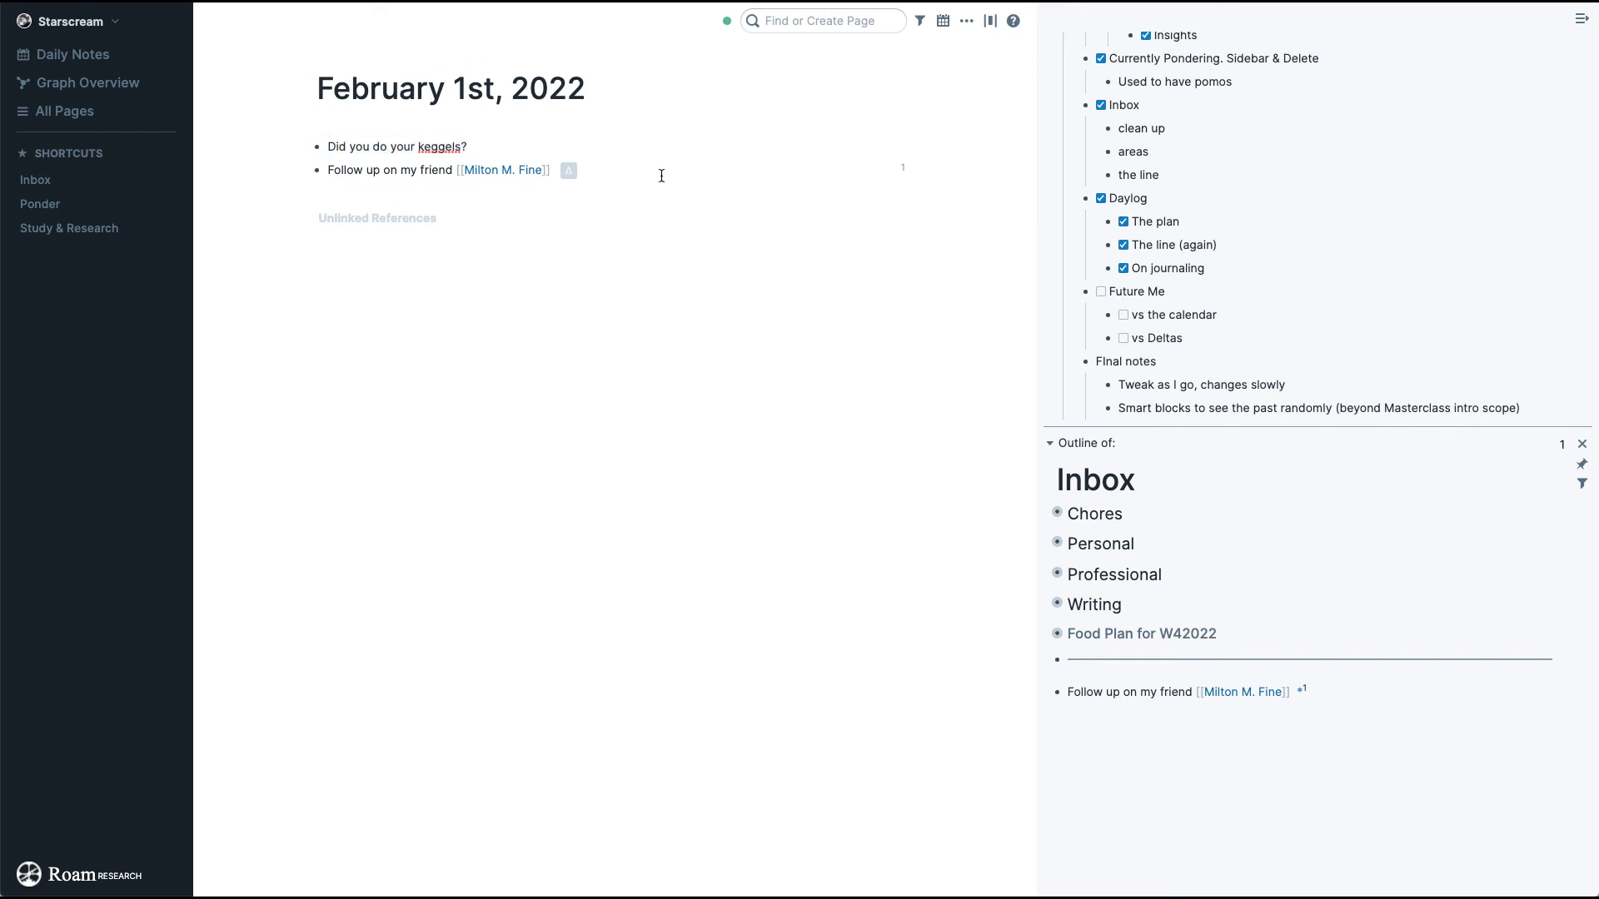
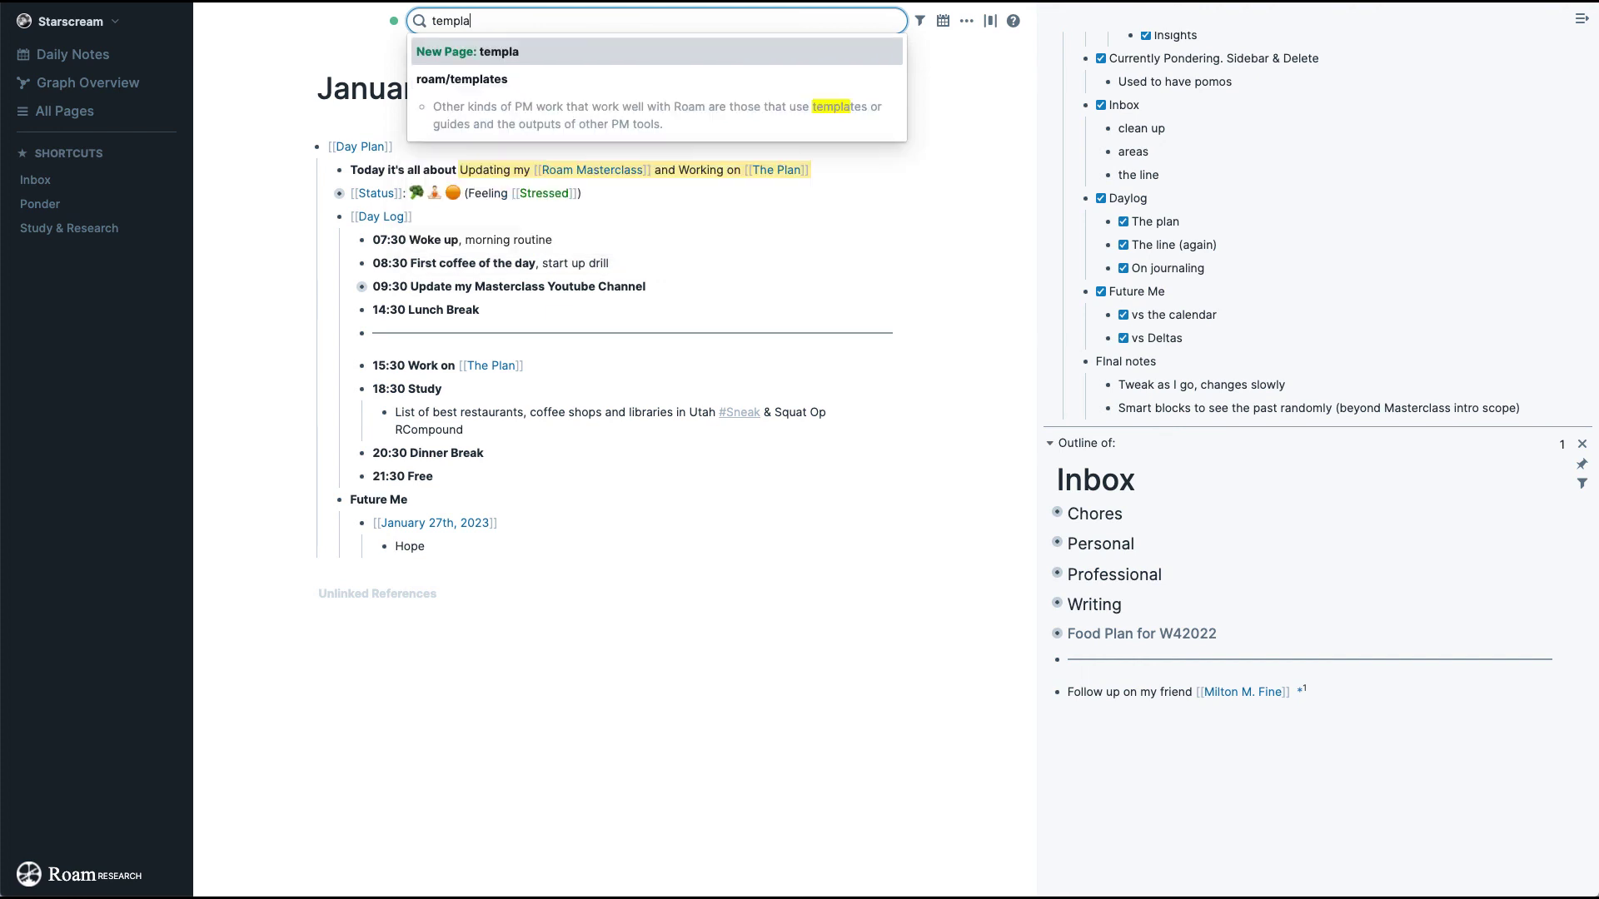
- Zoom into the New Day template on roam/templates and collapse its Status emoji list
key(Return)
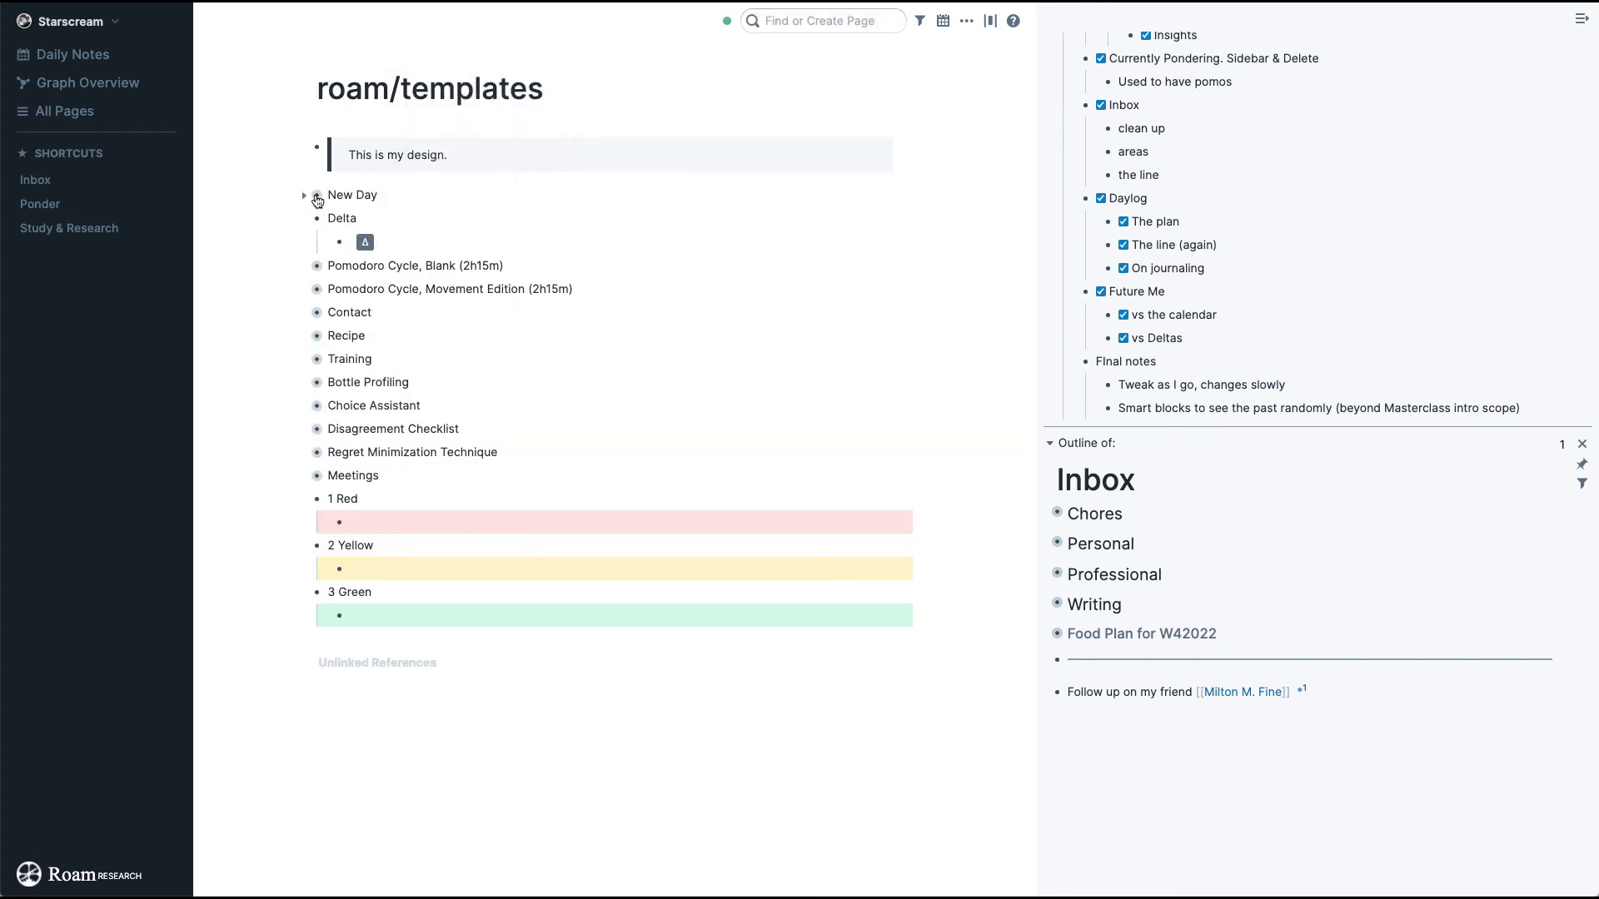
click(317, 195)
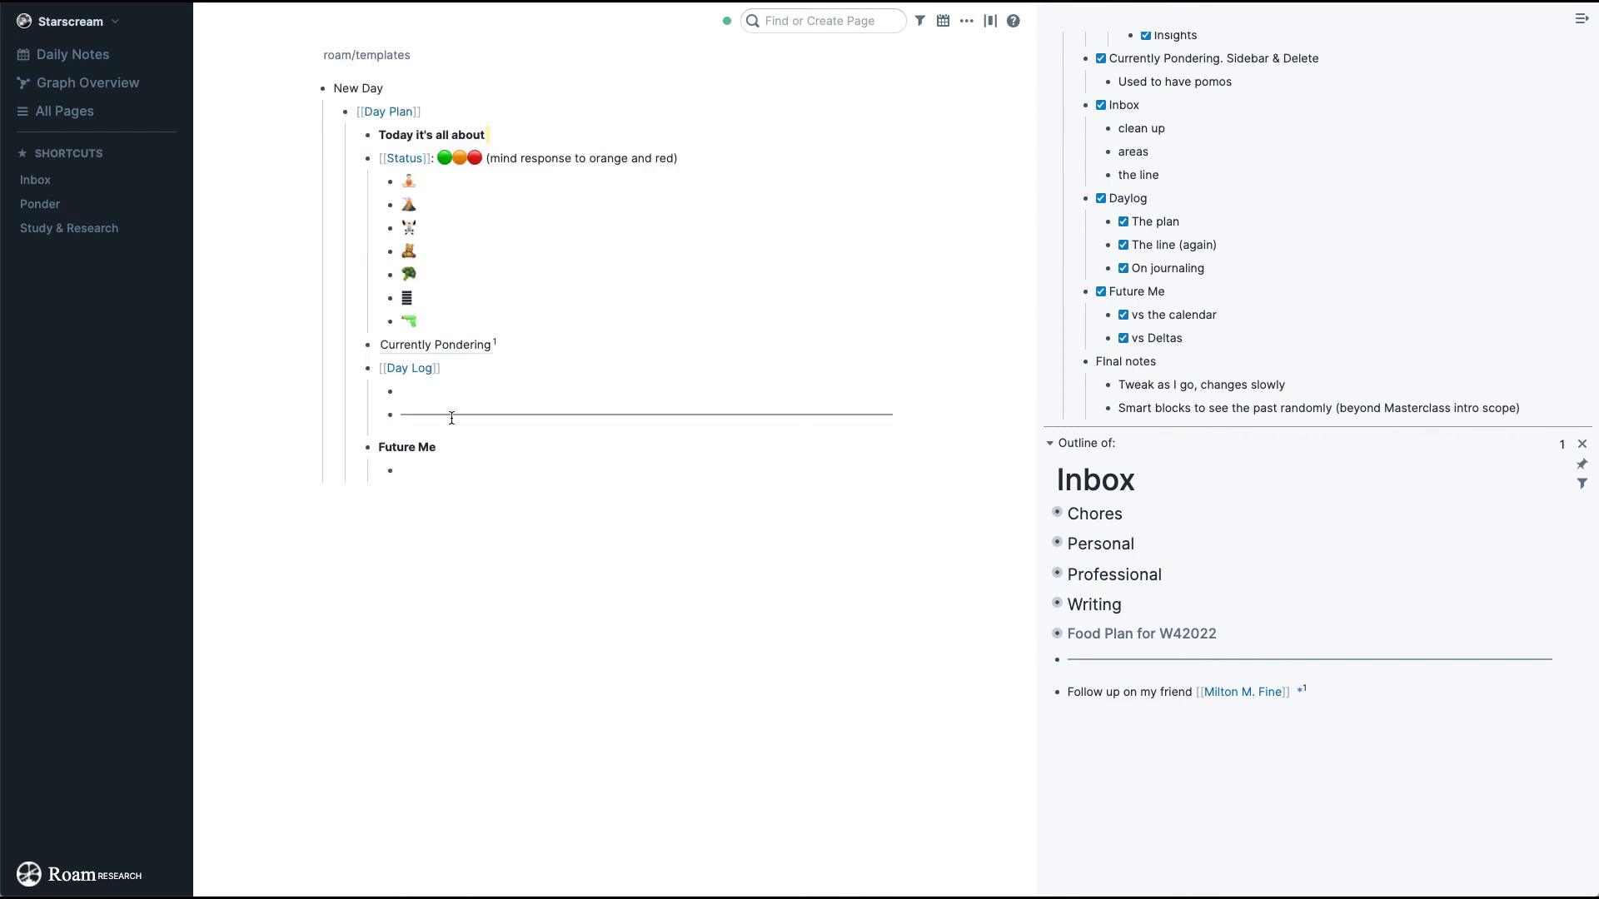
click(356, 164)
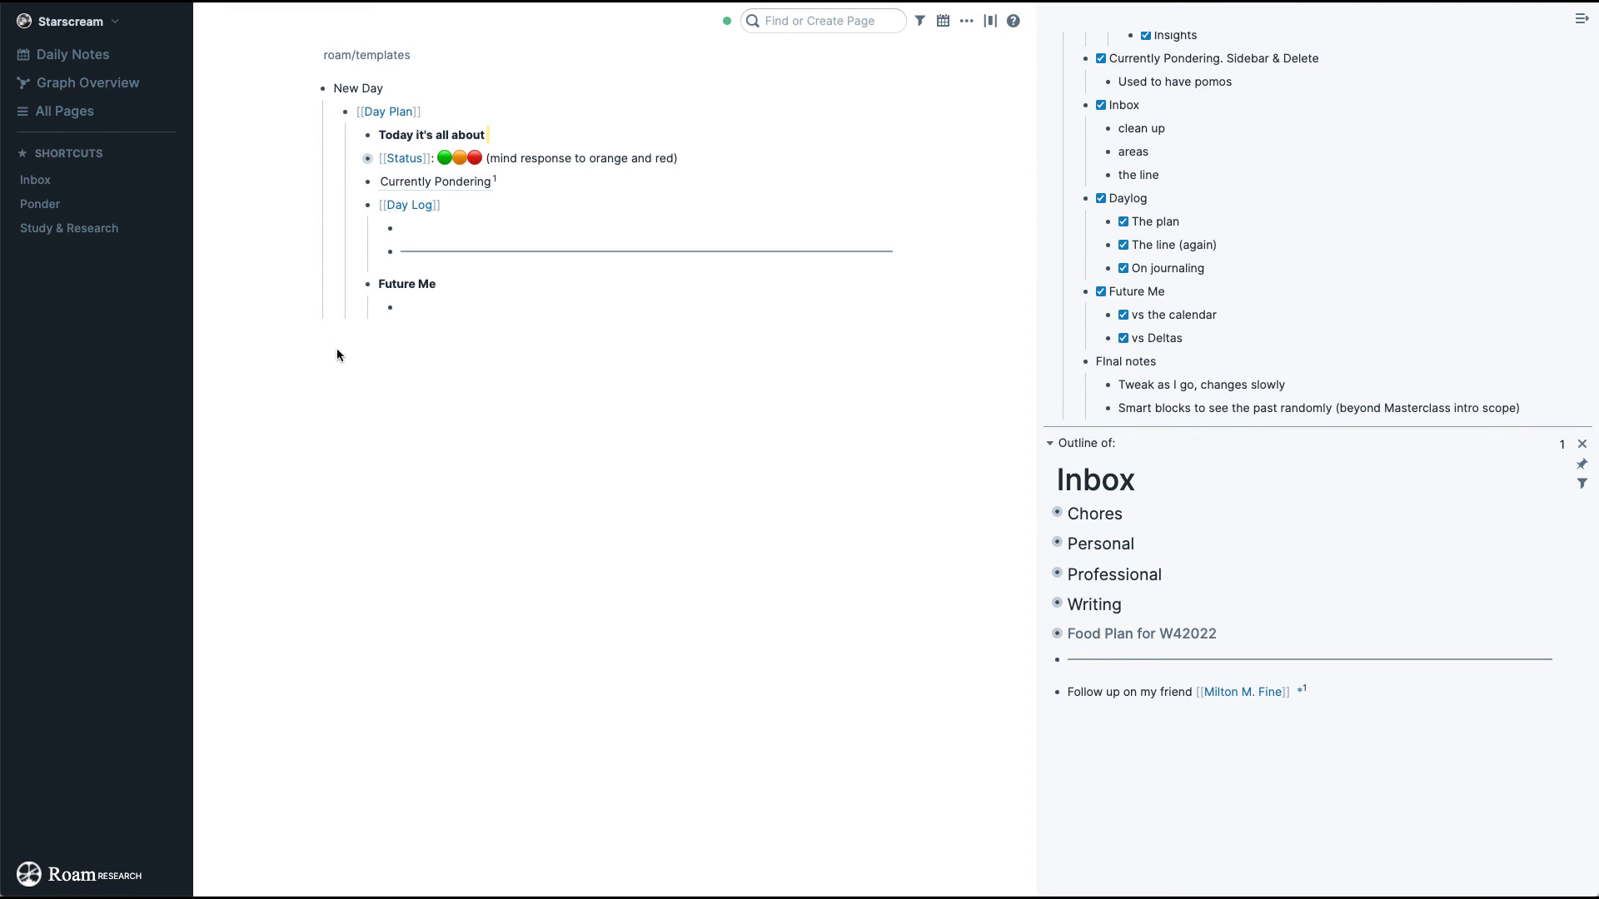
- Write a bold 'Blast from past' heading in the empty bullet under Future Me
click(418, 308)
text(Blast from past)
key(ctrl+a)
key(ctrl+b)
- Add an empty nested child bullet beneath the 'Blast from past' heading
click(554, 324)
click(553, 322)
key(Return)
key(Tab)
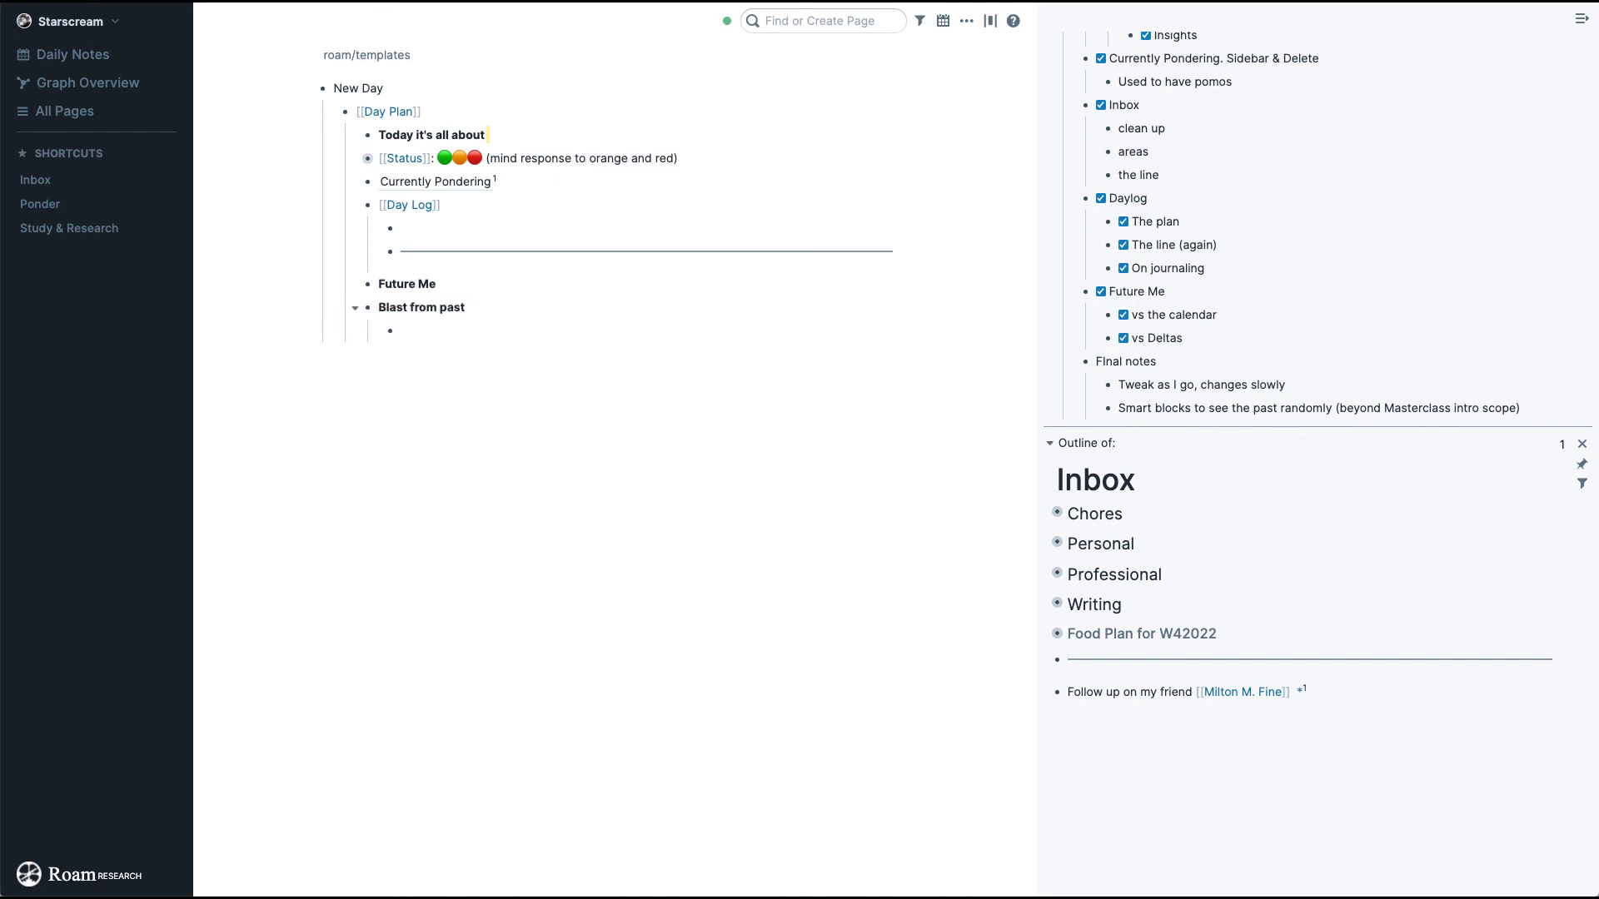